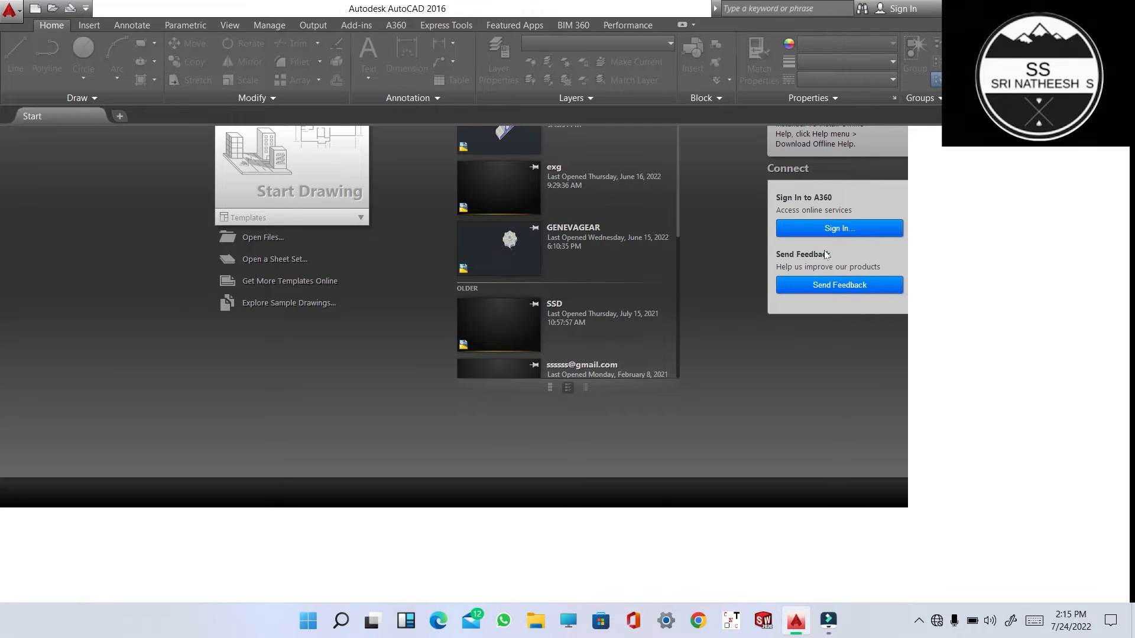
Step: Start a new drawing and set its model space limits from 0,0 to 500,500
{"action": "left_click", "coordinate": [353, 205]}
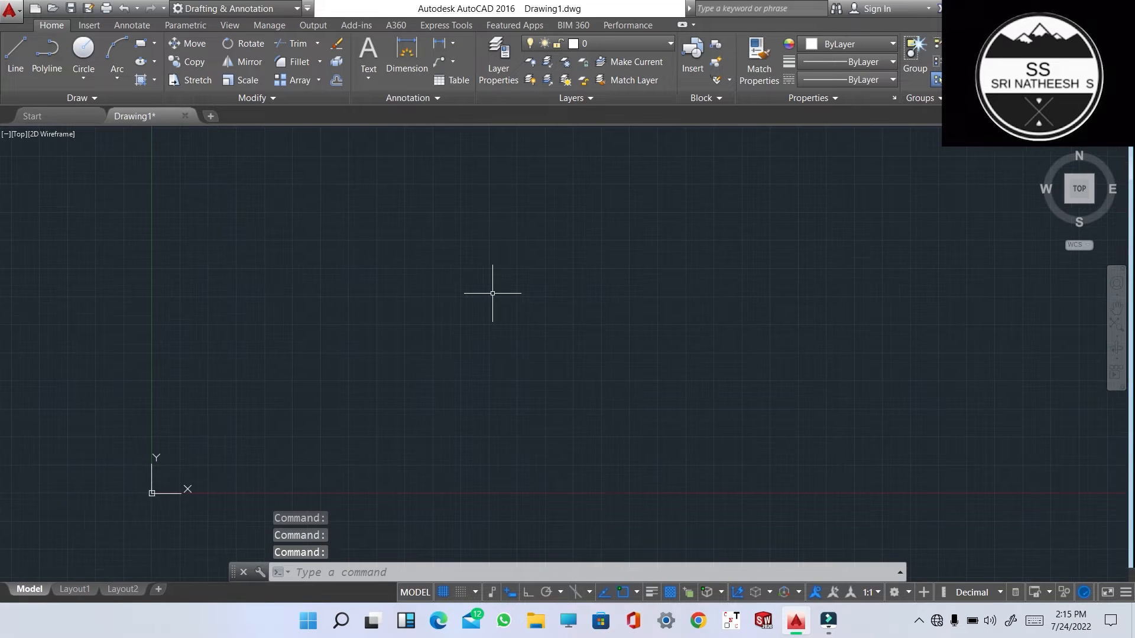
{"action": "scroll", "coordinate": [492, 293], "scroll_direction": "down", "scroll_amount": 2}
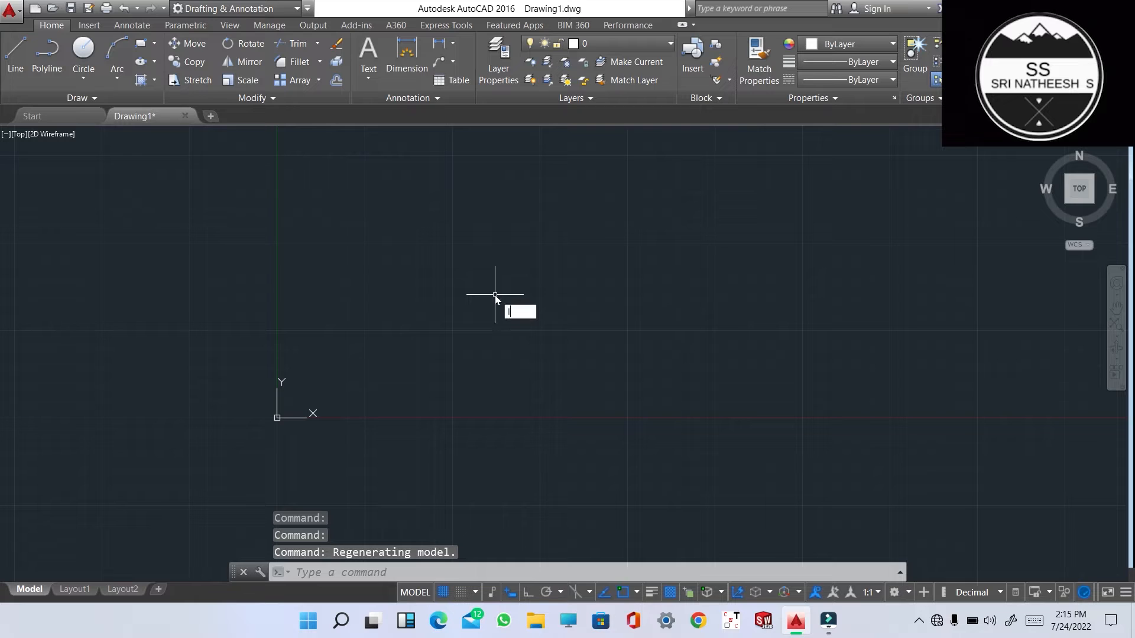
{"action": "type", "text": "LIM"}
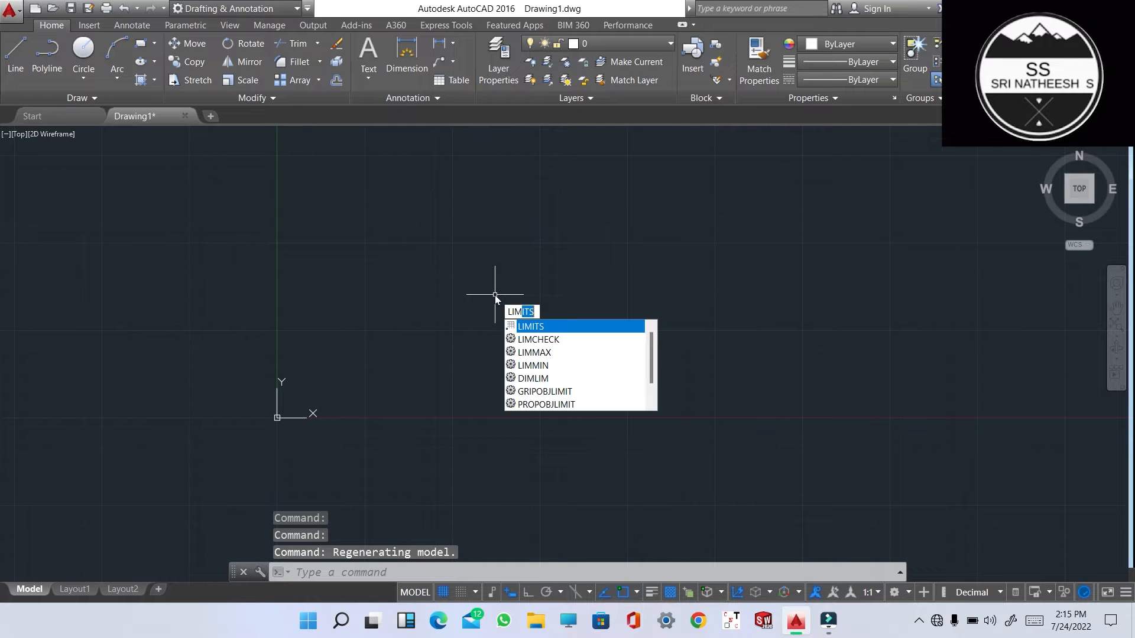
{"action": "type", "text": "ITS"}
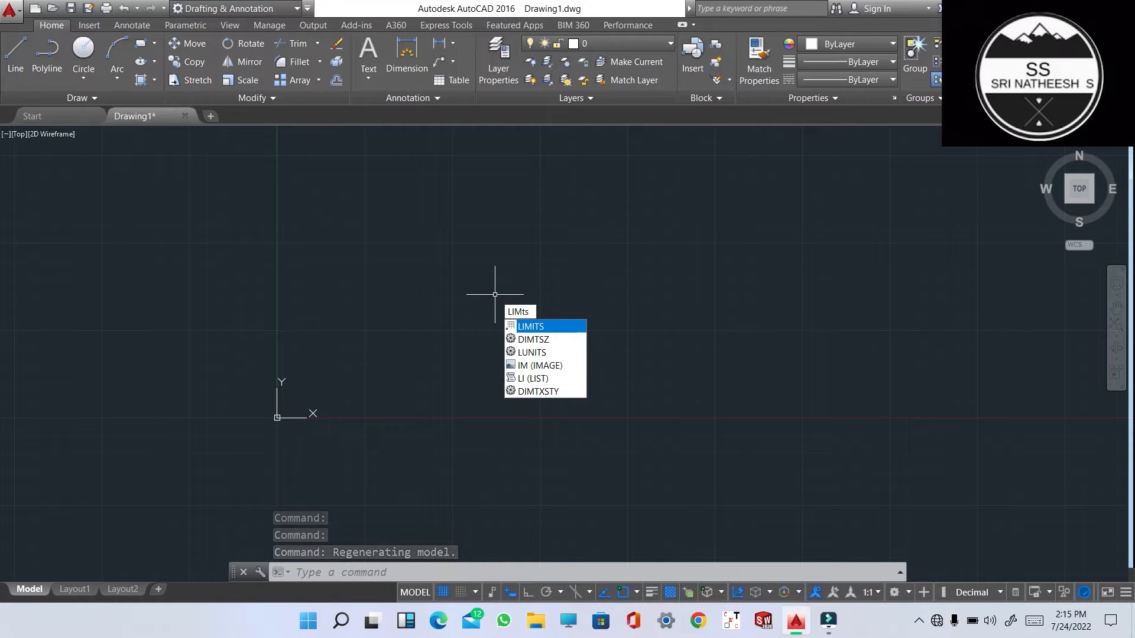
{"action": "key", "text": "Return"}
{"action": "type", "text": "0"}
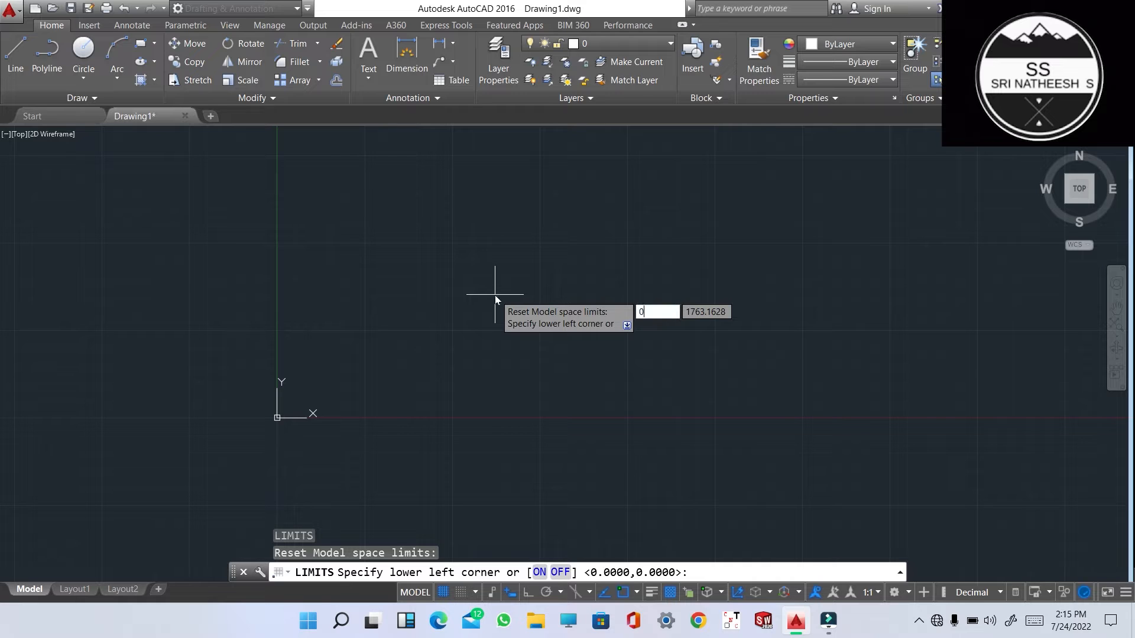
{"action": "key", "text": "Tab"}
{"action": "type", "text": "0"}
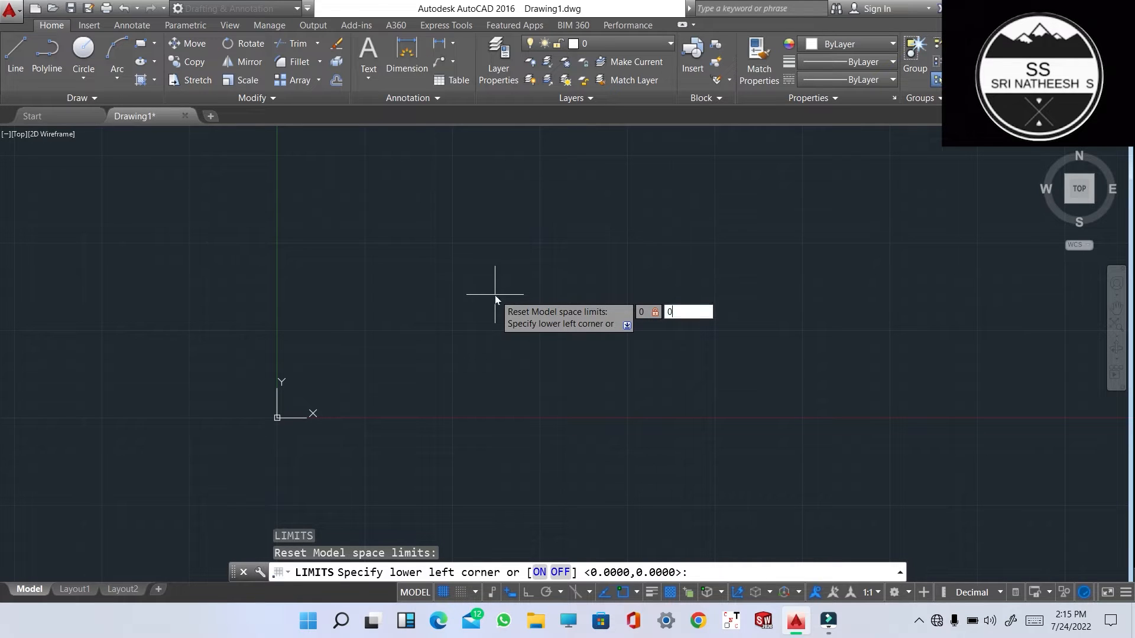
{"action": "key", "text": "Return"}
{"action": "type", "text": "500"}
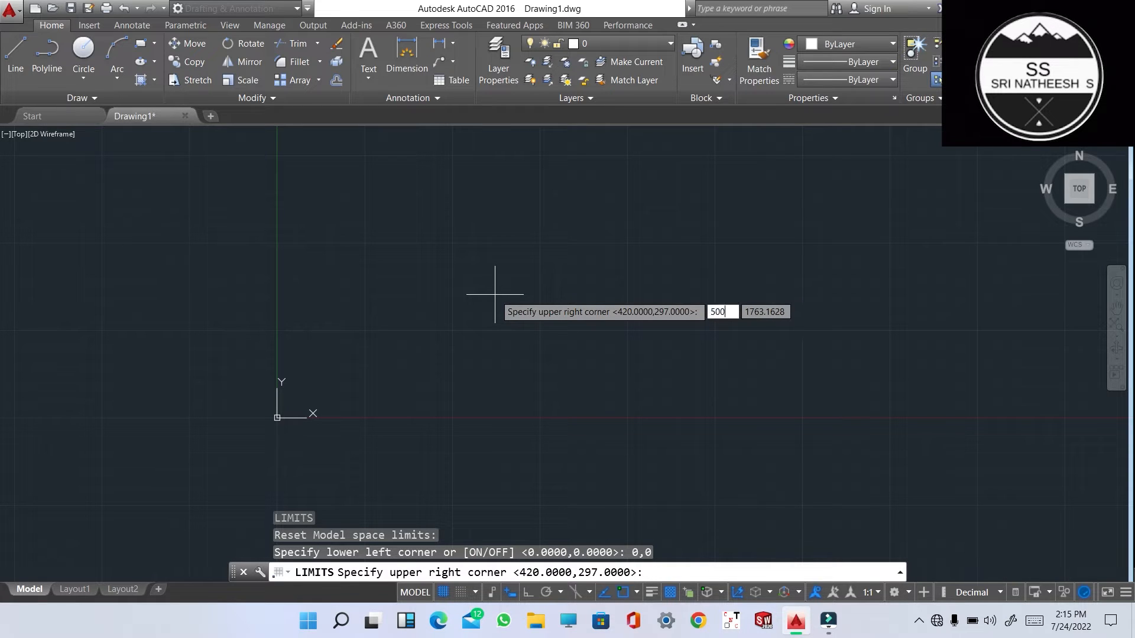
{"action": "key", "text": "Tab"}
{"action": "type", "text": "500"}
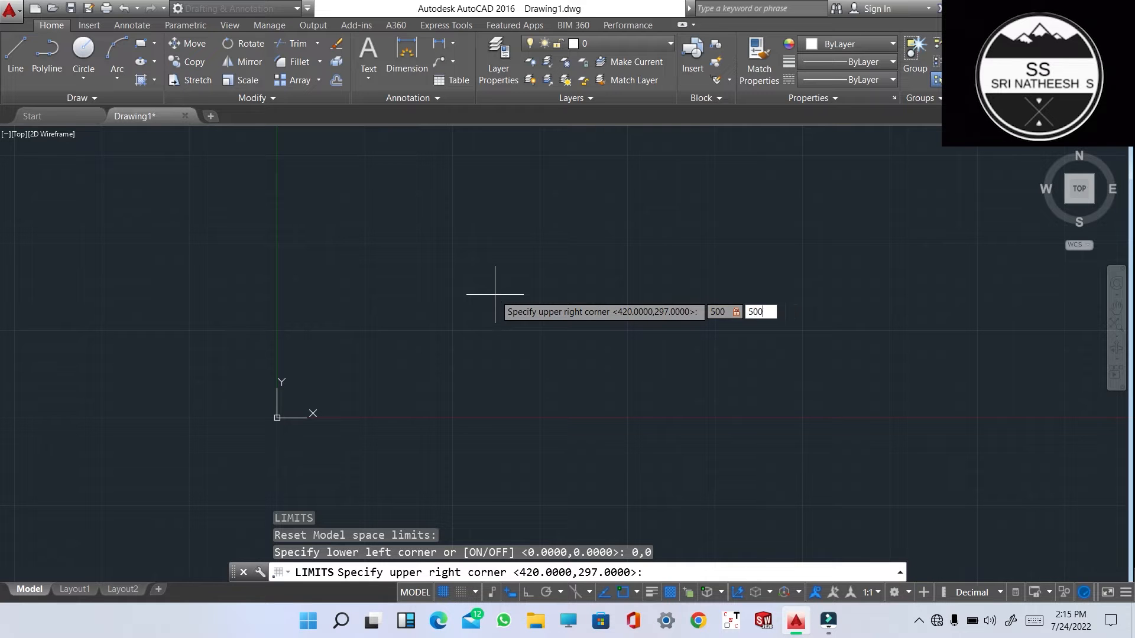
{"action": "key", "text": "Return"}
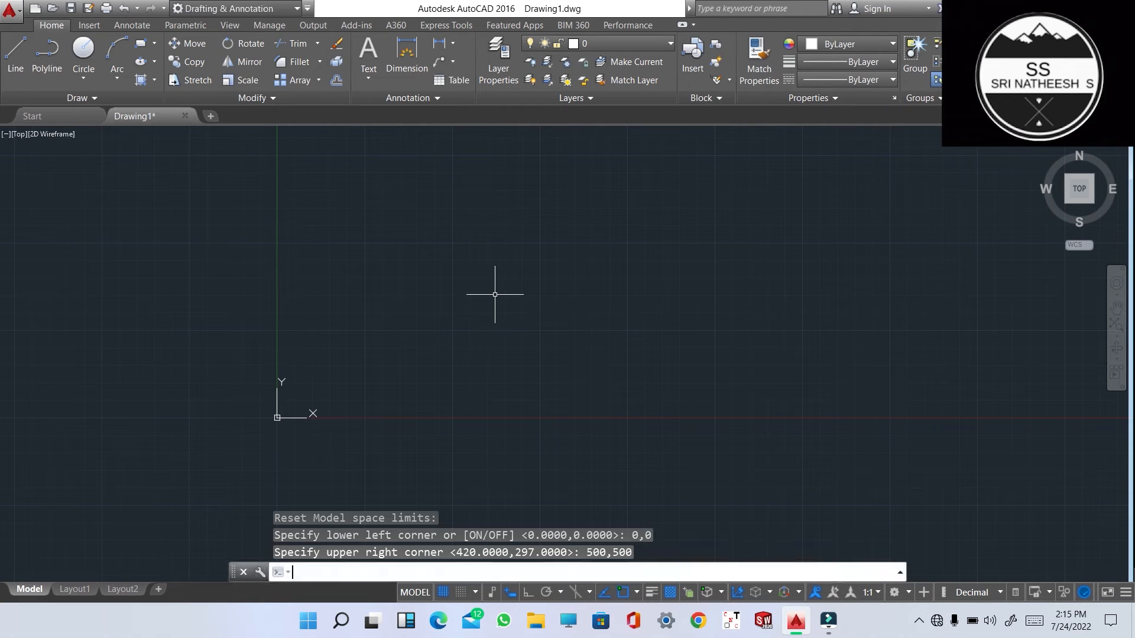
Step: Configure the drawing units to a length precision of 0.00 with millimeters as the insertion scale
{"action": "type", "text": "UN"}
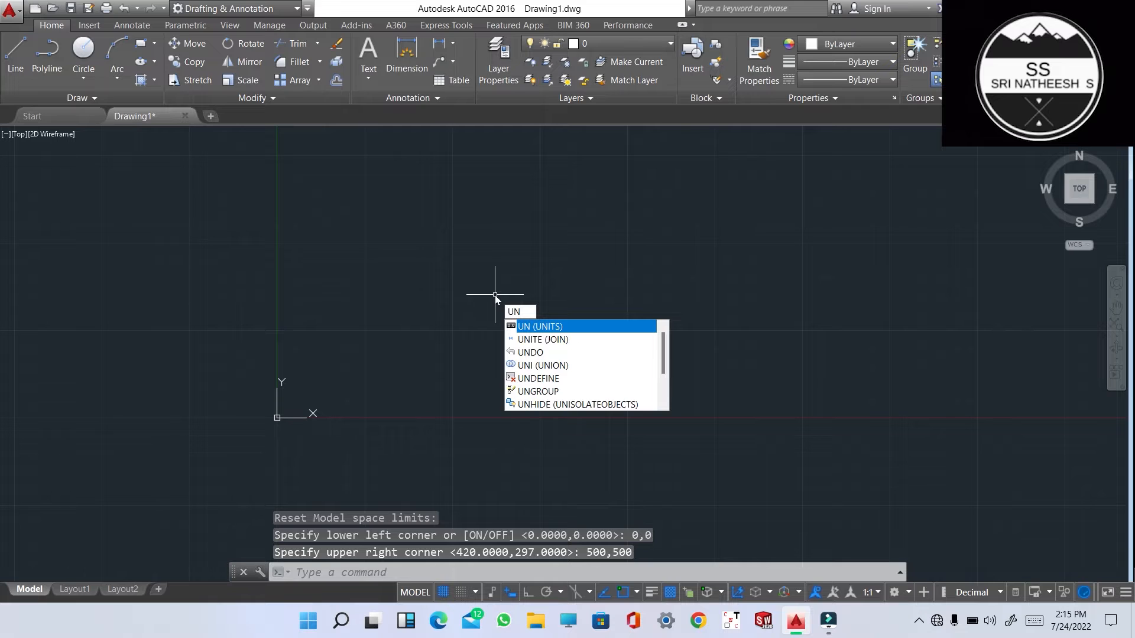
{"action": "type", "text": "ITS"}
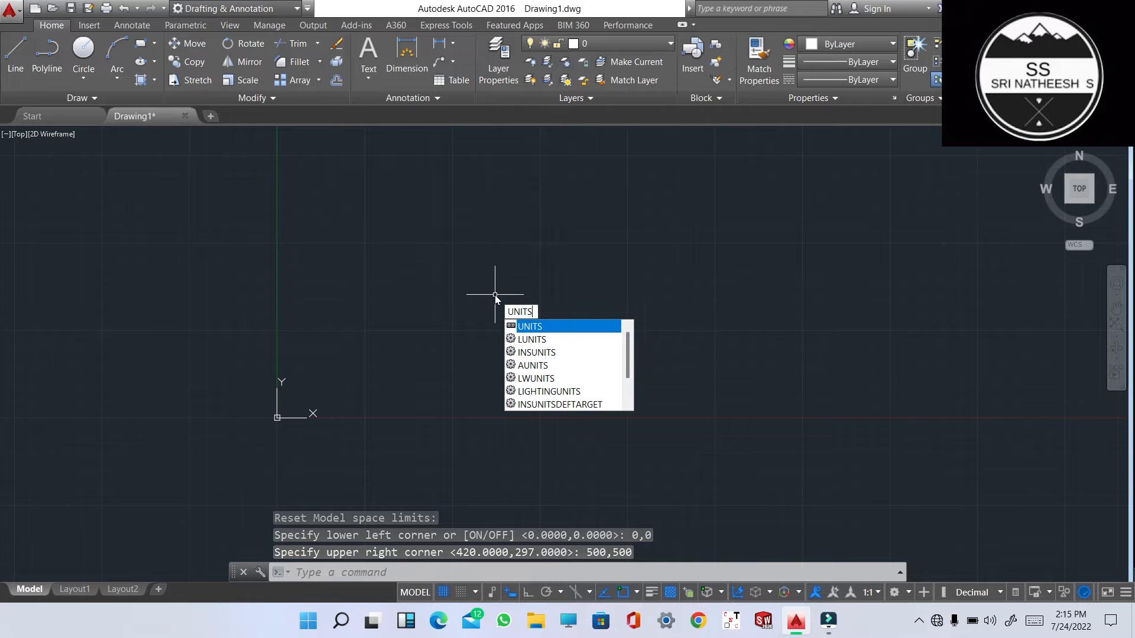
{"action": "key", "text": "Return"}
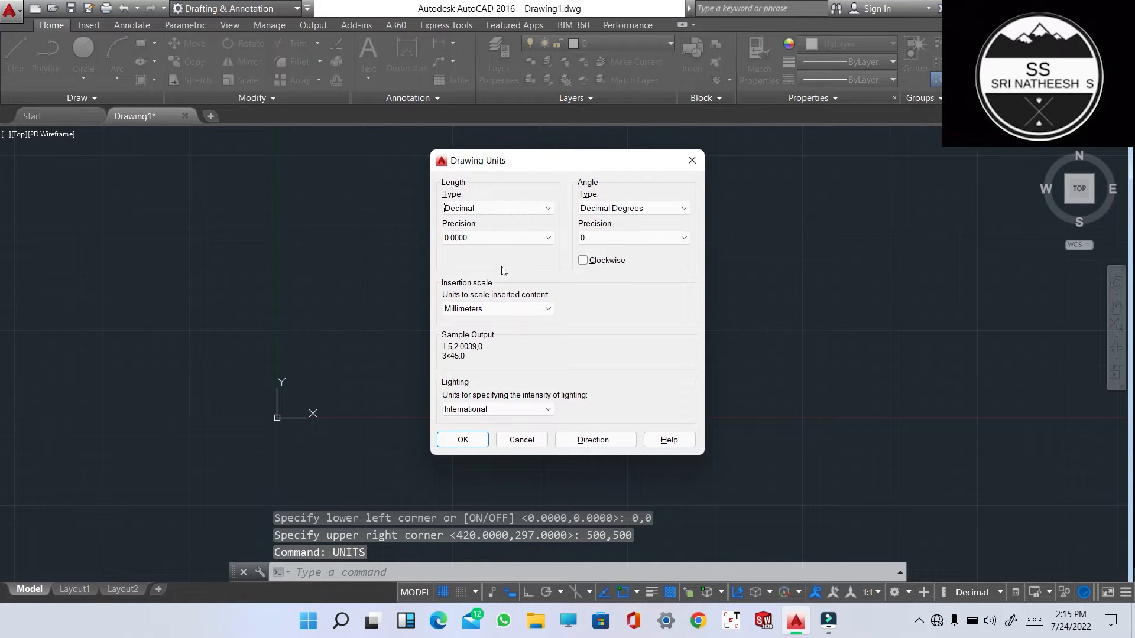
{"action": "left_click", "coordinate": [502, 236]}
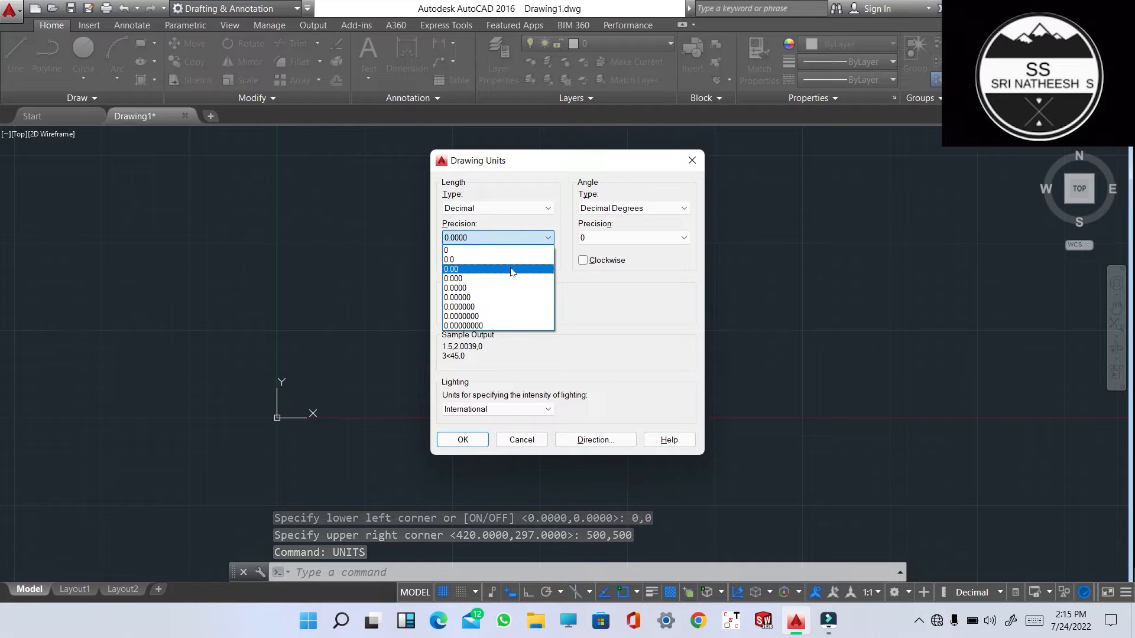
{"action": "left_click", "coordinate": [512, 269]}
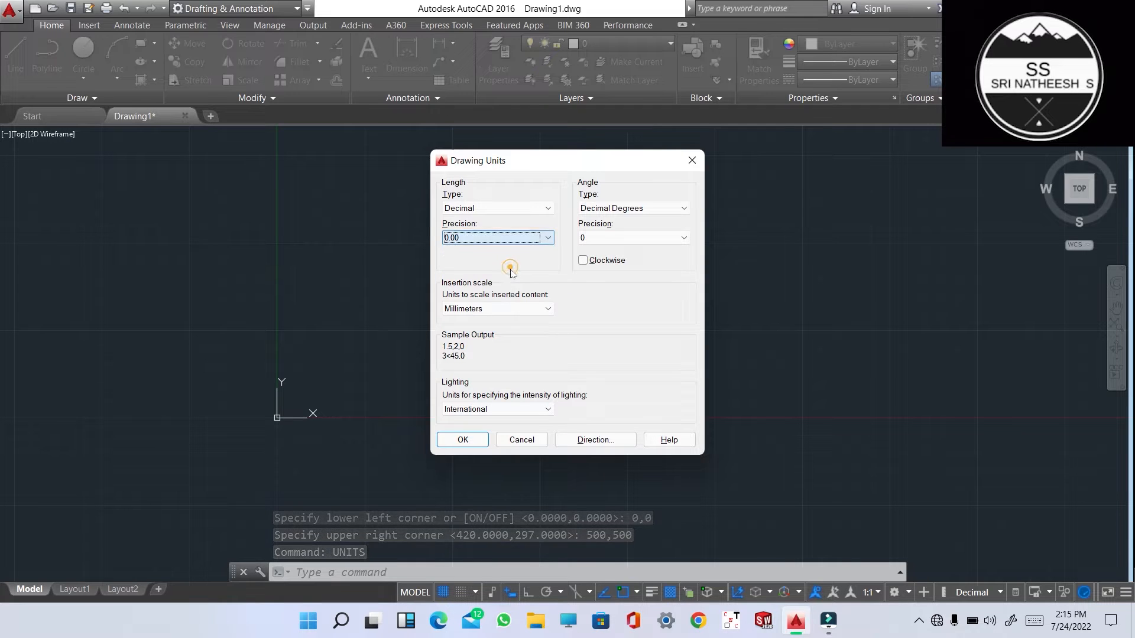
{"action": "left_click", "coordinate": [514, 310]}
{"action": "left_click", "coordinate": [512, 354]}
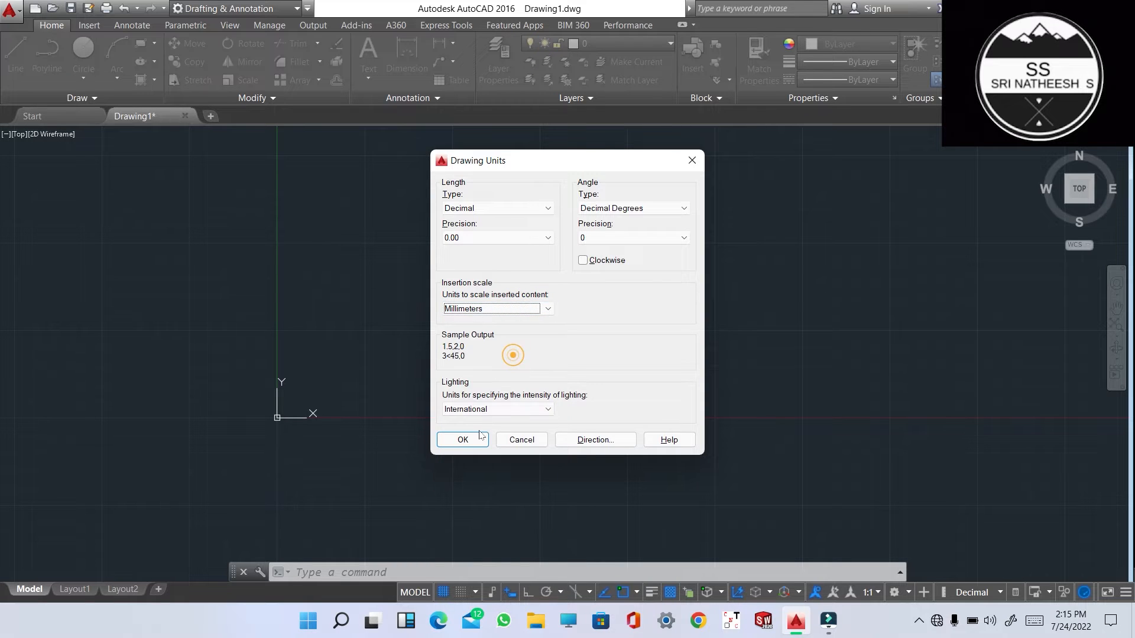
{"action": "left_click", "coordinate": [473, 439]}
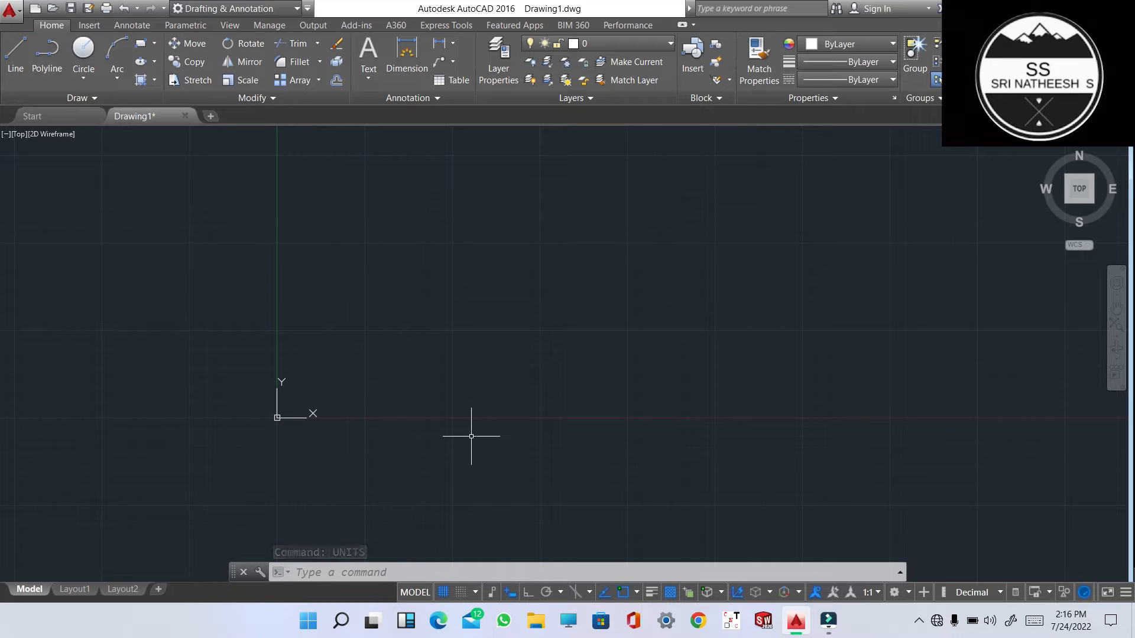
Step: Zoom the view to show the whole drawing area with the All option
{"action": "type", "text": "Z"}
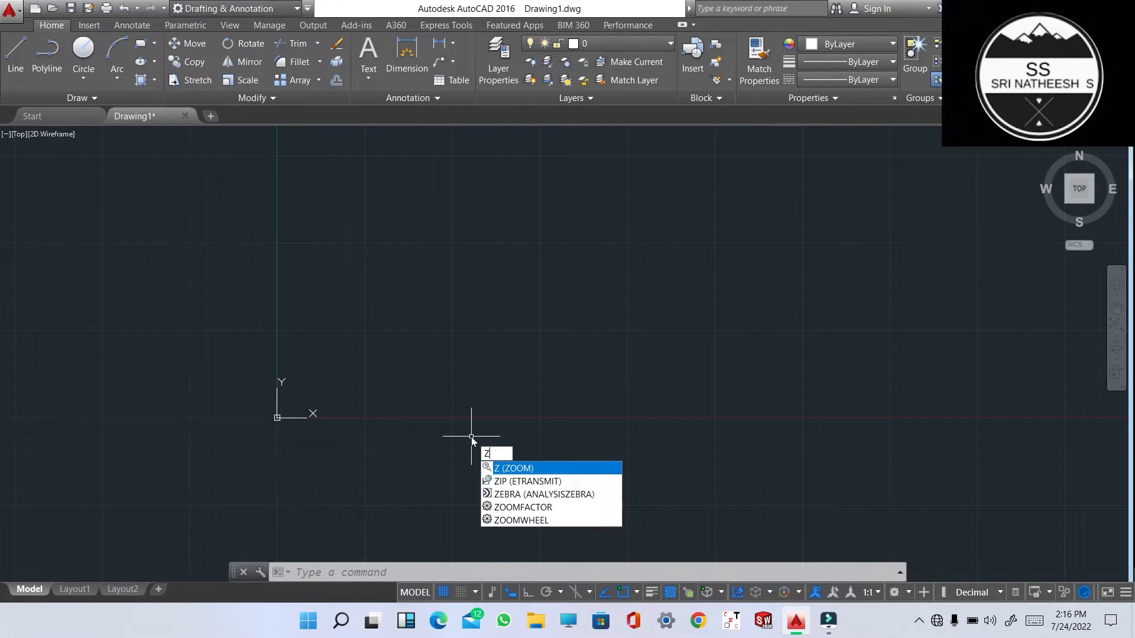
{"action": "type", "text": "OOM"}
{"action": "key", "text": "Return"}
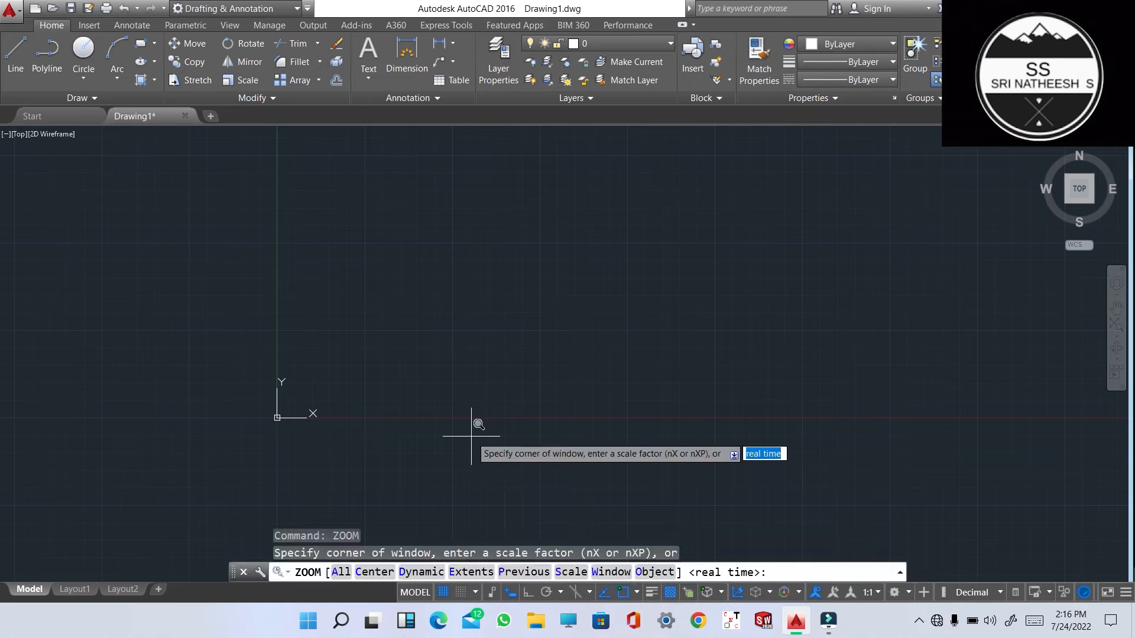
{"action": "type", "text": "A"}
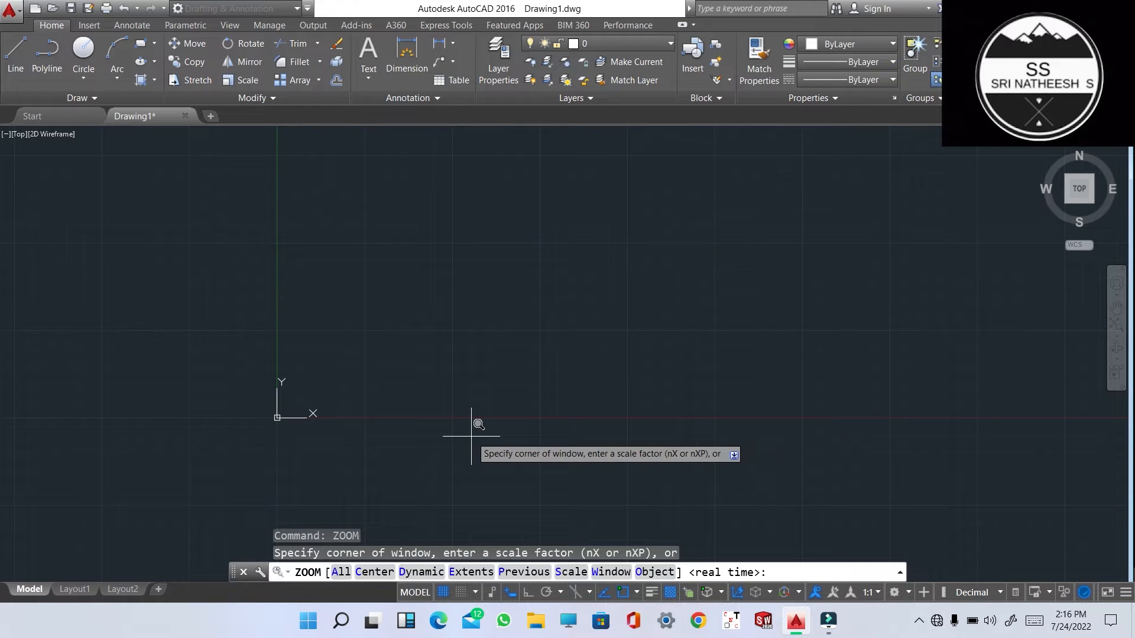
{"action": "key", "text": "Return"}
{"action": "scroll", "coordinate": [485, 434], "scroll_direction": "down", "scroll_amount": 3}
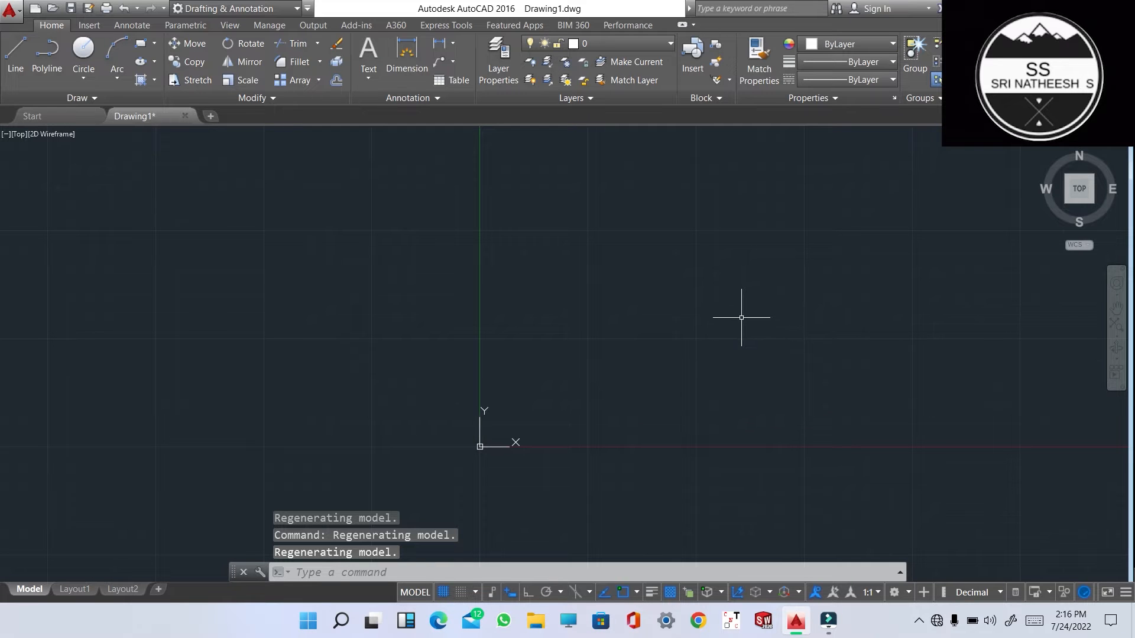
{"action": "middle_click_drag", "start_coordinate": [736, 315], "coordinate": [432, 328]}
{"action": "scroll", "coordinate": [433, 328], "scroll_direction": "down", "scroll_amount": 3}
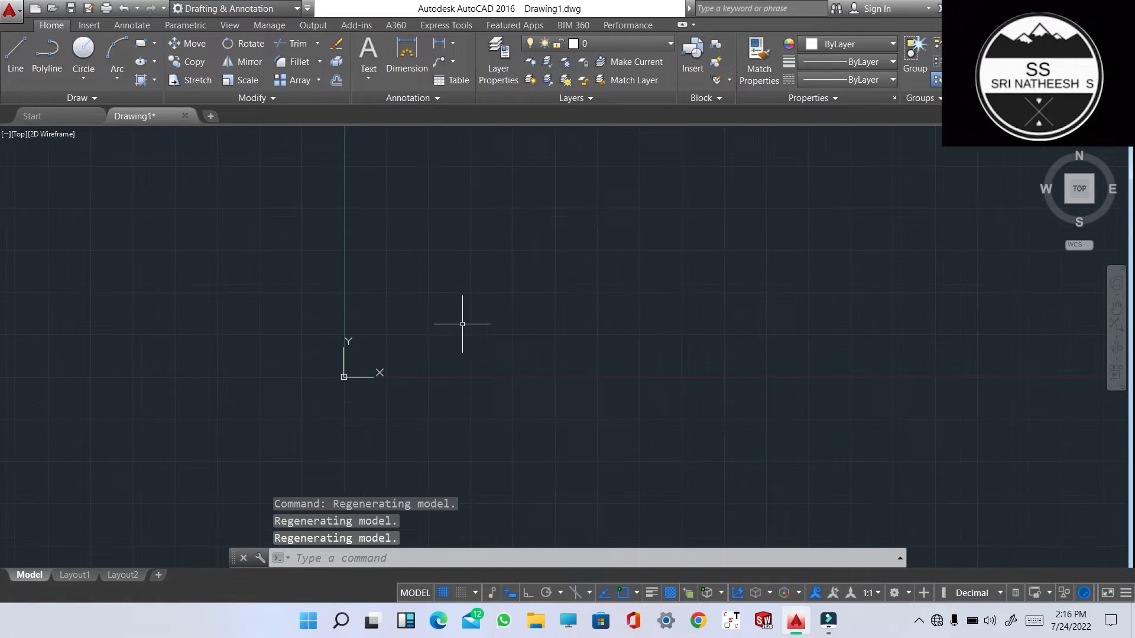
{"action": "scroll", "coordinate": [776, 262], "scroll_direction": "up", "scroll_amount": 2}
{"action": "scroll", "coordinate": [776, 262], "scroll_direction": "down", "scroll_amount": 2}
{"action": "scroll", "coordinate": [769, 258], "scroll_direction": "up", "scroll_amount": 1}
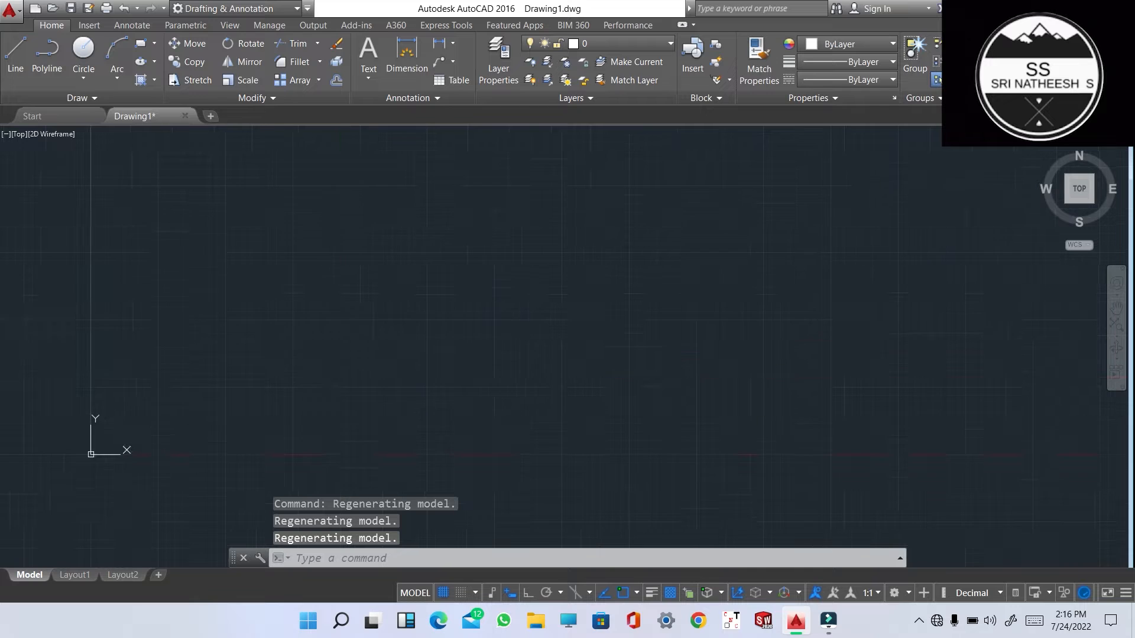
{"action": "middle_click_drag", "start_coordinate": [756, 256], "coordinate": [742, 345]}
{"action": "scroll", "coordinate": [511, 251], "scroll_direction": "down", "scroll_amount": 1}
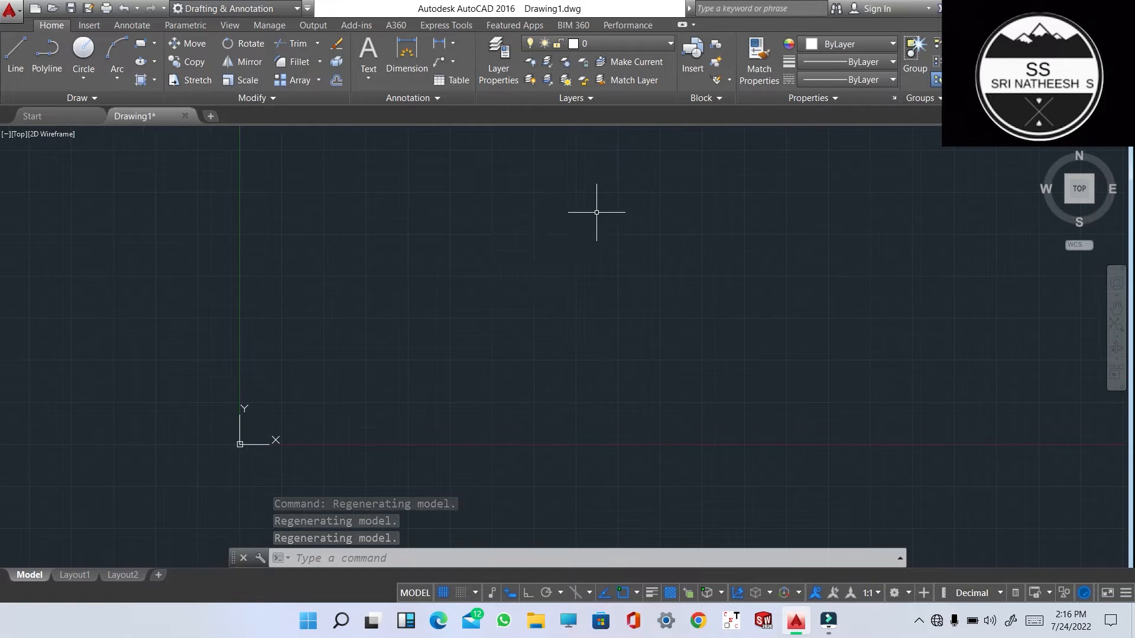
{"action": "scroll", "coordinate": [598, 211], "scroll_direction": "up", "scroll_amount": 2}
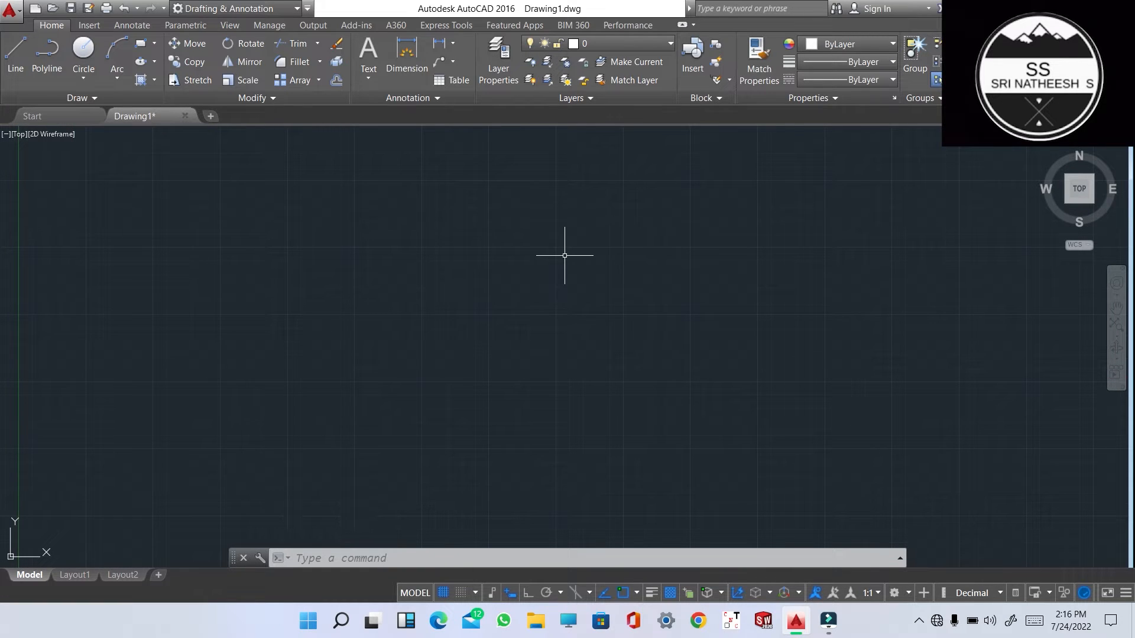
{"action": "type", "text": "l"}
{"action": "key", "text": "Return"}
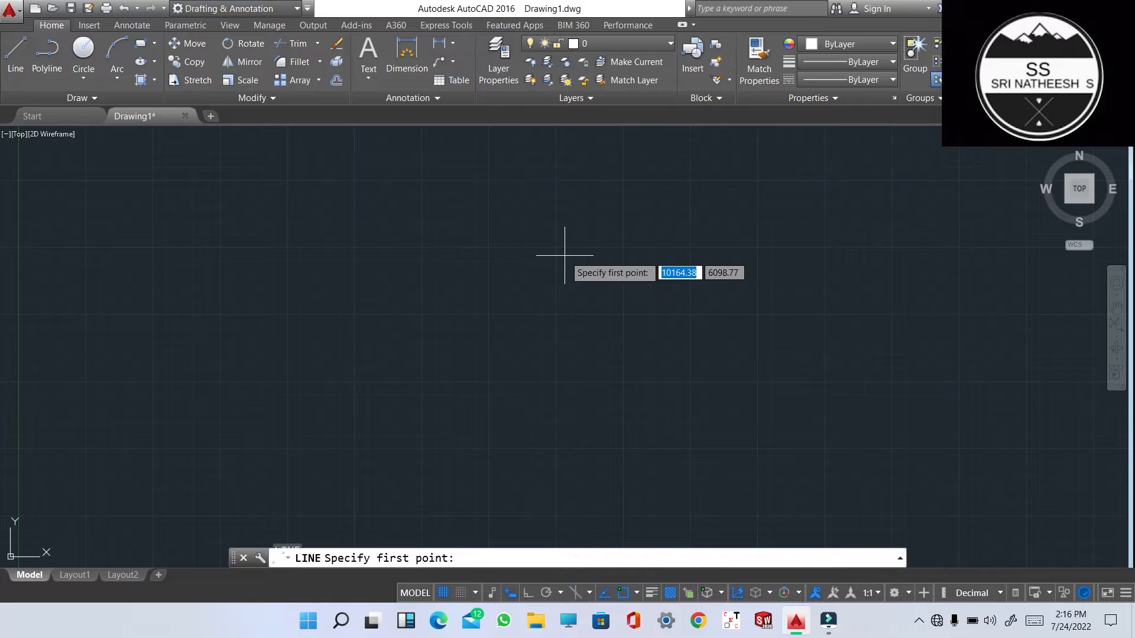
{"action": "left_click", "coordinate": [528, 310]}
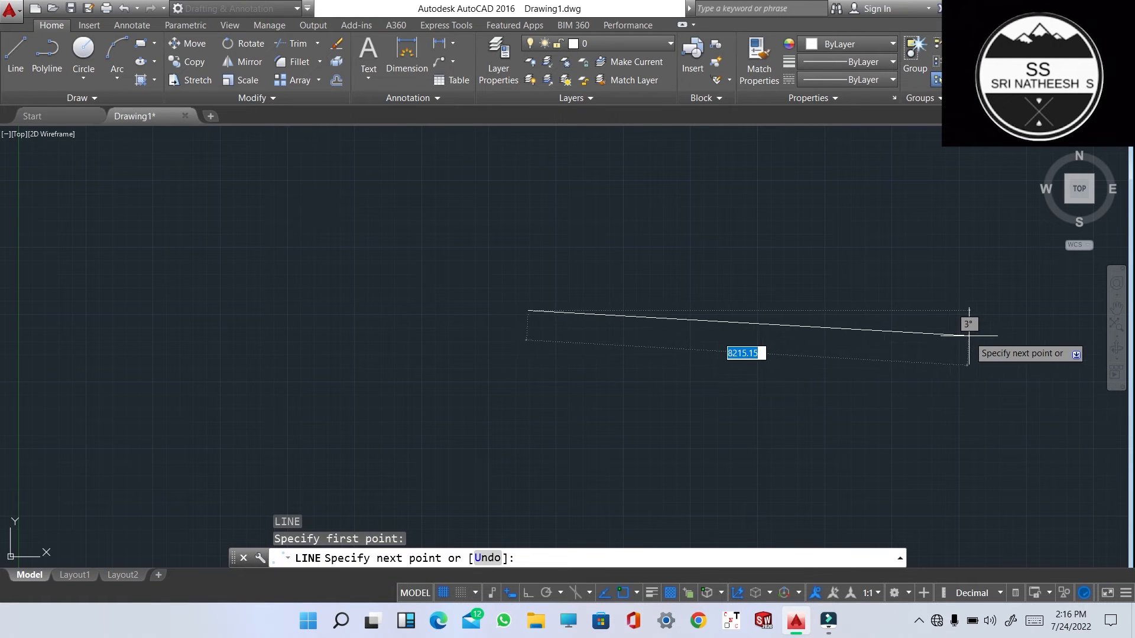
{"action": "key", "text": "Escape"}
Step: Turn Ortho mode on for drawing straight horizontal and vertical lines
{"action": "type", "text": "or"}
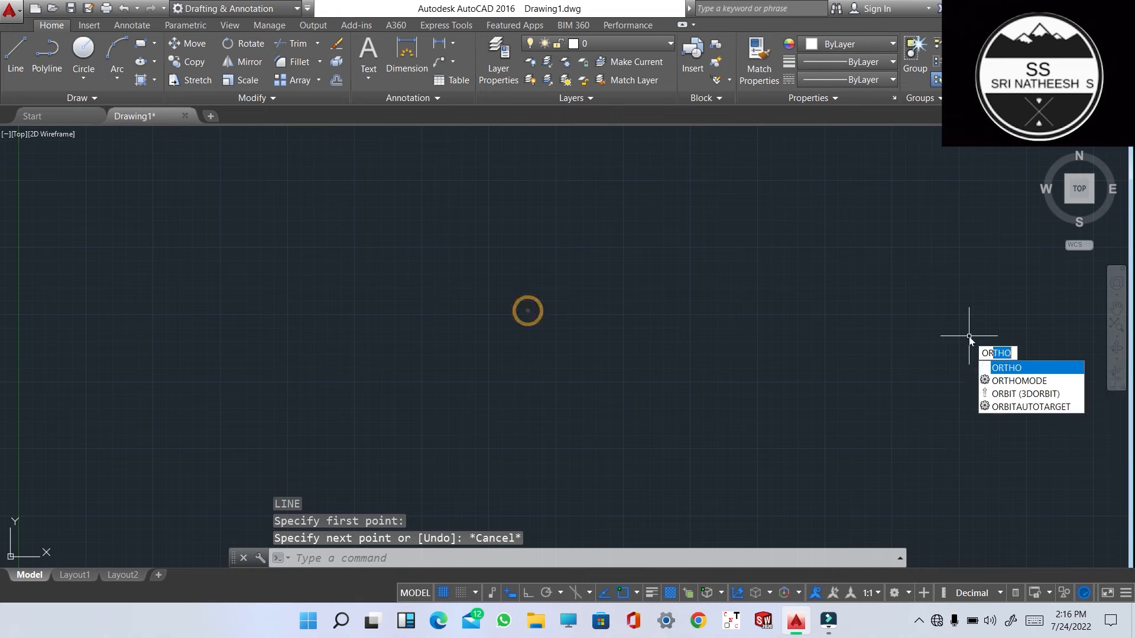
{"action": "key", "text": "Return"}
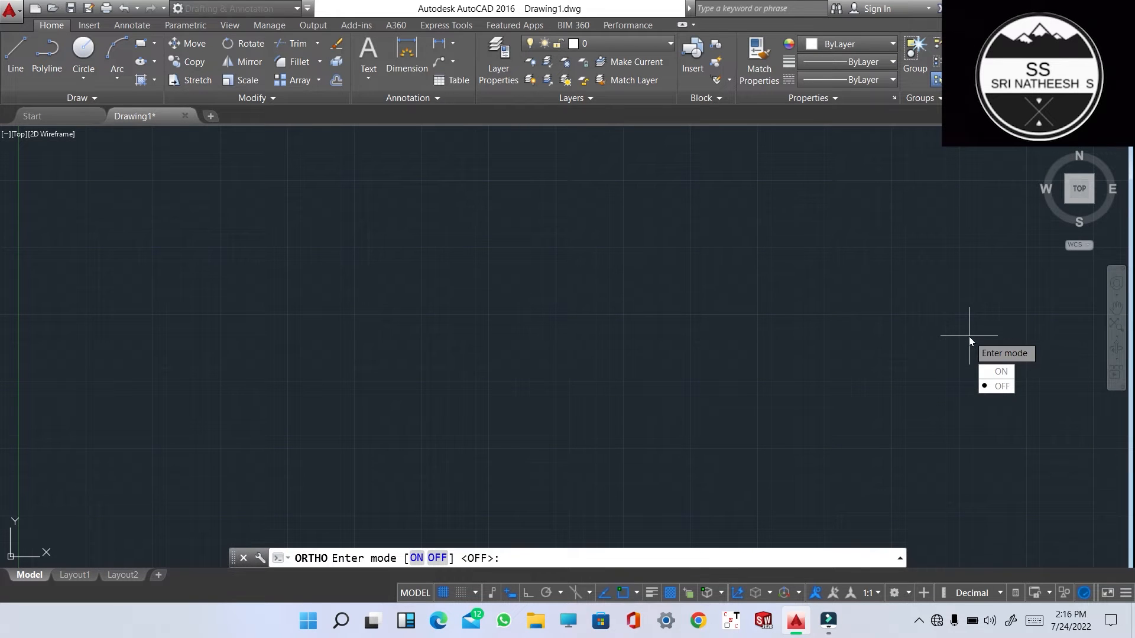
{"action": "type", "text": "on"}
{"action": "key", "text": "Return"}
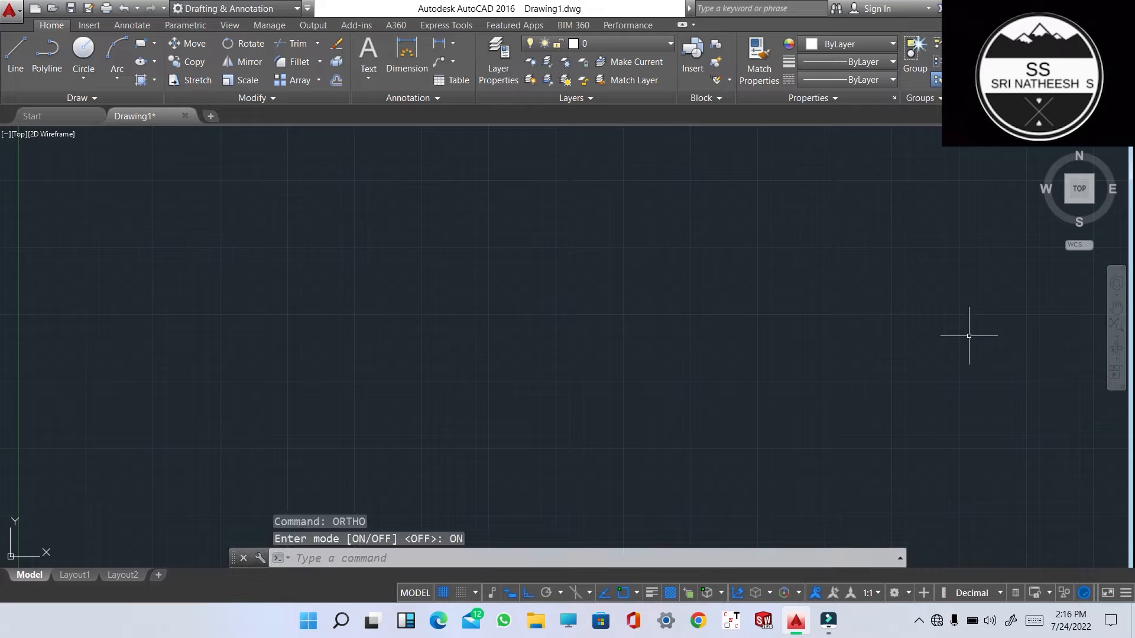
Step: Draw a horizontal line 86.5 mm long to the right, continued by a 51.2 mm vertical line downward from its end
{"action": "type", "text": "l"}
{"action": "key", "text": "Return"}
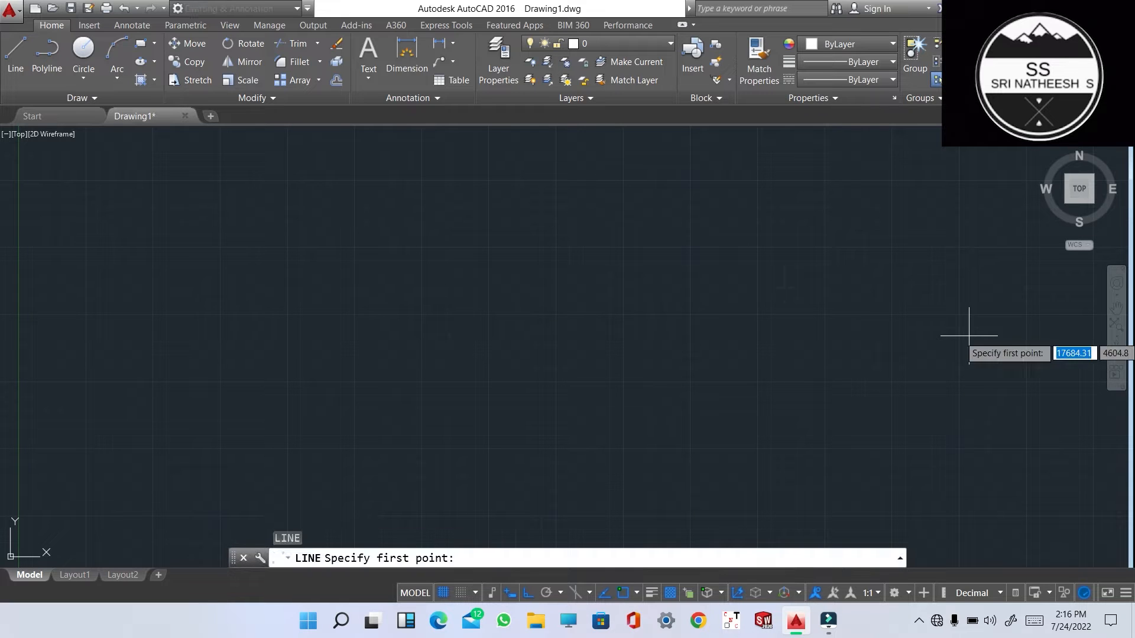
{"action": "left_click", "coordinate": [394, 285]}
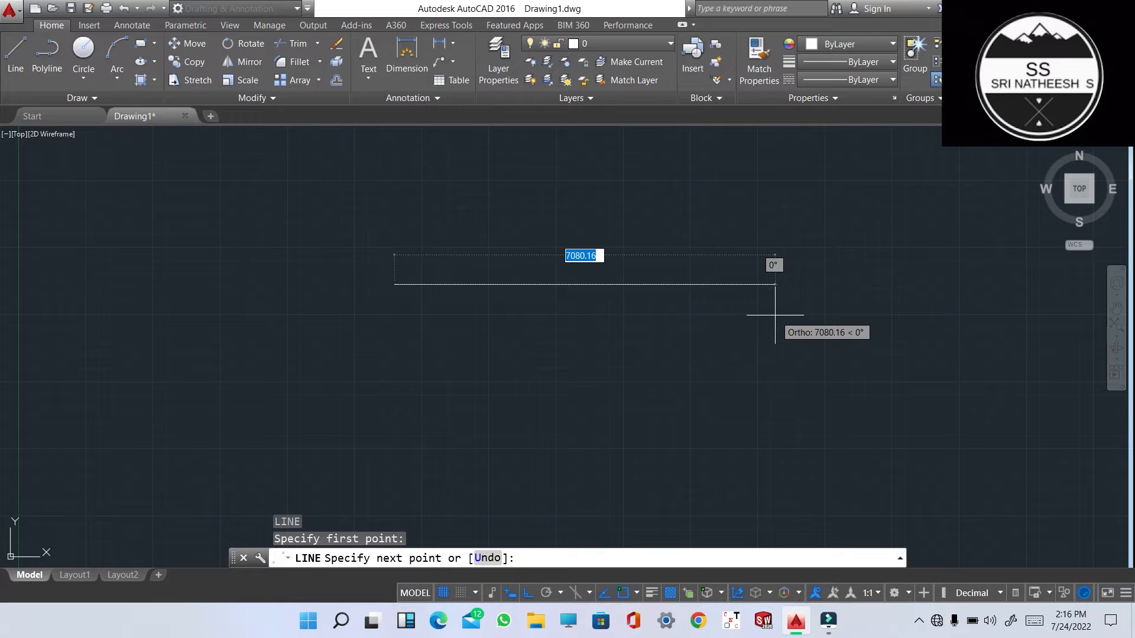
{"action": "type", "text": "86.5"}
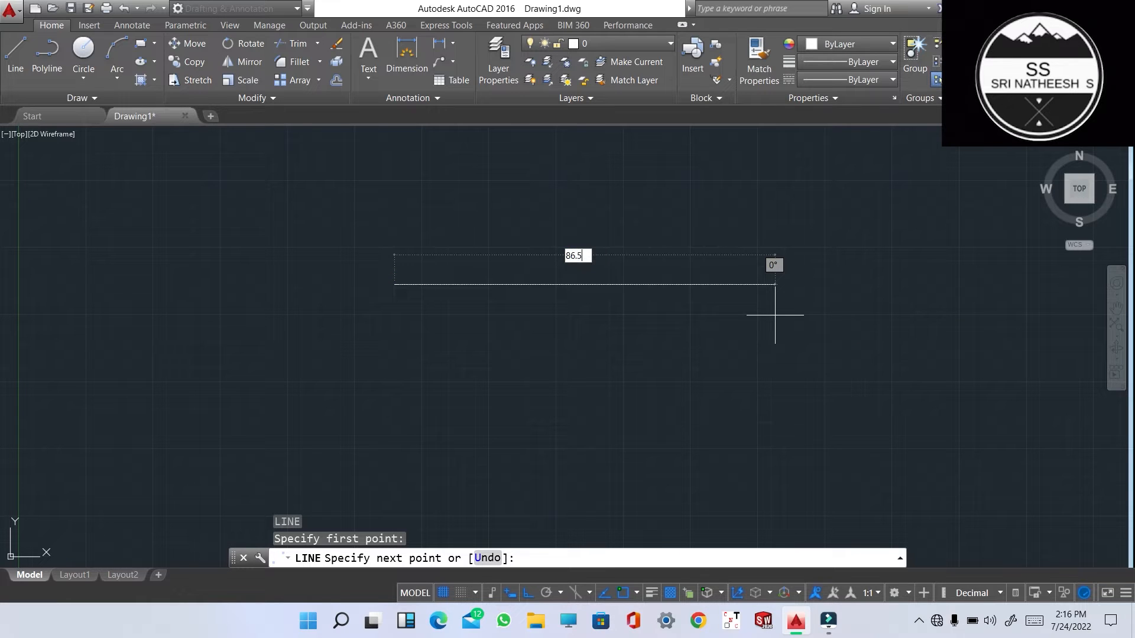
{"action": "key", "text": "Return"}
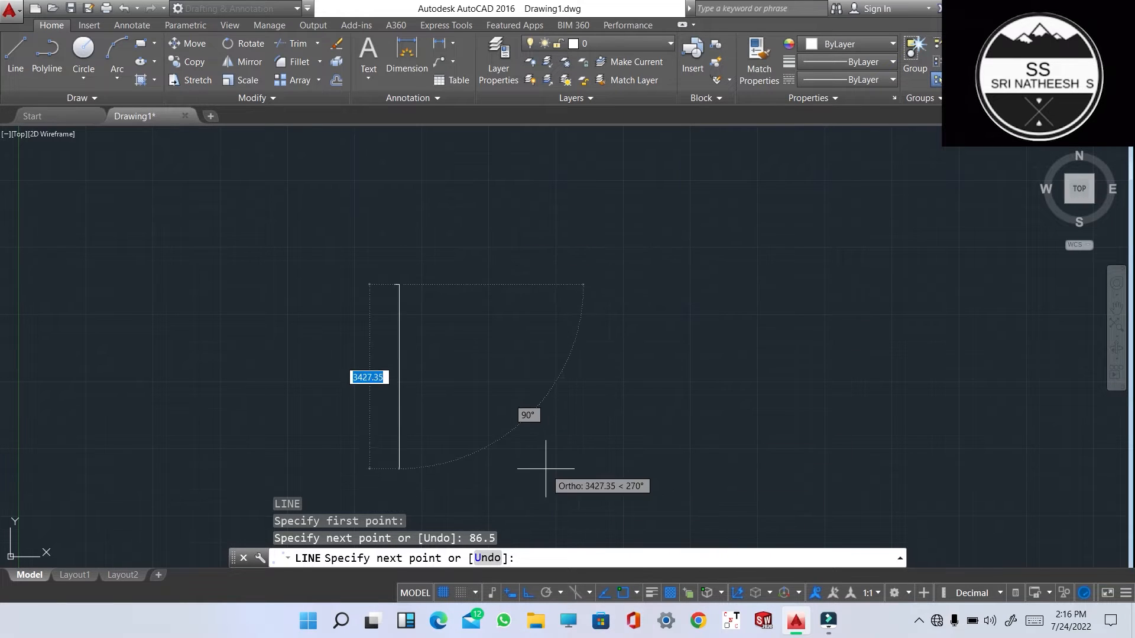
{"action": "scroll", "coordinate": [354, 387], "scroll_direction": "up", "scroll_amount": 4}
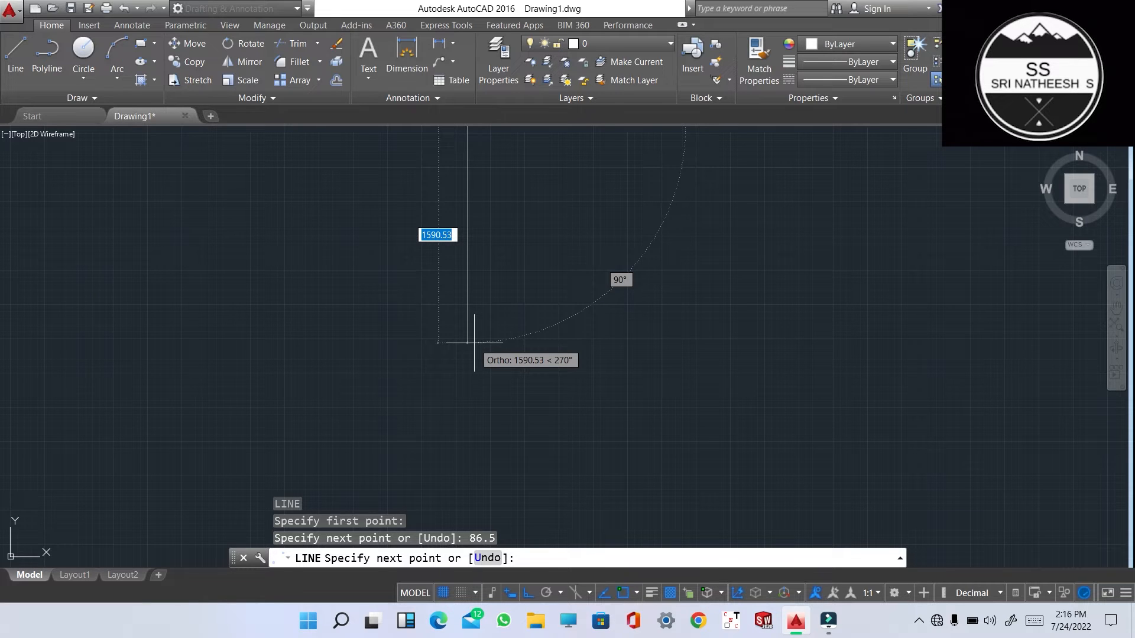
{"action": "type", "text": "51.2"}
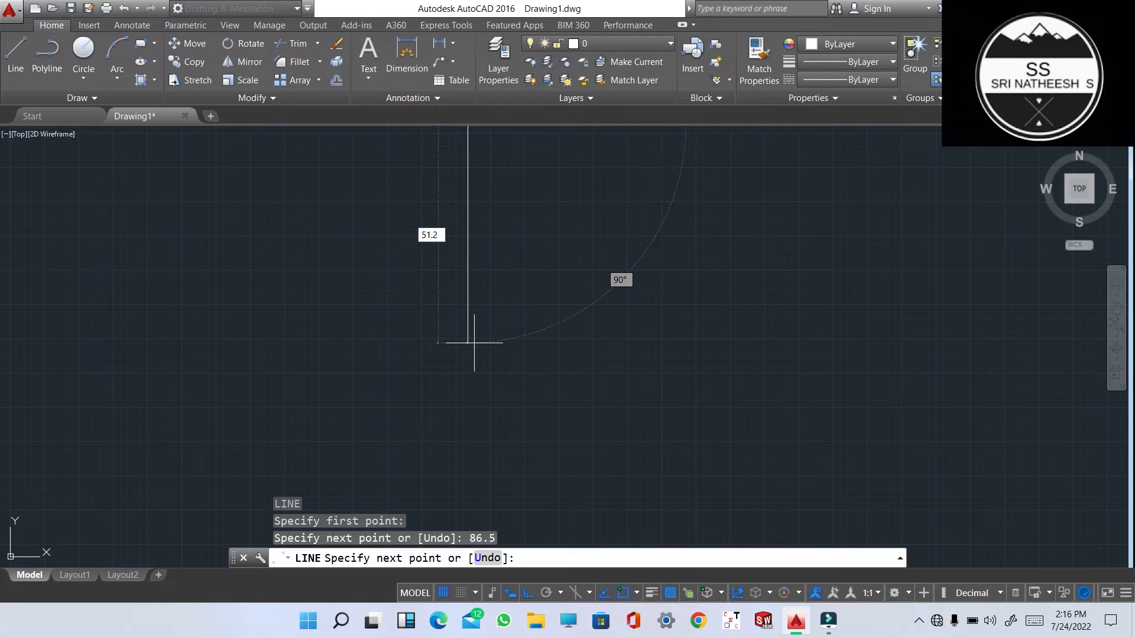
{"action": "key", "text": "Return"}
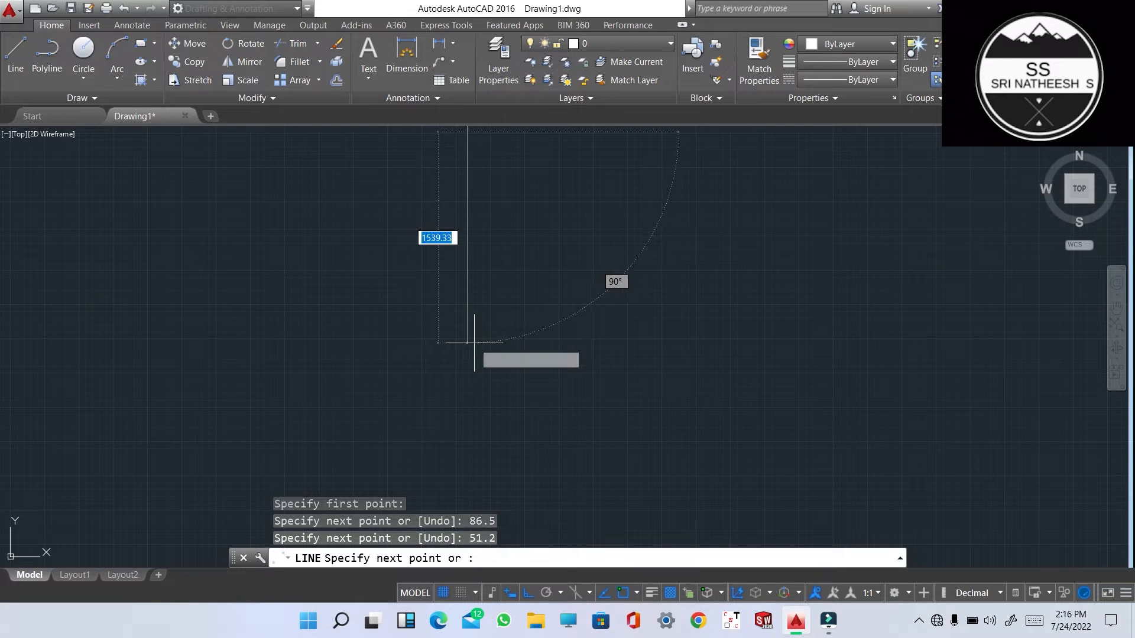
Step: Continue with an 86.5 mm line to the left and close the rectangle at its starting corner
{"action": "scroll", "coordinate": [461, 329], "scroll_direction": "down", "scroll_amount": 5}
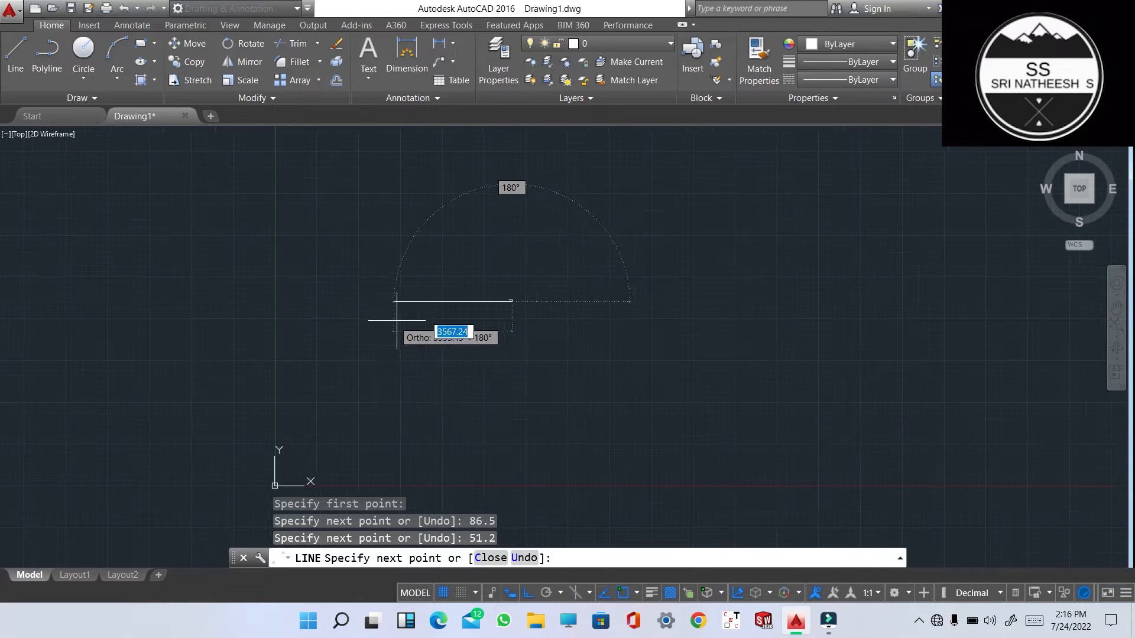
{"action": "scroll", "coordinate": [398, 317], "scroll_direction": "up", "scroll_amount": 5}
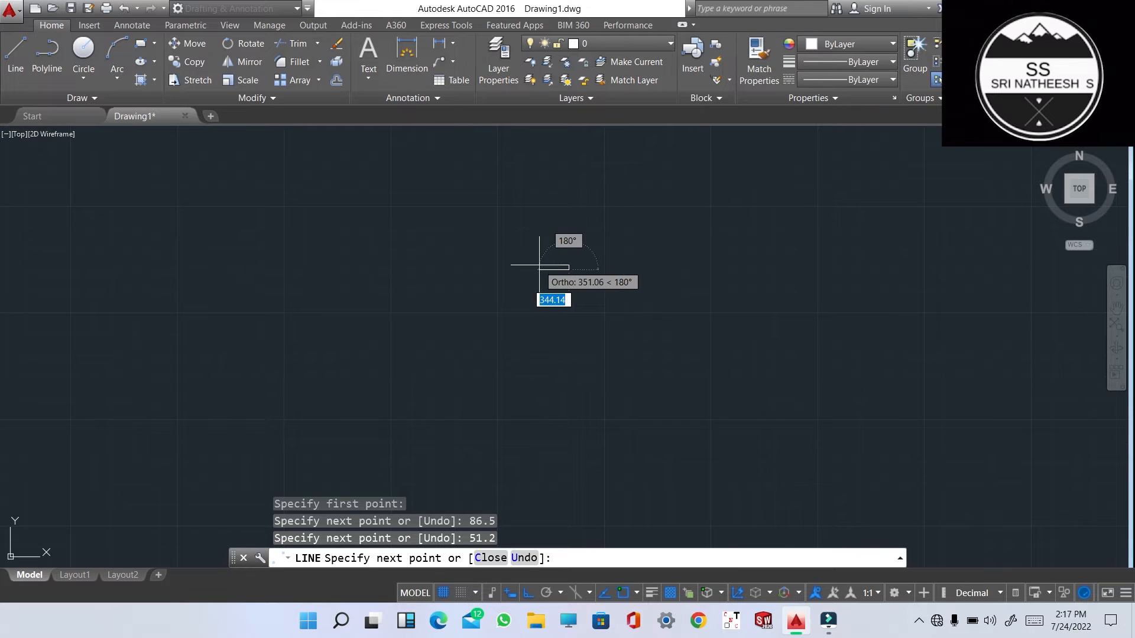
{"action": "scroll", "coordinate": [536, 264], "scroll_direction": "up", "scroll_amount": 5}
{"action": "scroll", "coordinate": [615, 278], "scroll_direction": "up", "scroll_amount": 2}
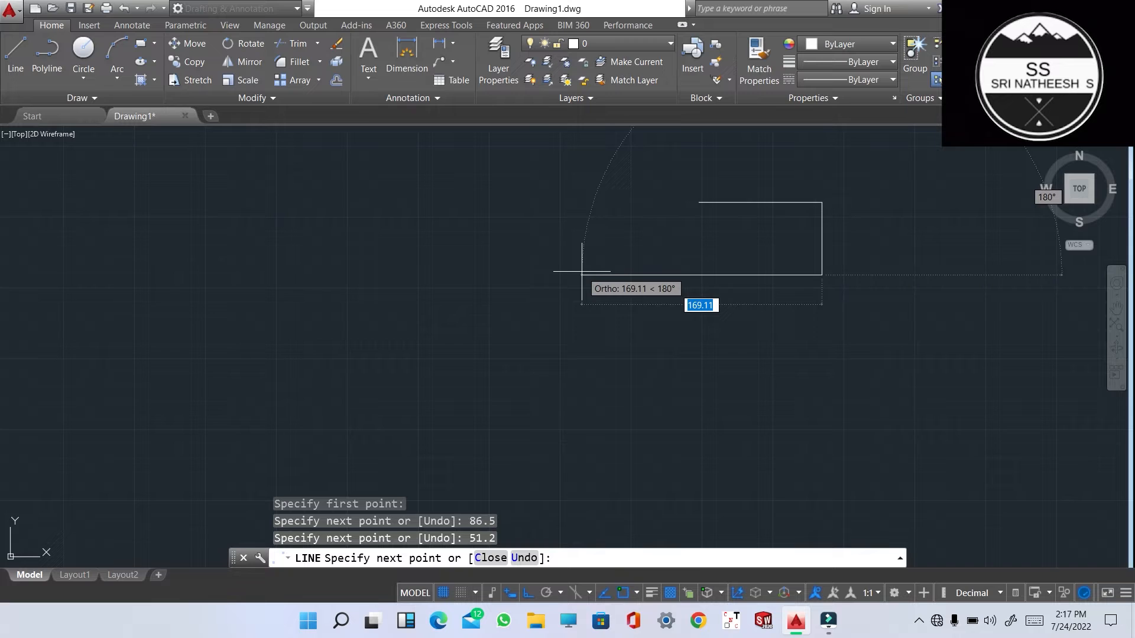
{"action": "type", "text": "6"}
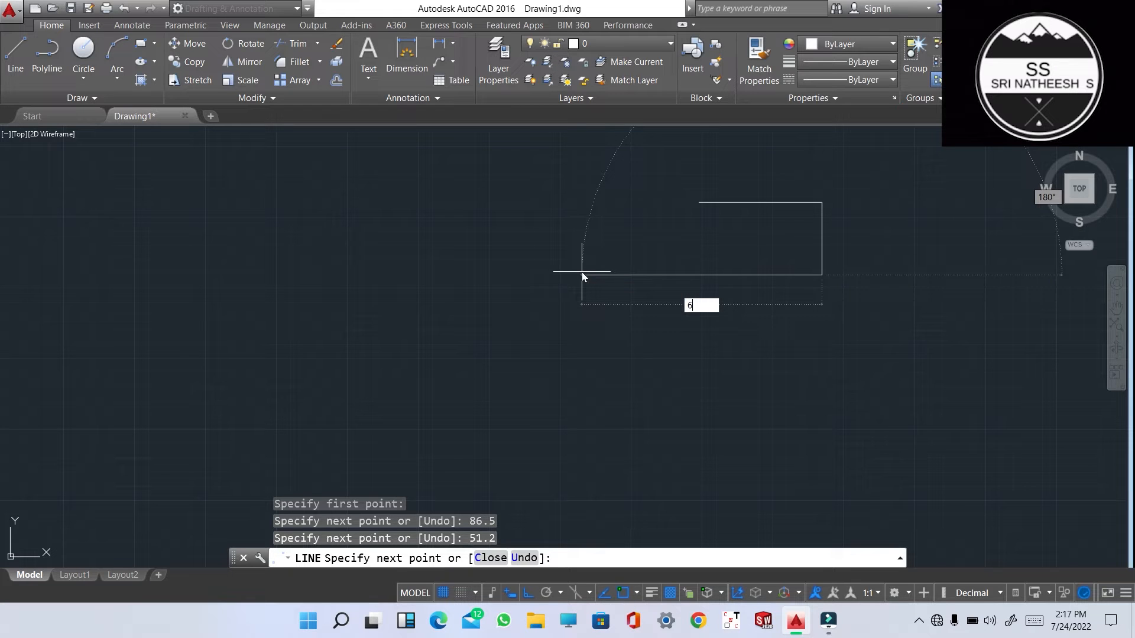
{"action": "key", "text": "BackSpace"}
{"action": "type", "text": "86.5"}
{"action": "key", "text": "Return"}
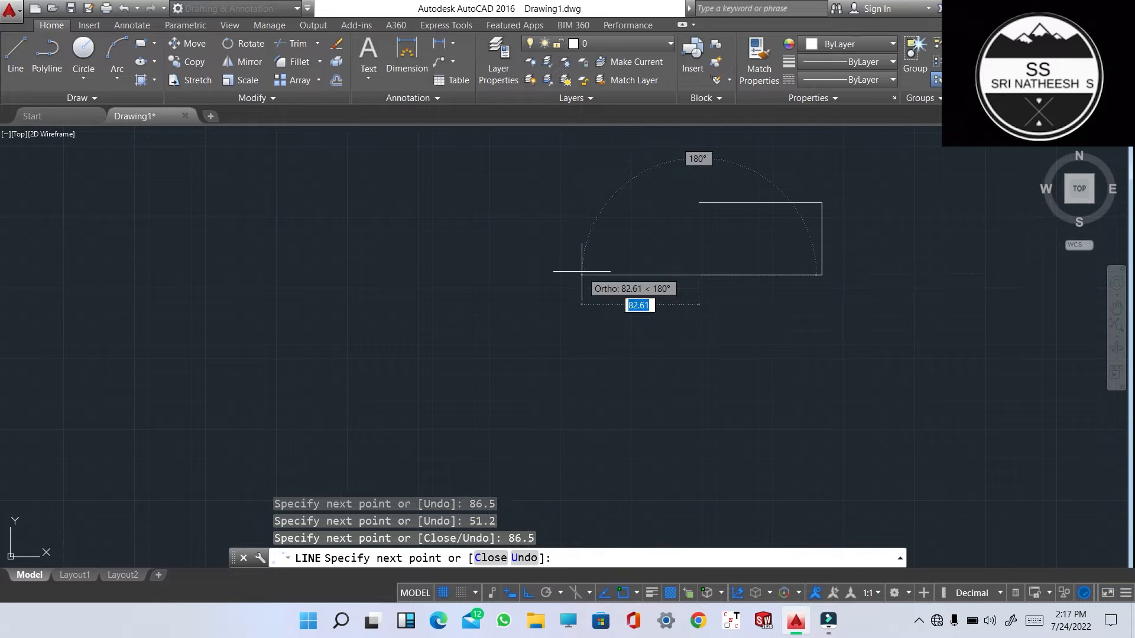
{"action": "left_click", "coordinate": [699, 203]}
{"action": "key", "text": "Escape"}
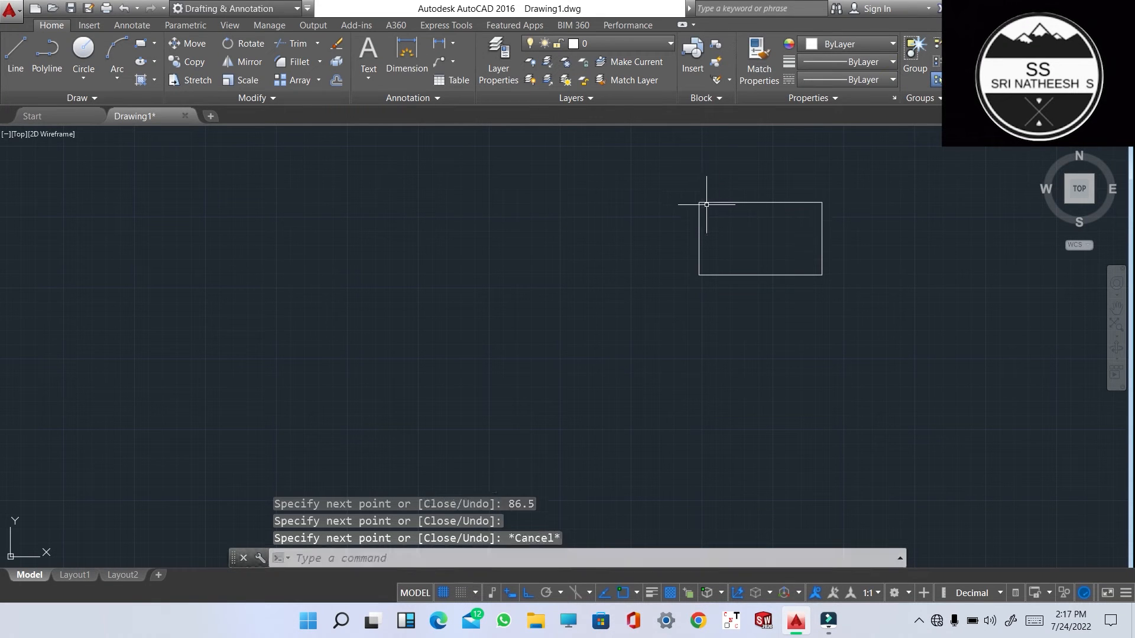
Step: Draw a circle of radius 13.4 mm centred on the rectangle's upper-right corner
{"action": "scroll", "coordinate": [899, 280], "scroll_direction": "up", "scroll_amount": 2}
{"action": "middle_click_drag", "start_coordinate": [899, 281], "coordinate": [841, 378]}
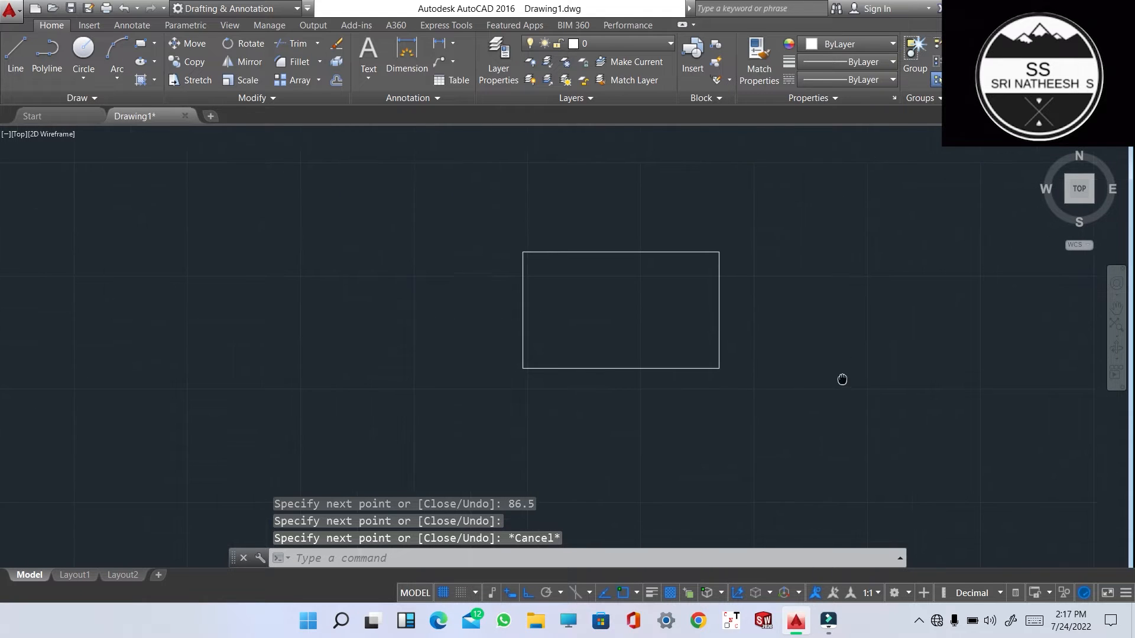
{"action": "scroll", "coordinate": [589, 351], "scroll_direction": "up", "scroll_amount": 2}
{"action": "scroll", "coordinate": [629, 331], "scroll_direction": "down", "scroll_amount": 2}
{"action": "scroll", "coordinate": [759, 266], "scroll_direction": "up", "scroll_amount": 1}
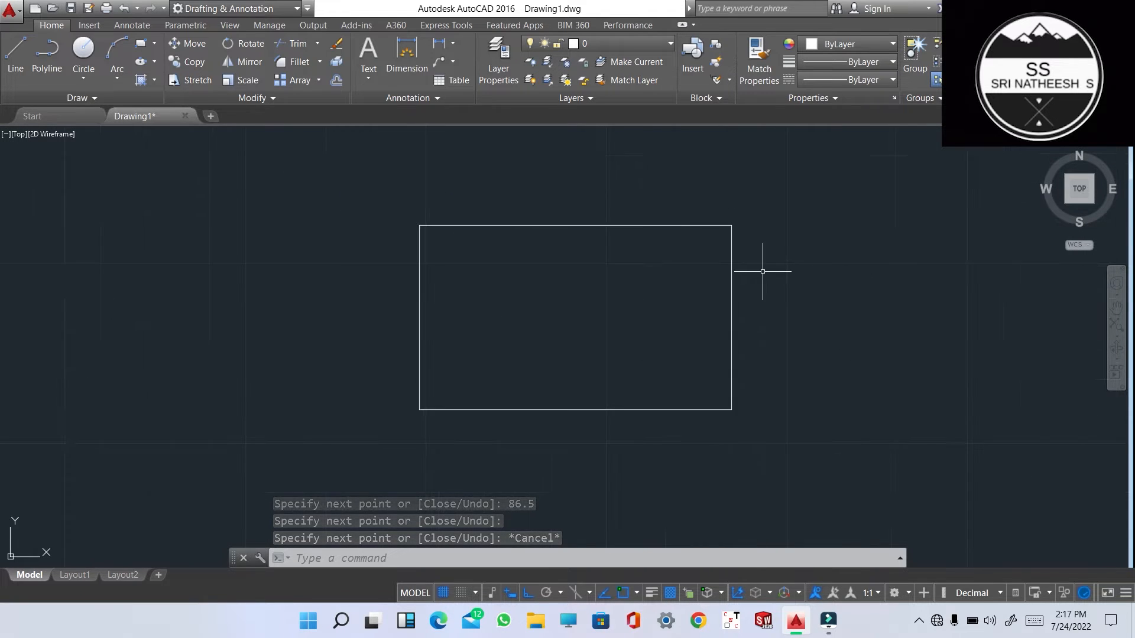
{"action": "scroll", "coordinate": [759, 272], "scroll_direction": "up", "scroll_amount": 1}
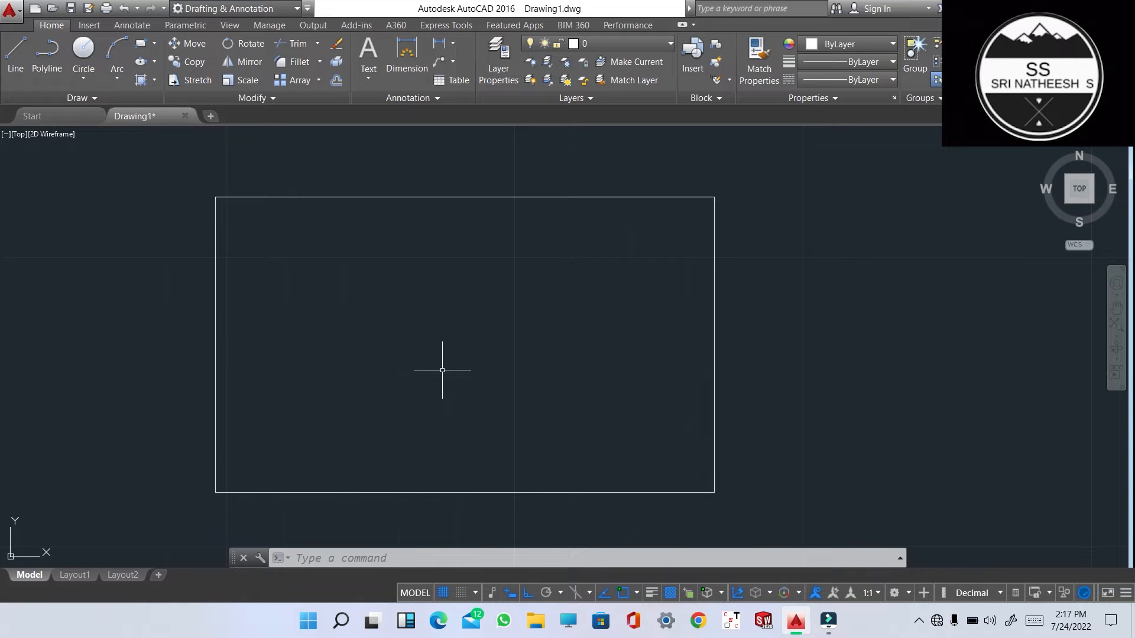
{"action": "type", "text": "c"}
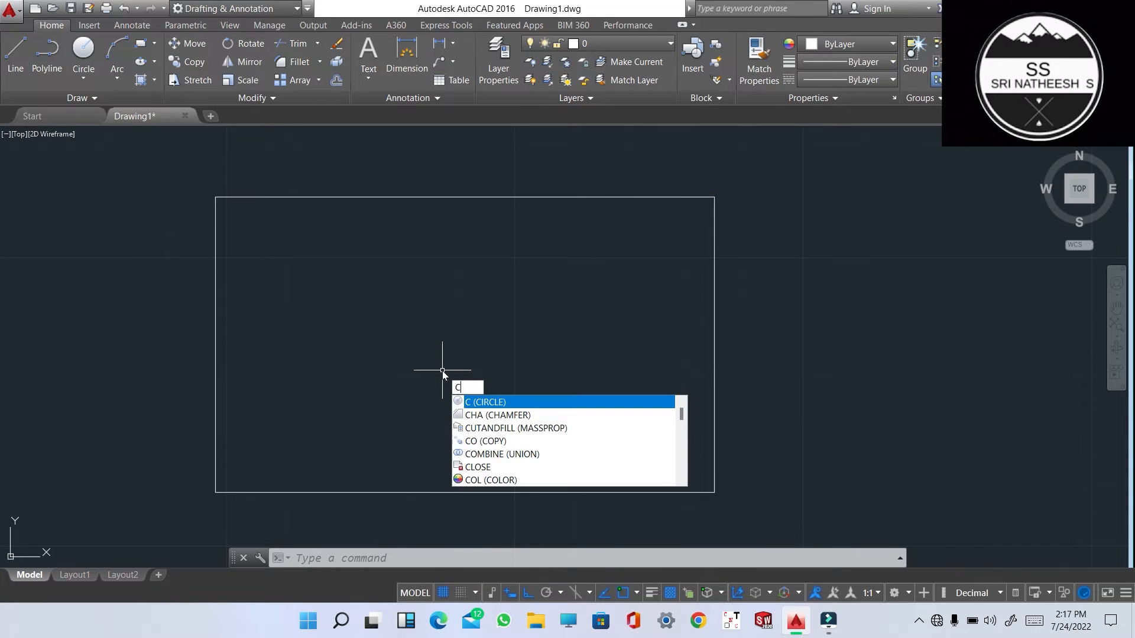
{"action": "key", "text": "Return"}
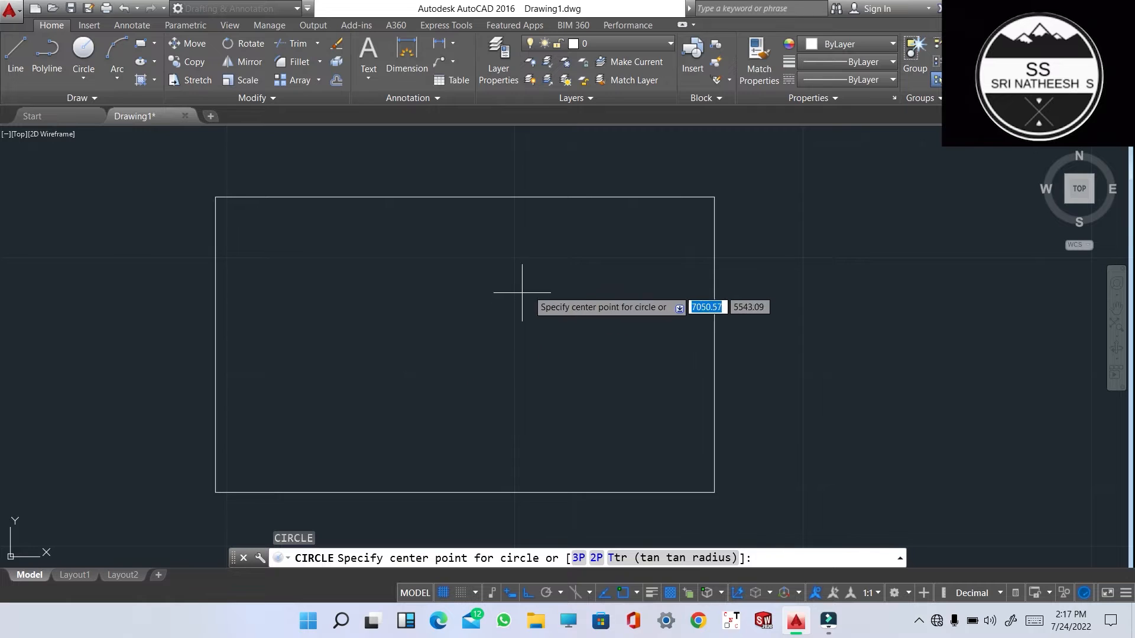
{"action": "left_click", "coordinate": [716, 196]}
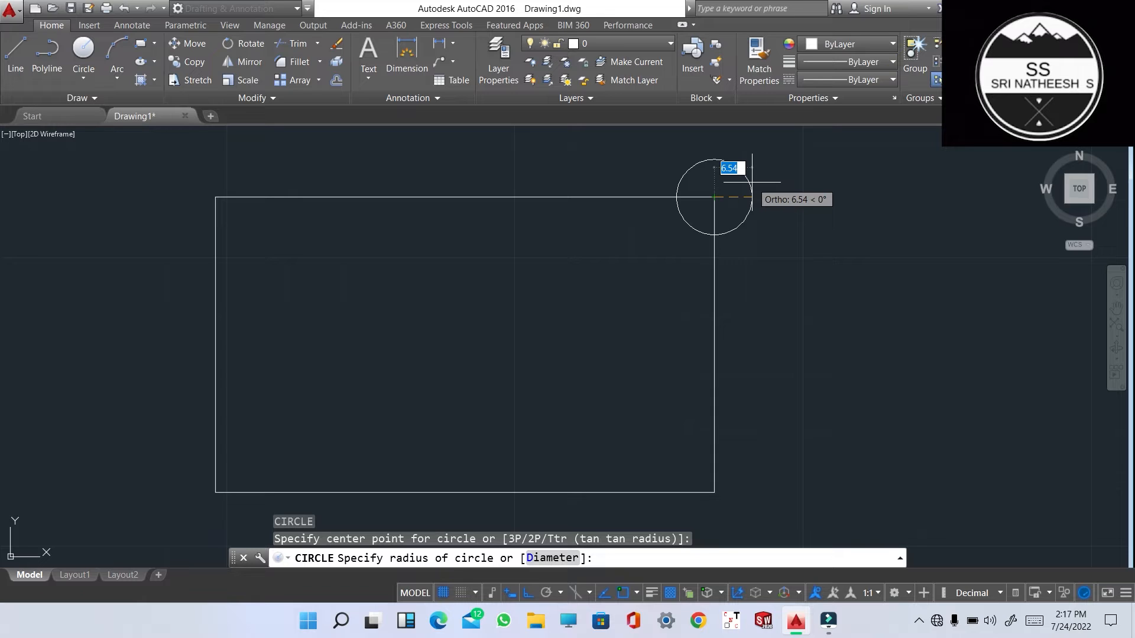
{"action": "type", "text": "13.4"}
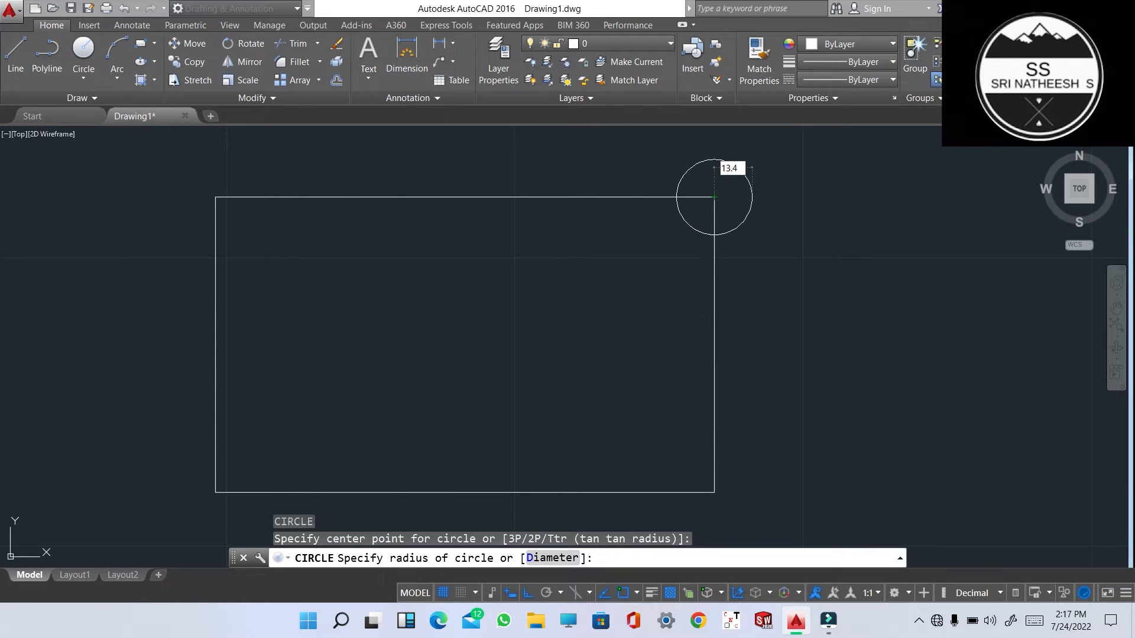
{"action": "key", "text": "BackSpace"}
{"action": "key", "text": "BackSpace"}
{"action": "key", "text": "BackSpace"}
{"action": "key", "text": "BackSpace"}
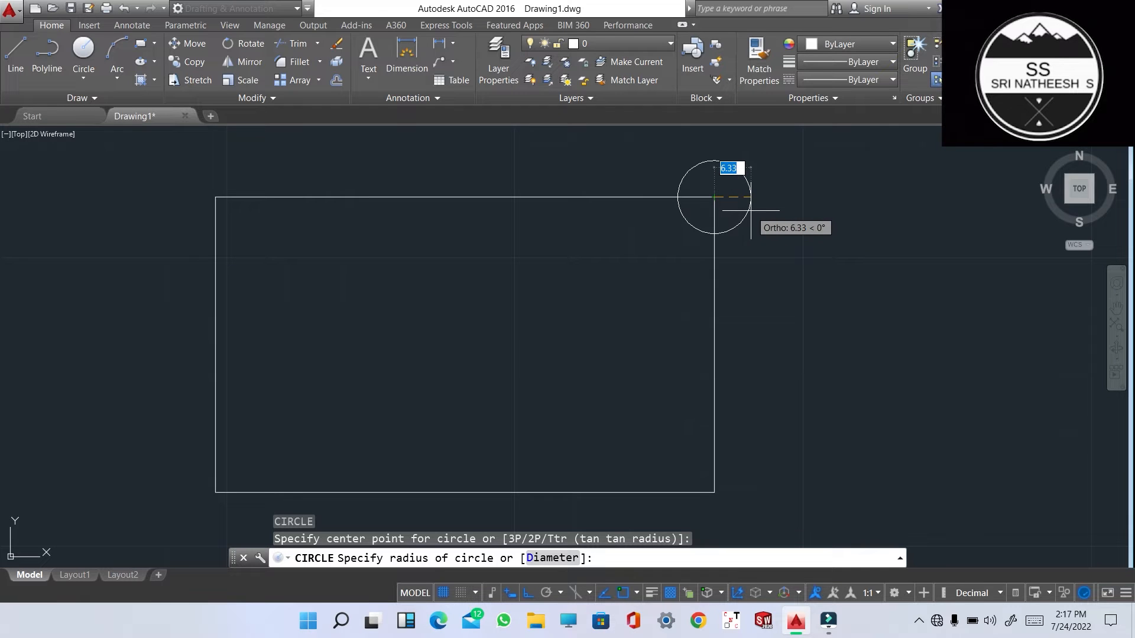
{"action": "type", "text": "13.4"}
{"action": "key", "text": "Return"}
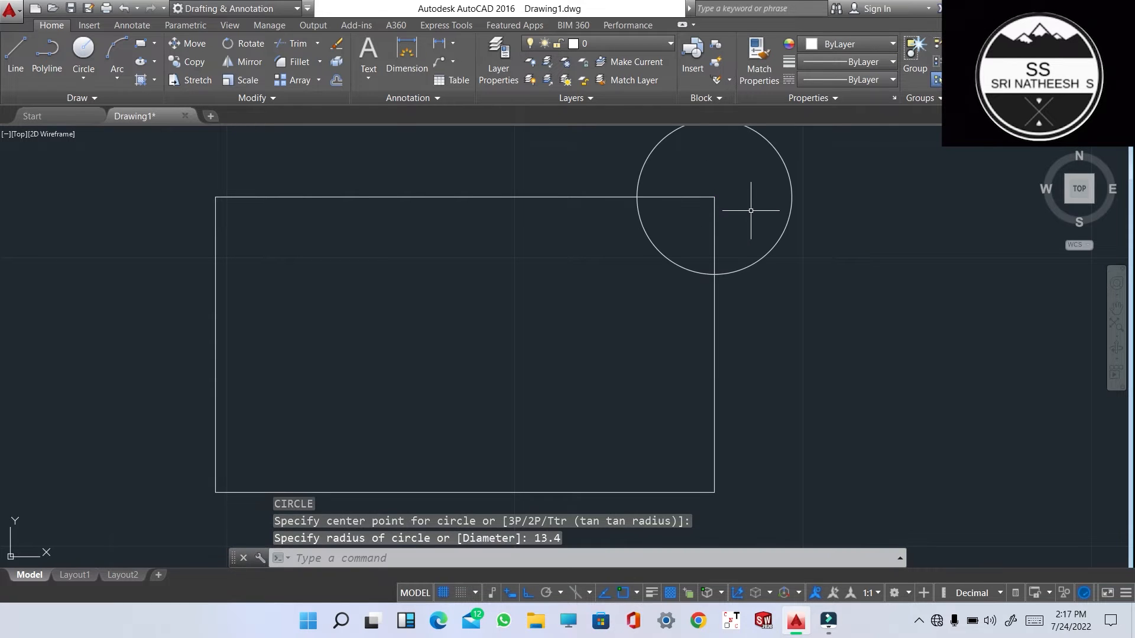
Step: Mirror the circle about the rectangle's horizontal centreline onto the lower-right corner, keeping the source circle
{"action": "scroll", "coordinate": [735, 205], "scroll_direction": "down", "scroll_amount": 2}
{"action": "left_click", "coordinate": [767, 176]}
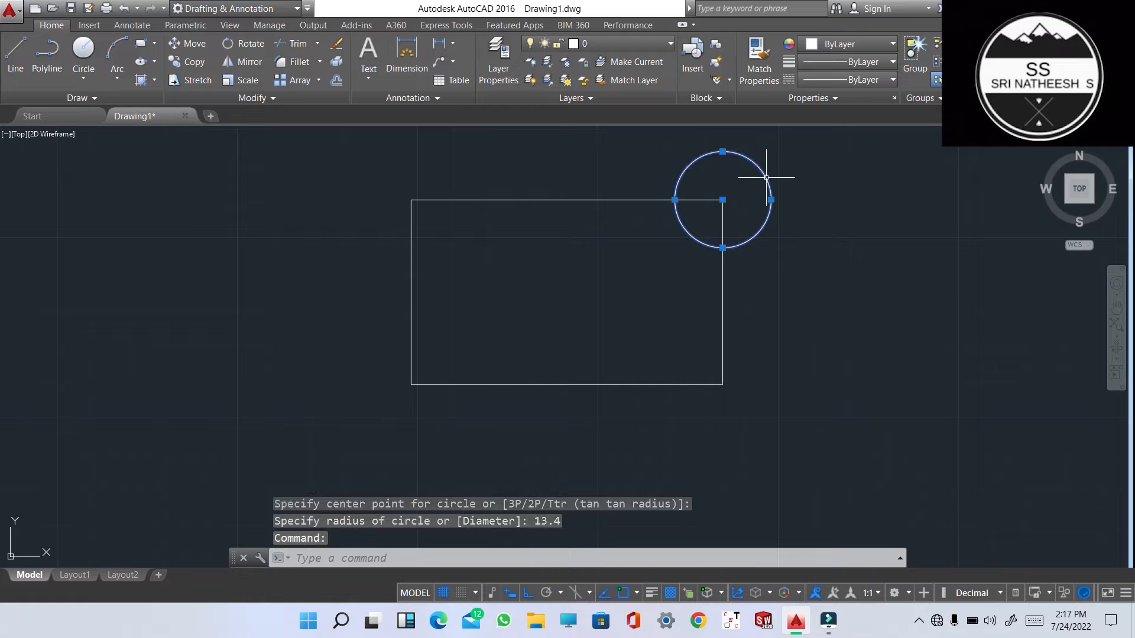
{"action": "type", "text": "mi"}
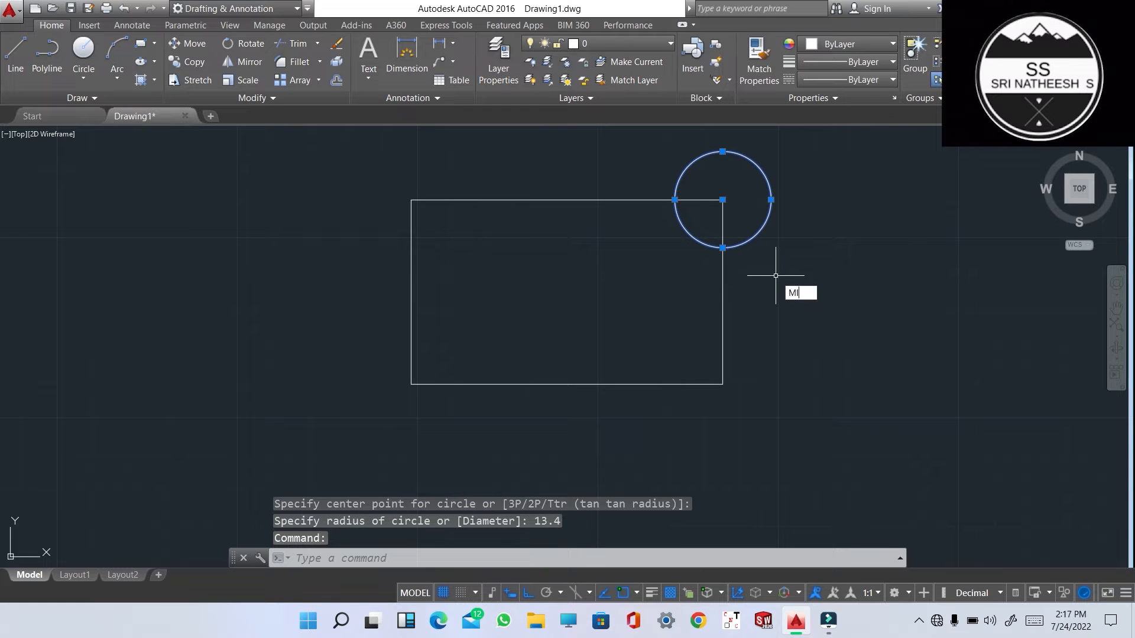
{"action": "key", "text": "Return"}
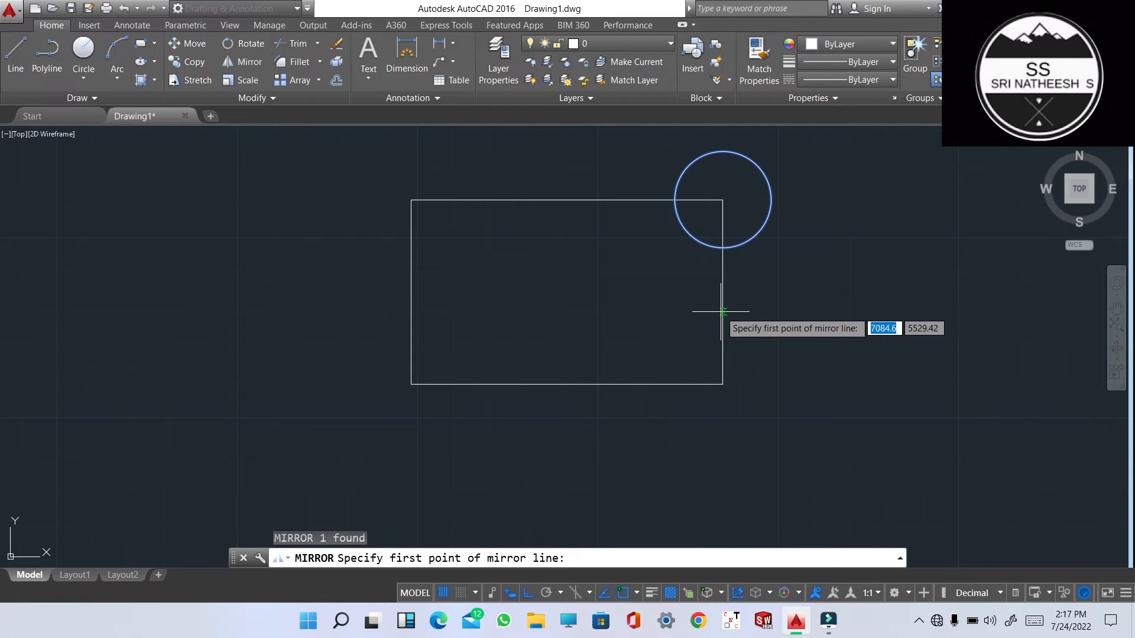
{"action": "left_click", "coordinate": [723, 291]}
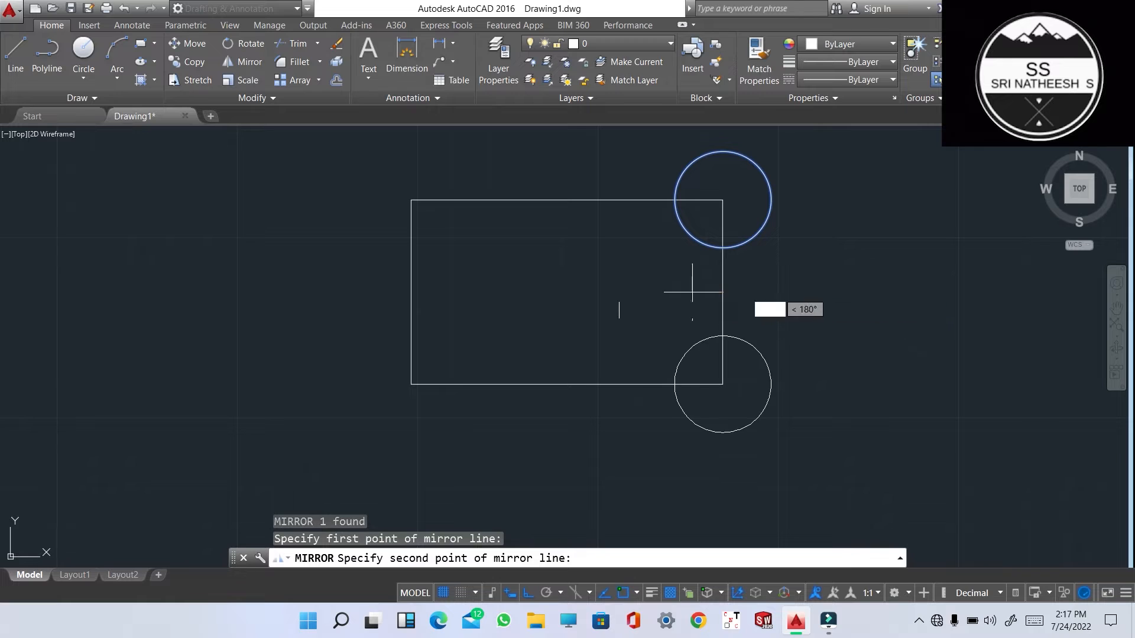
{"action": "left_click", "coordinate": [410, 293]}
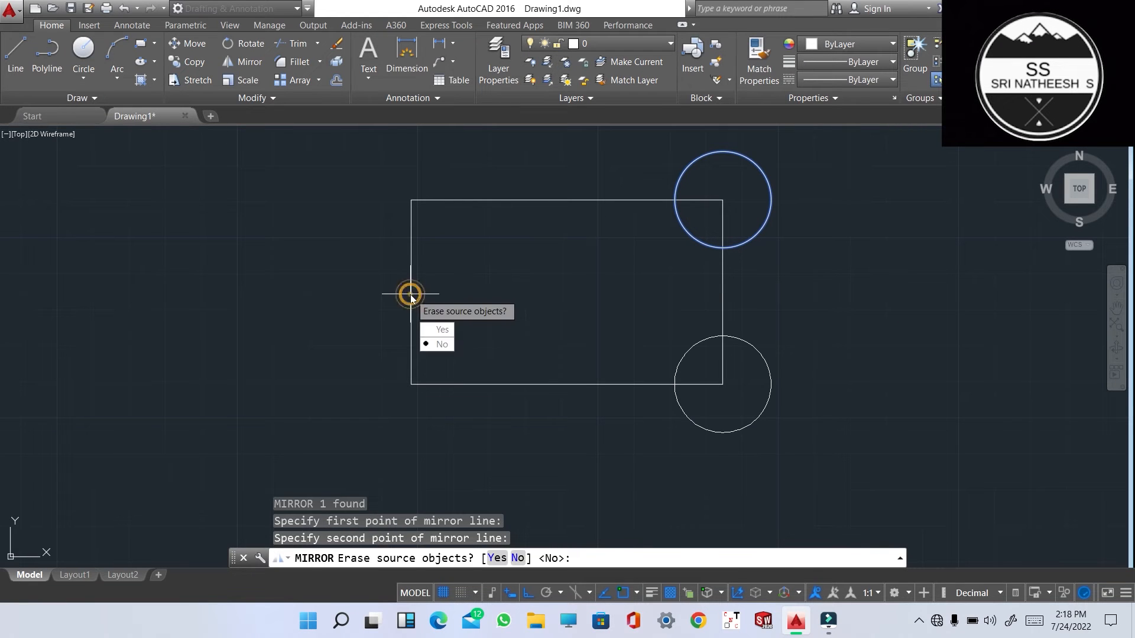
{"action": "key", "text": "Return"}
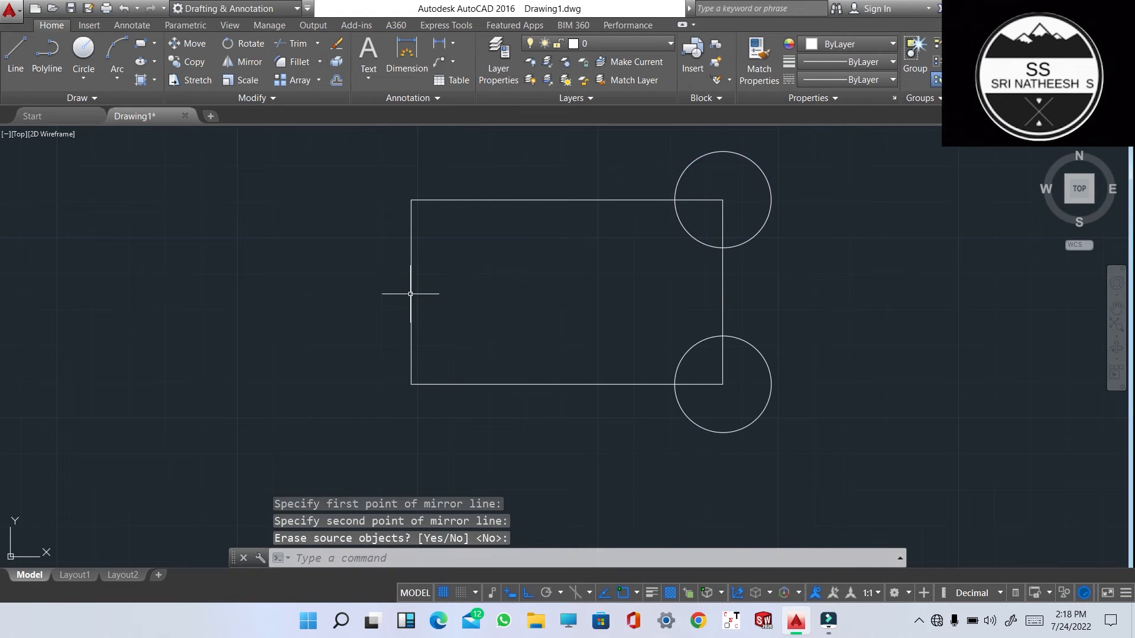
Step: Mirror both right-hand circles about the rectangle's vertical centreline onto the left corners, keeping the source circles
{"action": "key", "text": "Return"}
{"action": "left_click", "coordinate": [760, 350]}
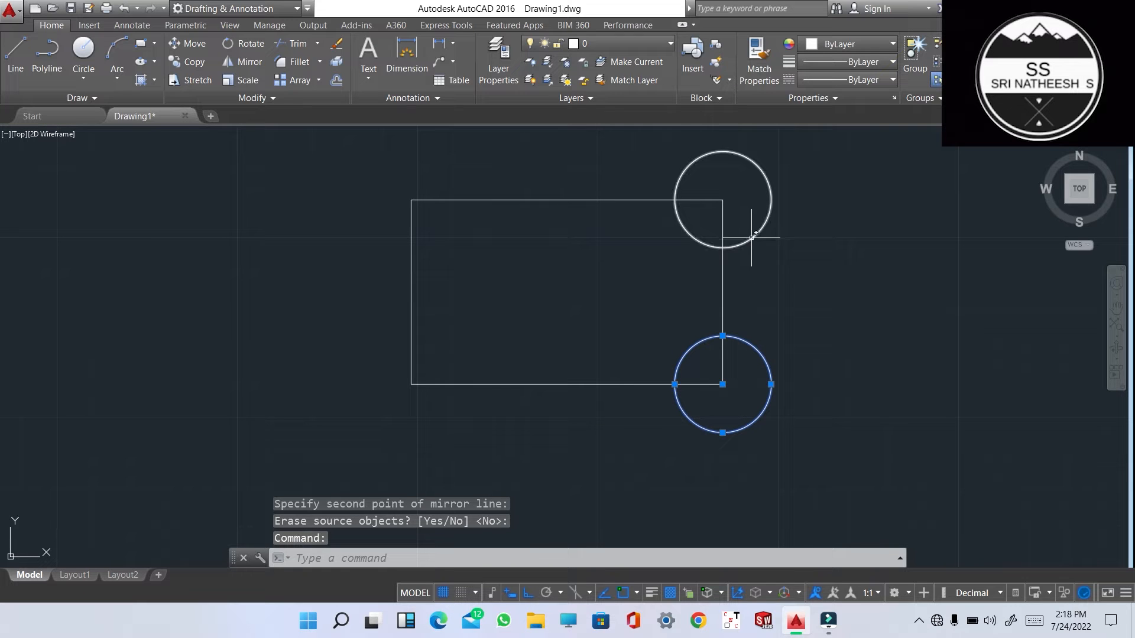
{"action": "left_click", "coordinate": [747, 240]}
{"action": "type", "text": "MI"}
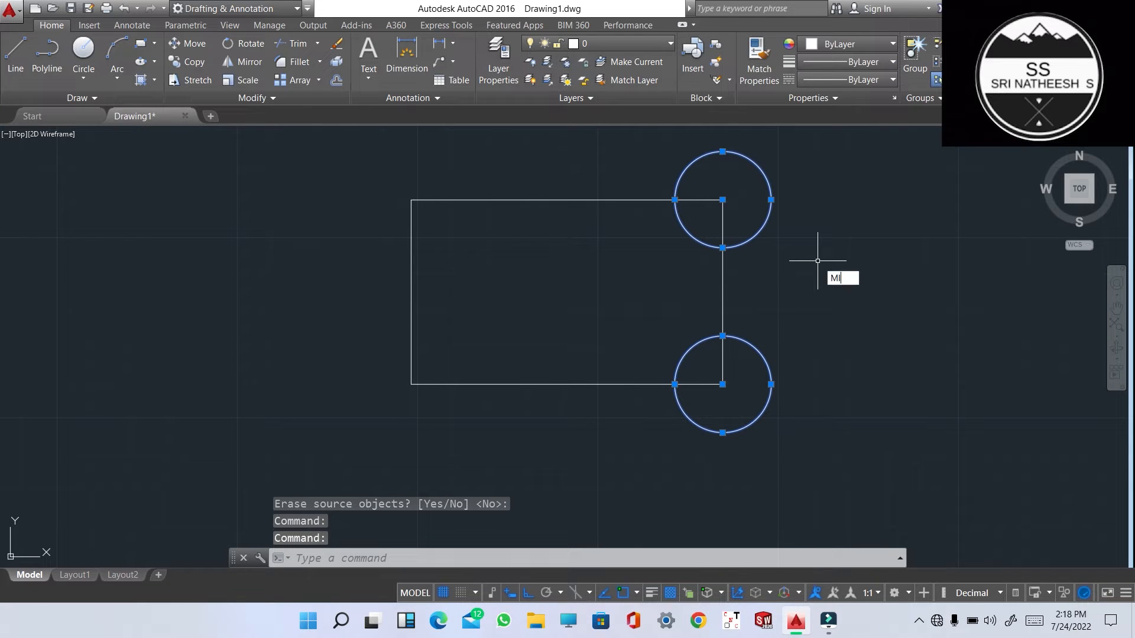
{"action": "key", "text": "Return"}
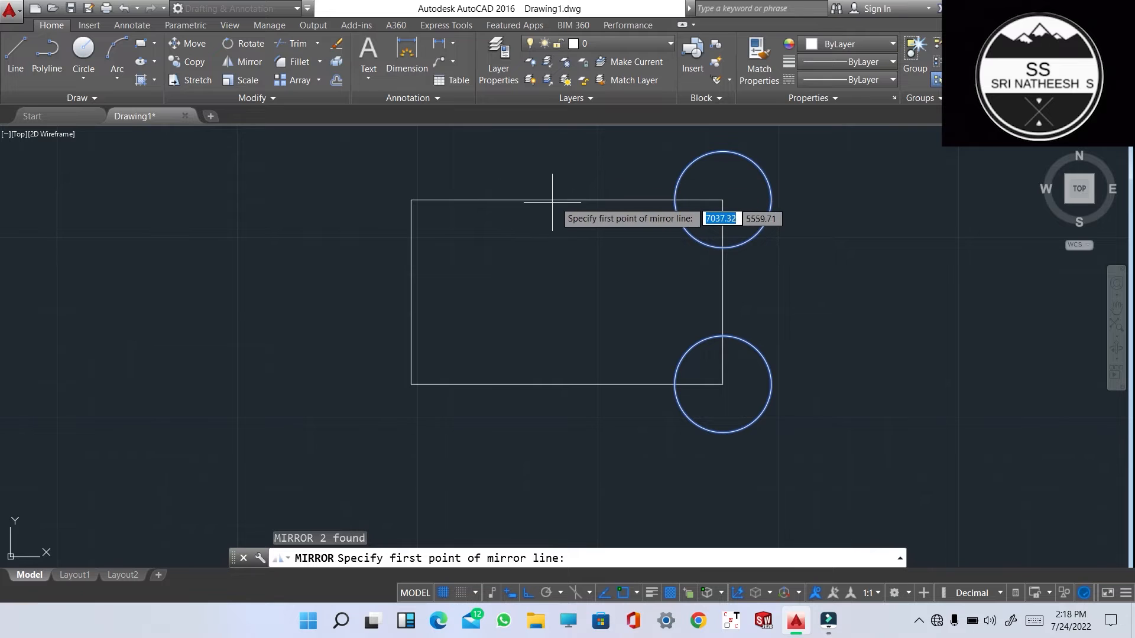
{"action": "left_click", "coordinate": [567, 200]}
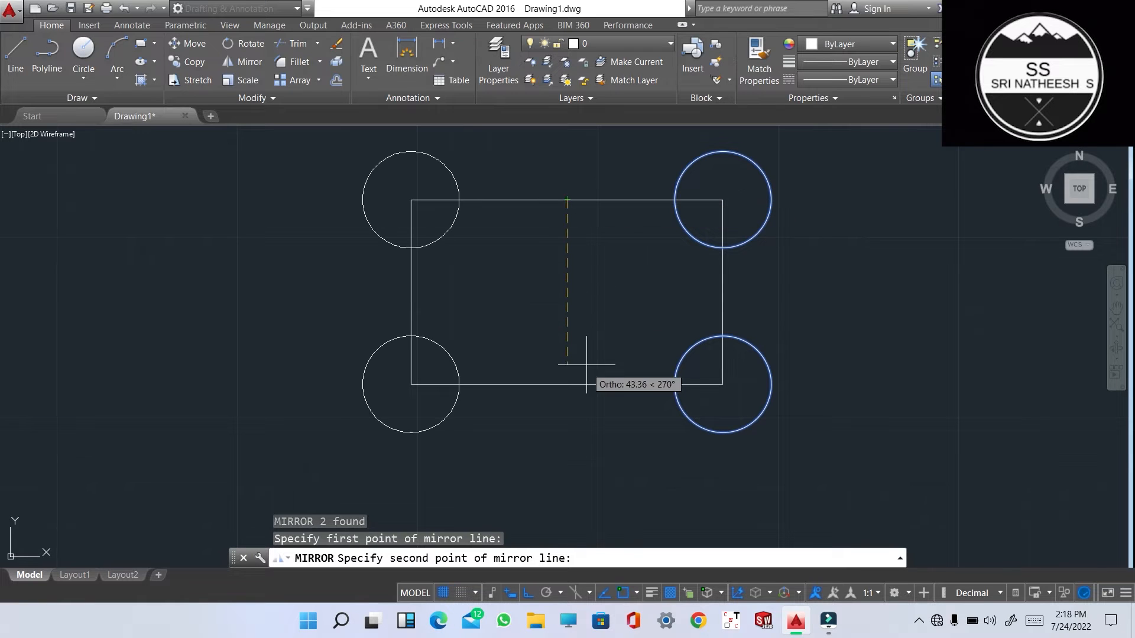
{"action": "left_click", "coordinate": [566, 385]}
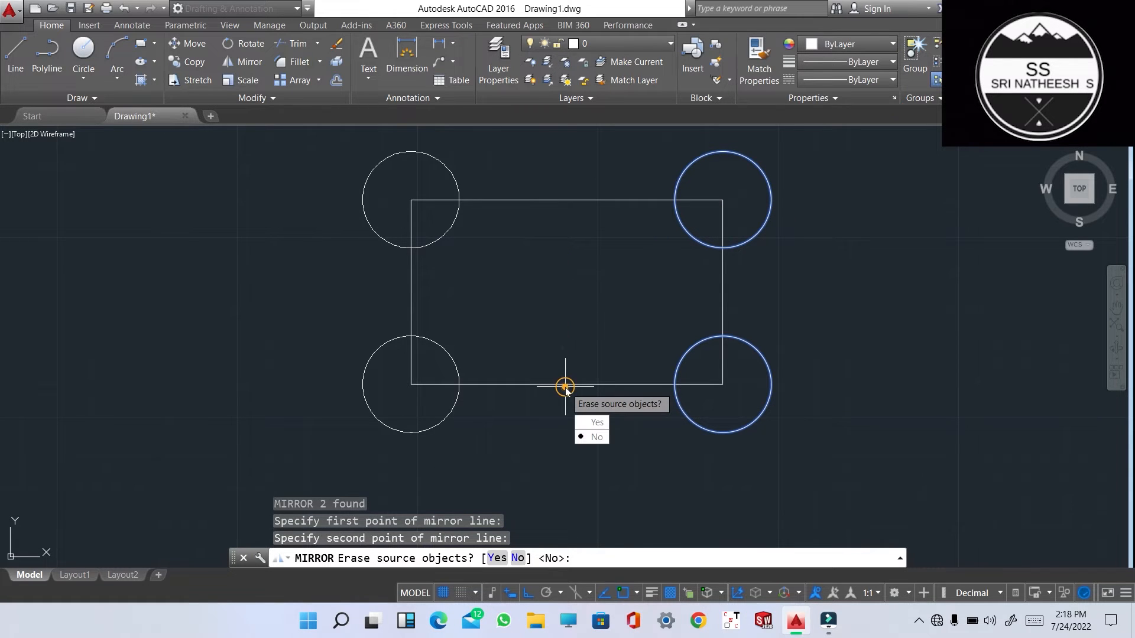
{"action": "key", "text": "Return"}
Step: Try a line across the tops of the two upper circles, and erase it
{"action": "scroll", "coordinate": [565, 385], "scroll_direction": "down", "scroll_amount": 3}
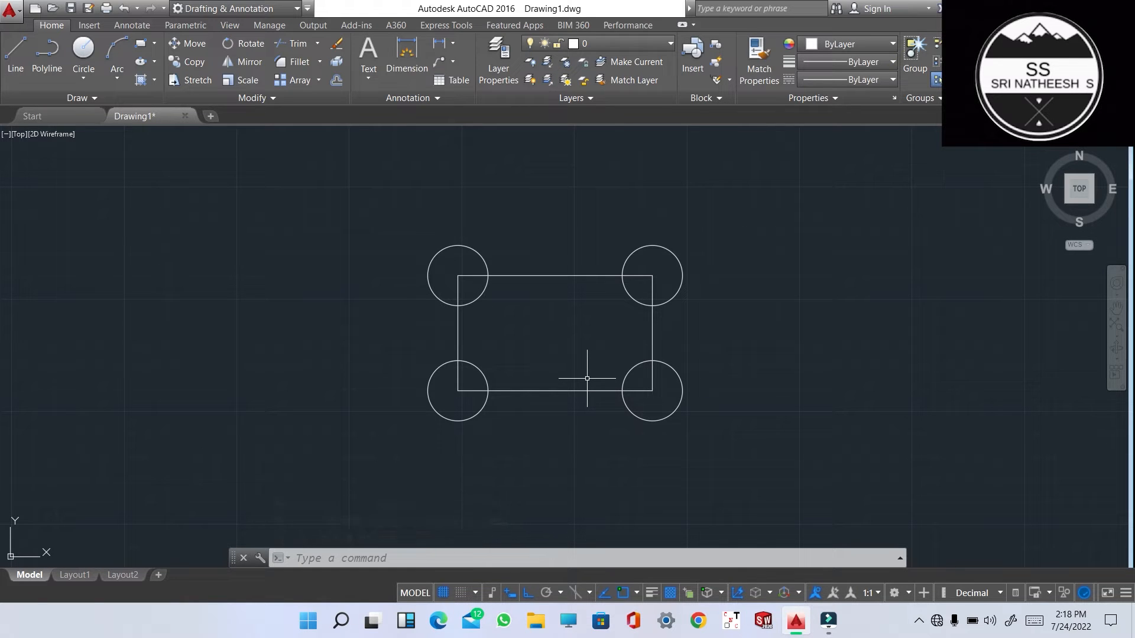
{"action": "type", "text": "l"}
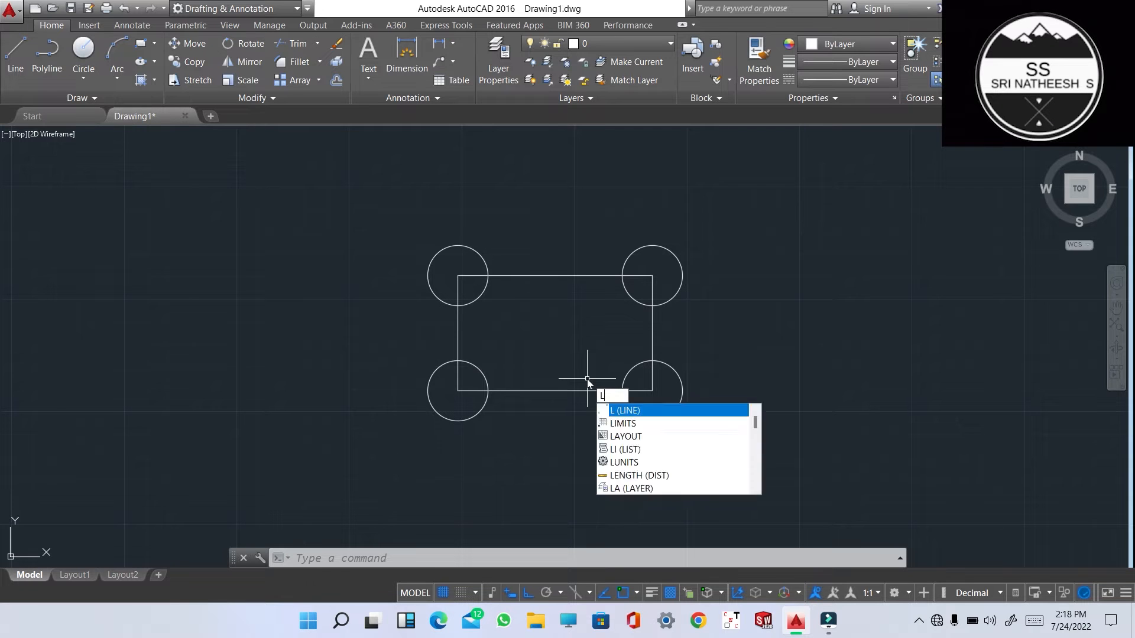
{"action": "key", "text": "Return"}
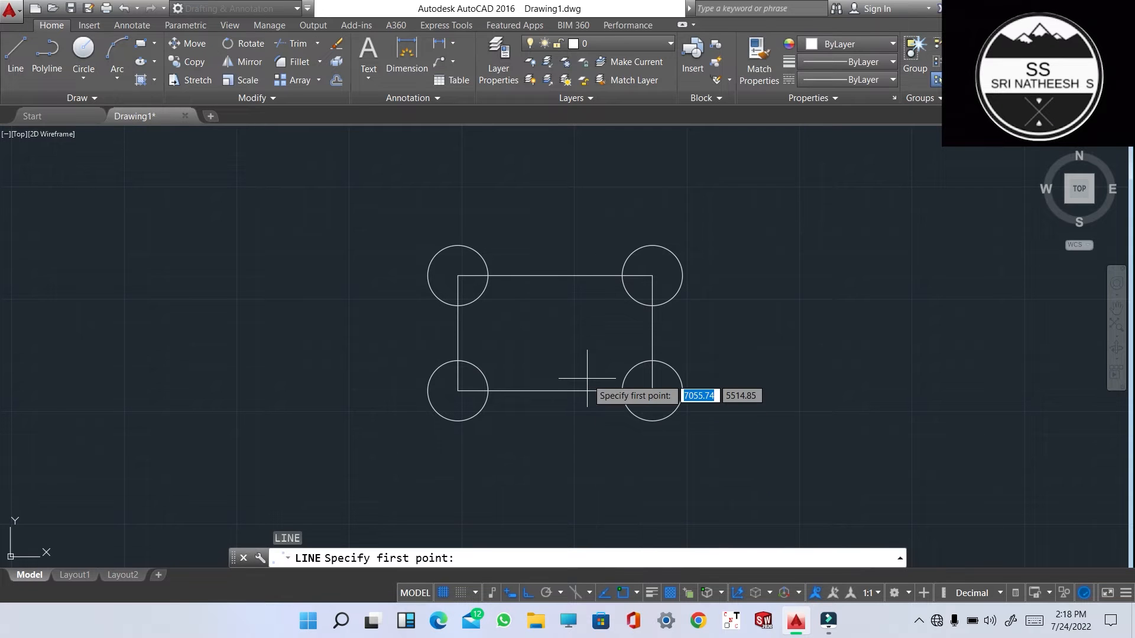
{"action": "left_click", "coordinate": [651, 246]}
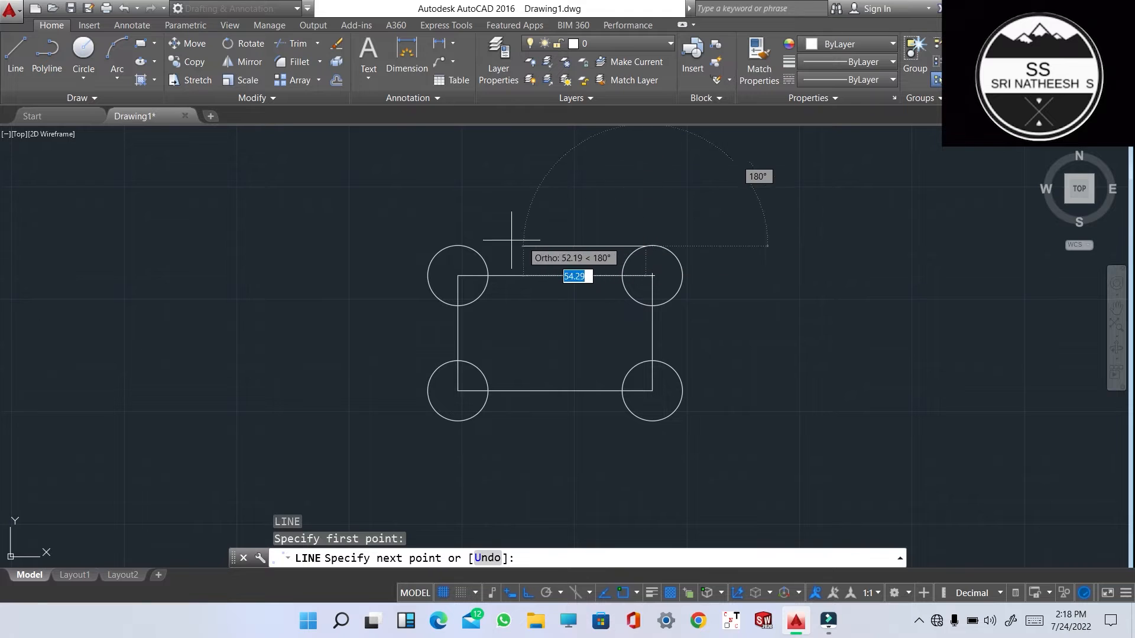
{"action": "left_click", "coordinate": [459, 246]}
{"action": "key", "text": "Escape"}
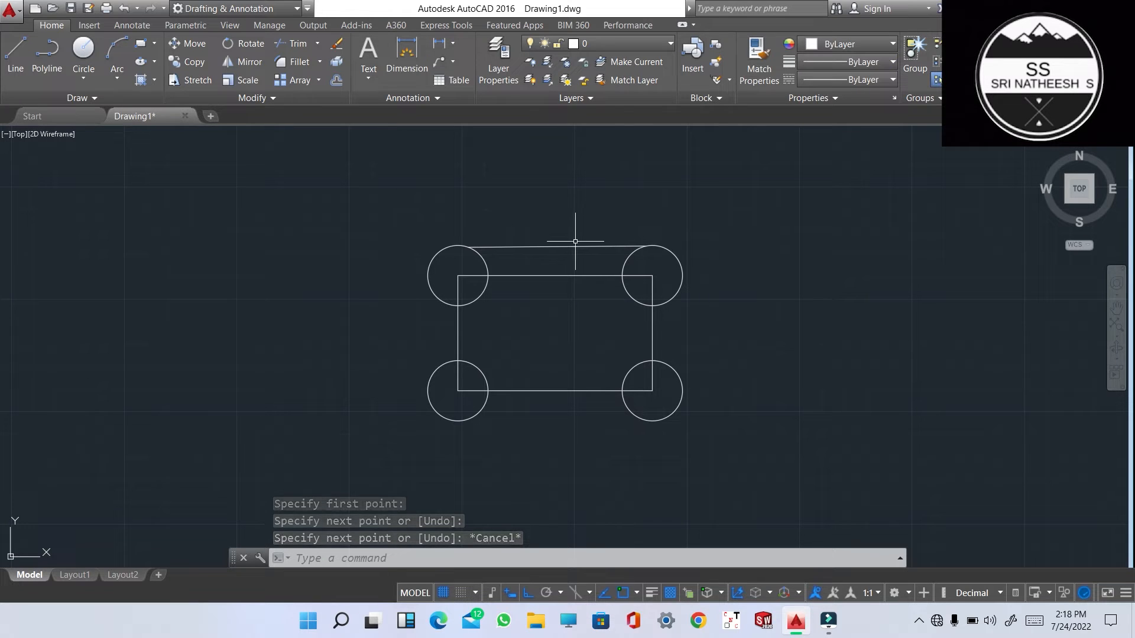
{"action": "left_click", "coordinate": [566, 246]}
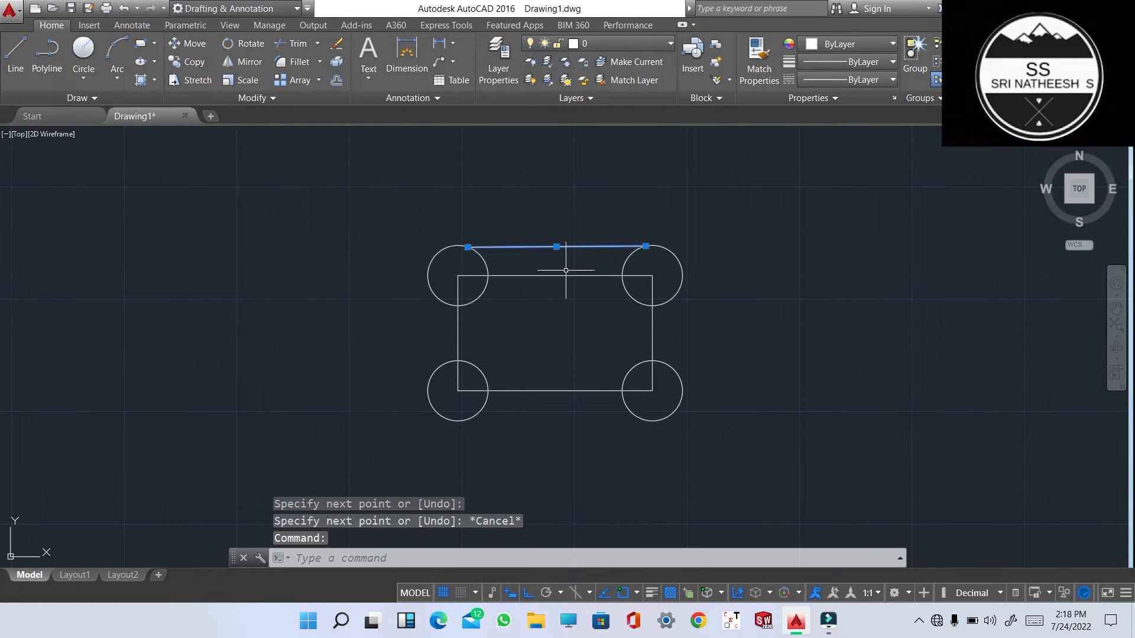
{"action": "key", "text": "Delete"}
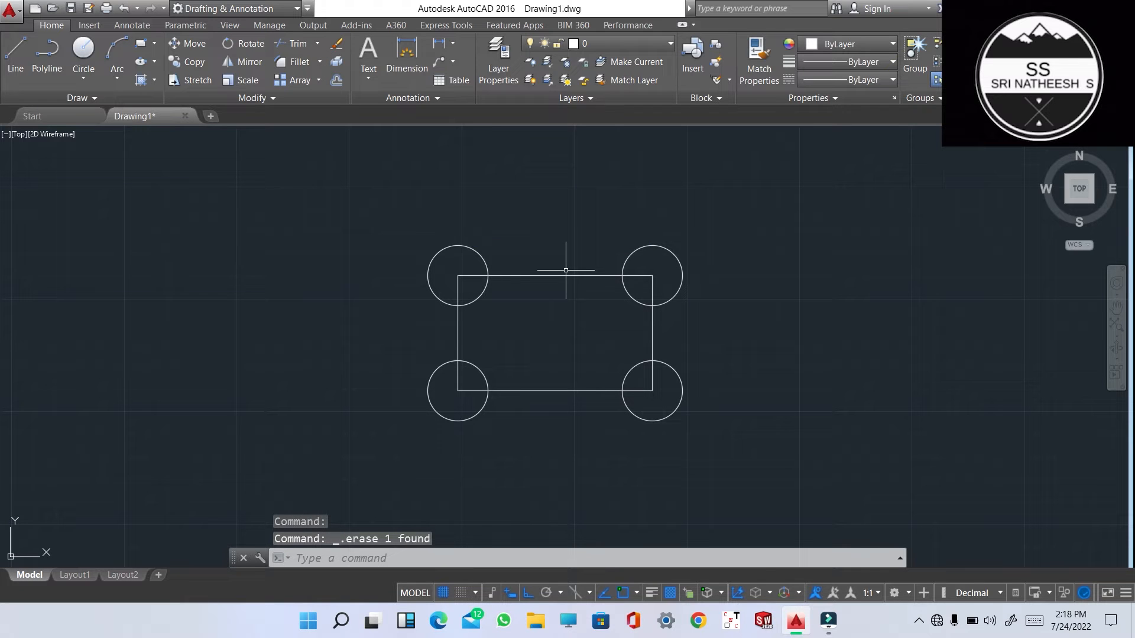
{"action": "type", "text": "ARC"}
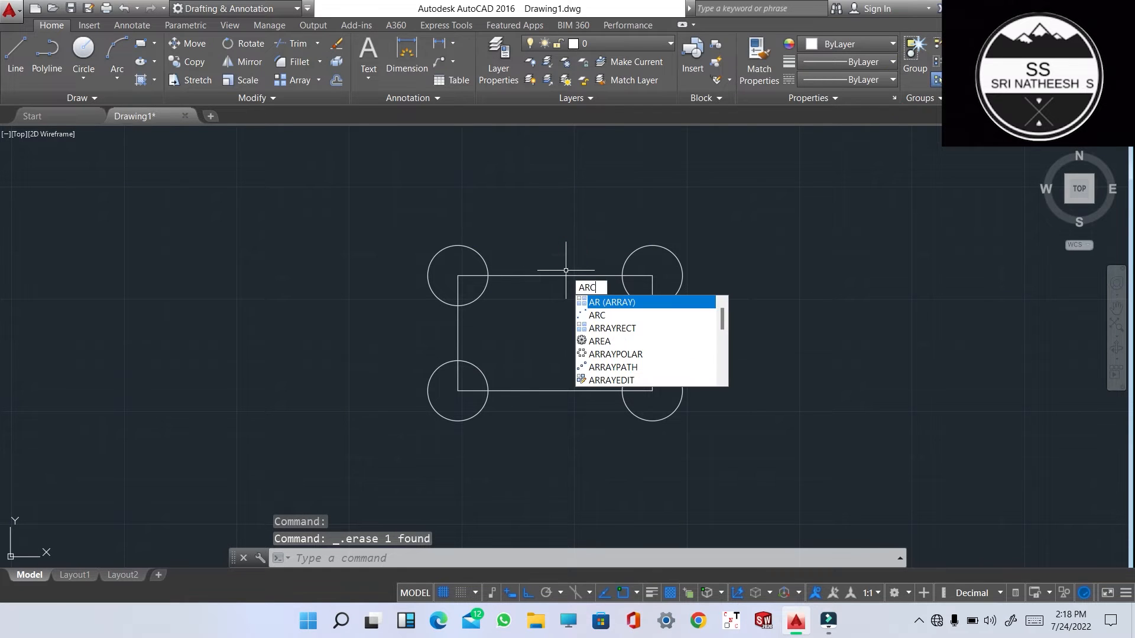
{"action": "key", "text": "Return"}
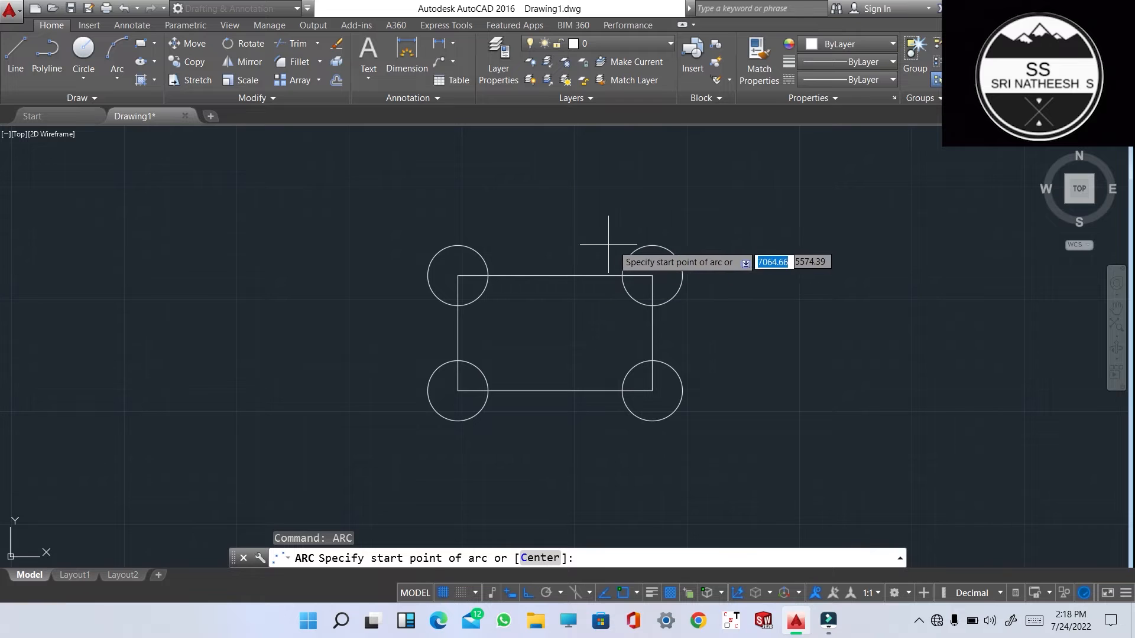
{"action": "left_click", "coordinate": [637, 248]}
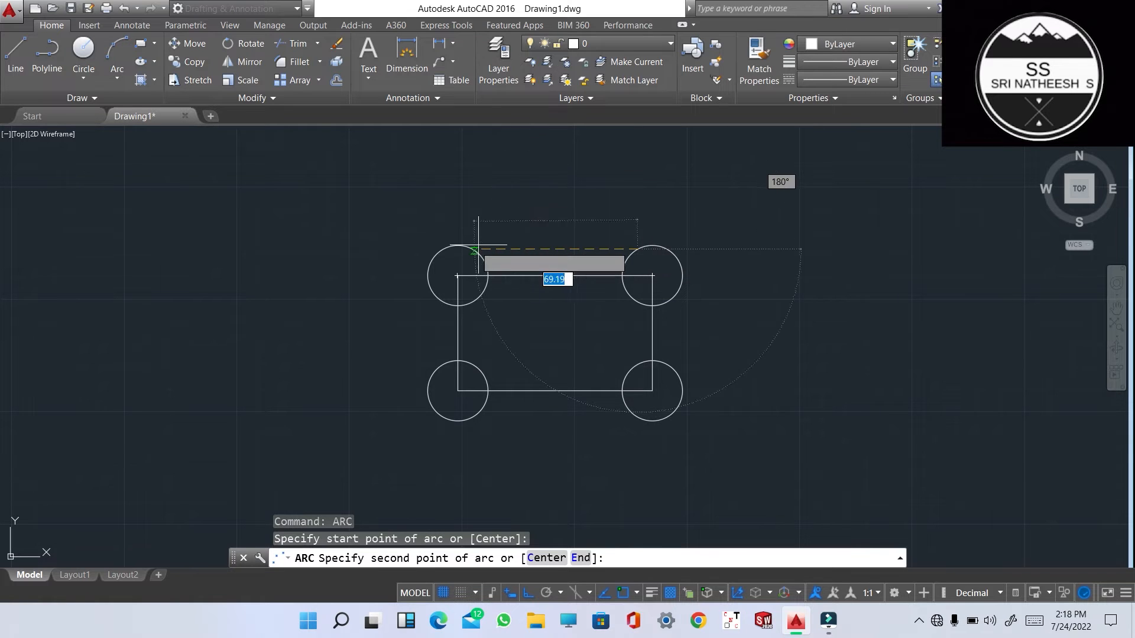
{"action": "left_click", "coordinate": [469, 251]}
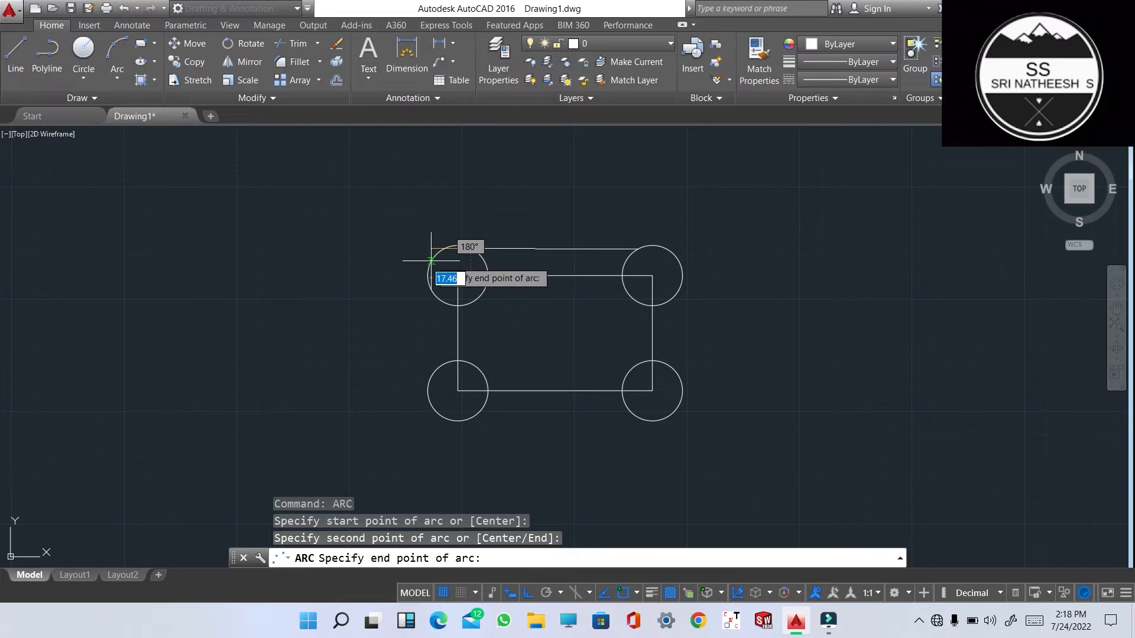
{"action": "scroll", "coordinate": [458, 274], "scroll_direction": "up", "scroll_amount": 5}
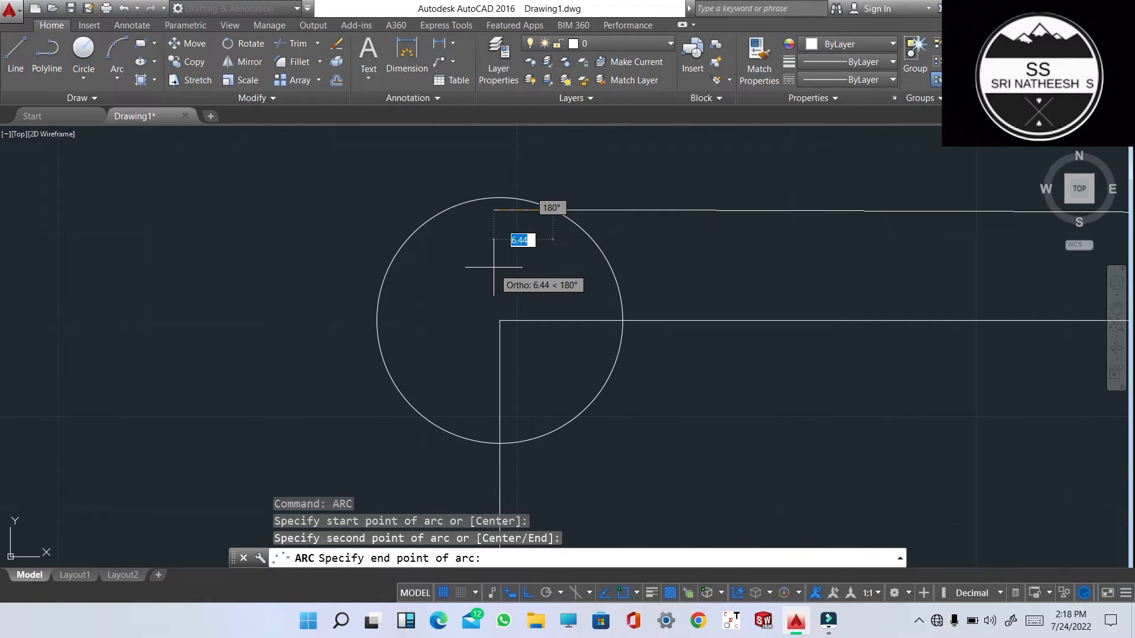
{"action": "key", "text": "Escape"}
Step: Turn the ORTHO drawing mode off
{"action": "type", "text": "ORTHO"}
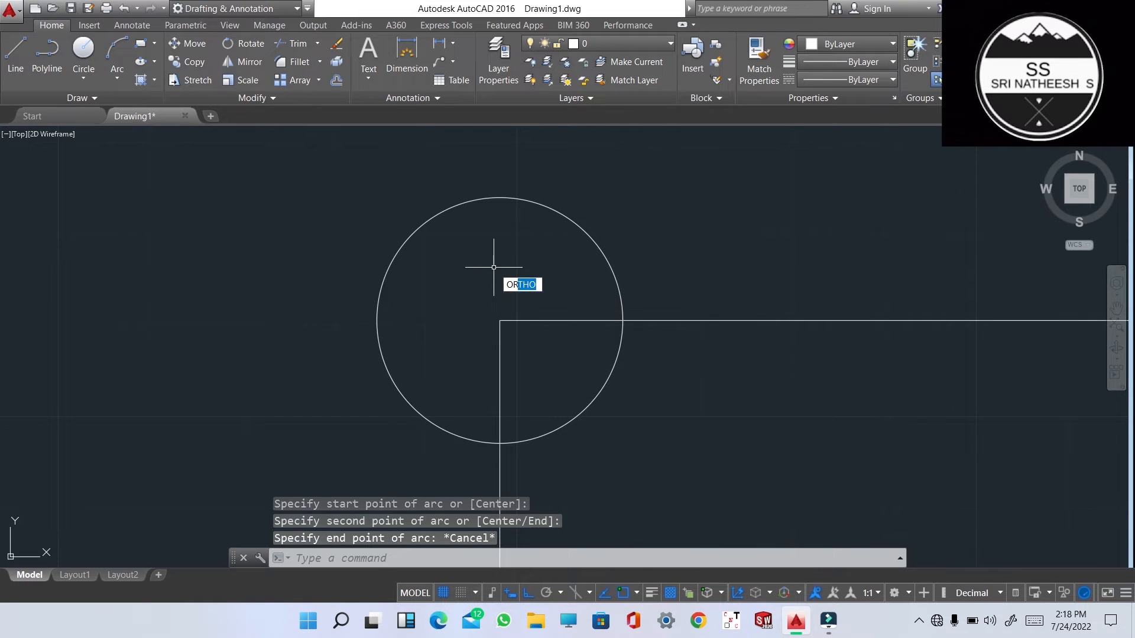
{"action": "key", "text": "Return"}
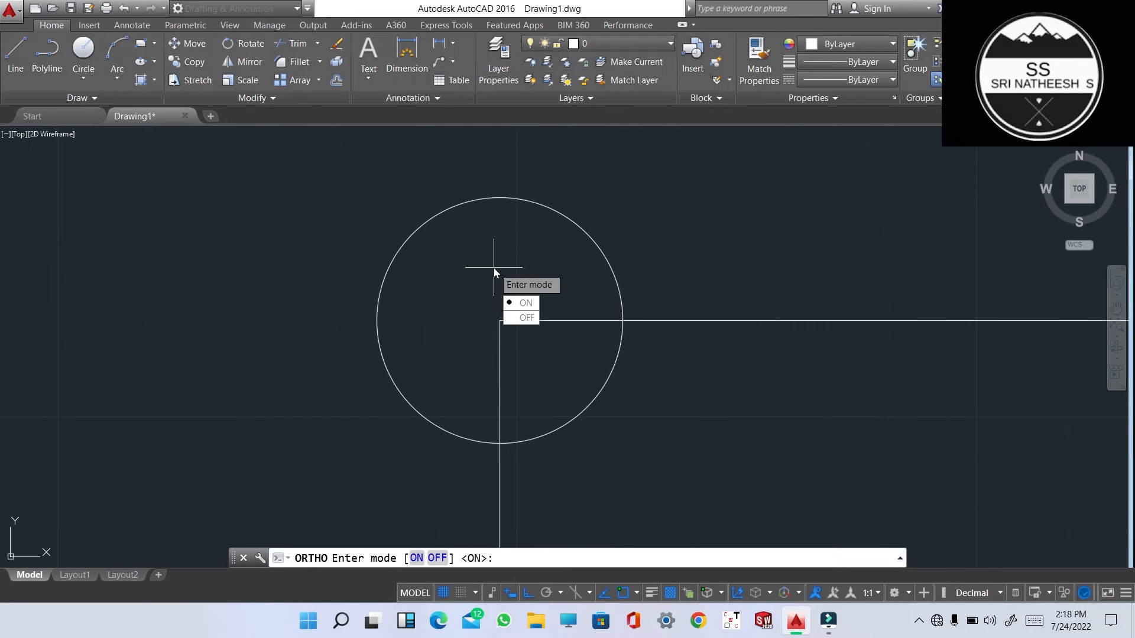
{"action": "key", "text": "Return"}
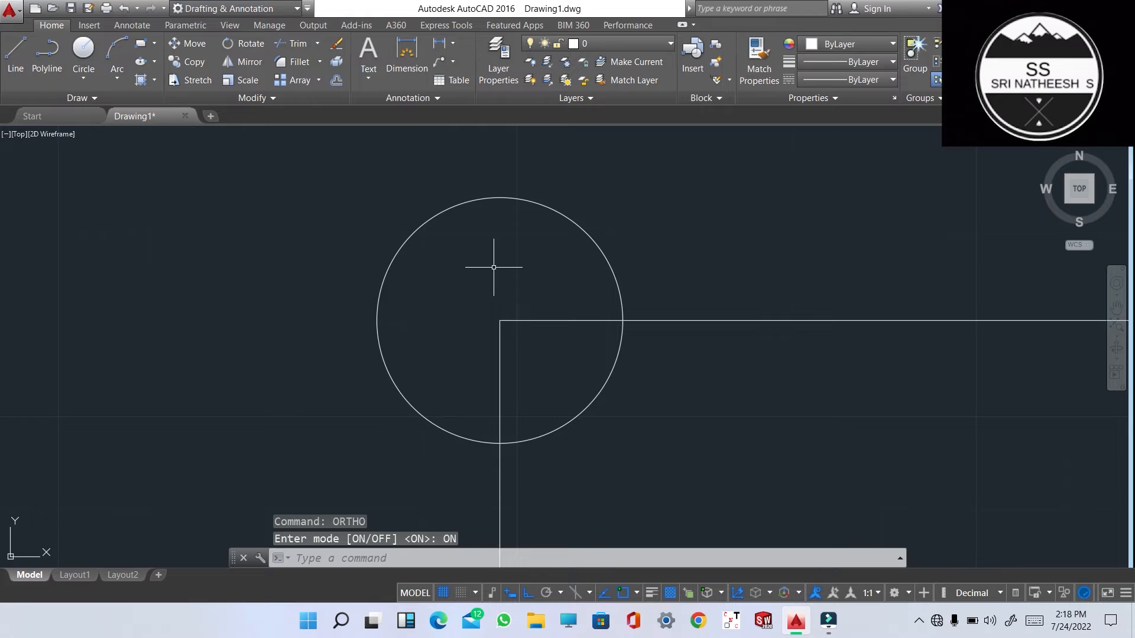
{"action": "key", "text": "Return"}
{"action": "key", "text": "Down"}
{"action": "key", "text": "Return"}
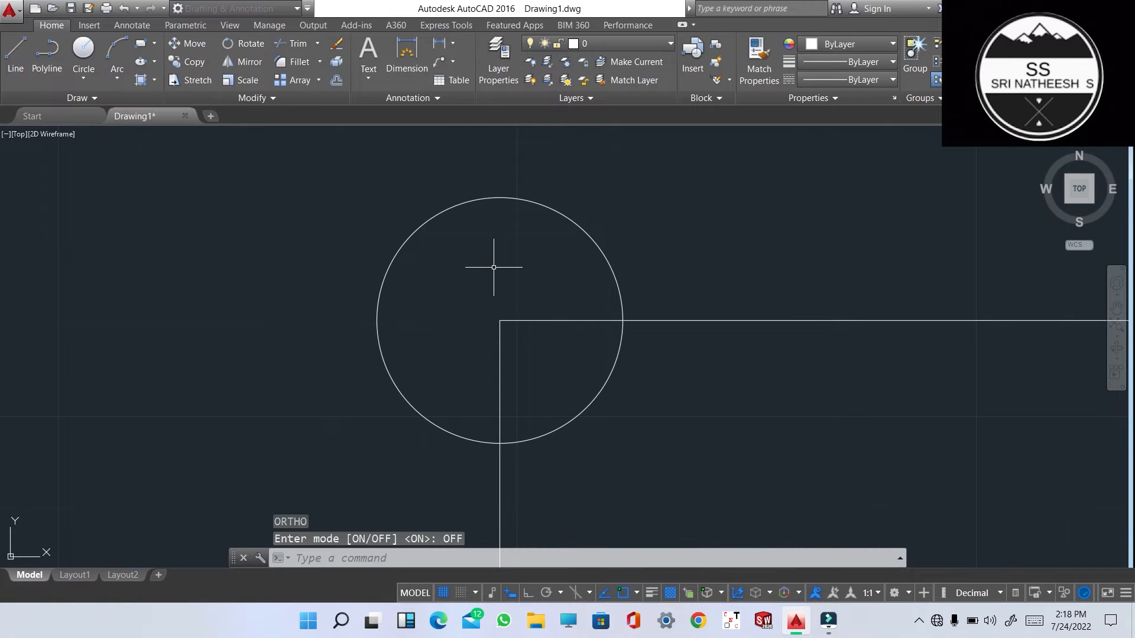
Step: Try a three-point arc from the upper-right circle through the upper-left circle, ending well to the left of the rectangle
{"action": "scroll", "coordinate": [508, 260], "scroll_direction": "down", "scroll_amount": 8}
{"action": "scroll", "coordinate": [519, 265], "scroll_direction": "up", "scroll_amount": 2}
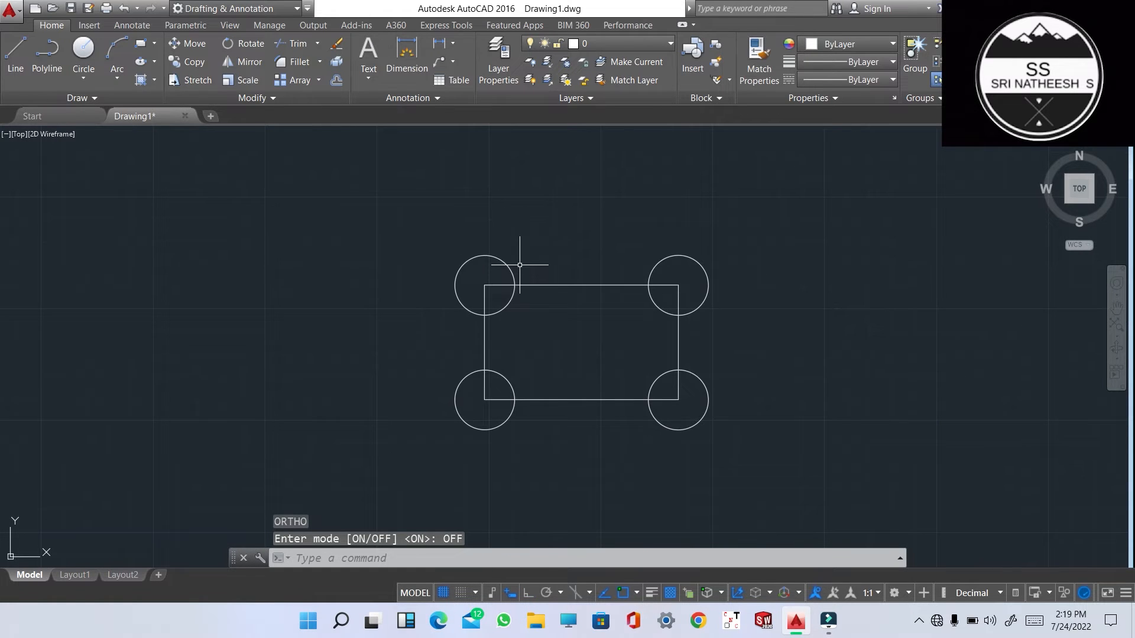
{"action": "type", "text": "ARC"}
{"action": "key", "text": "Return"}
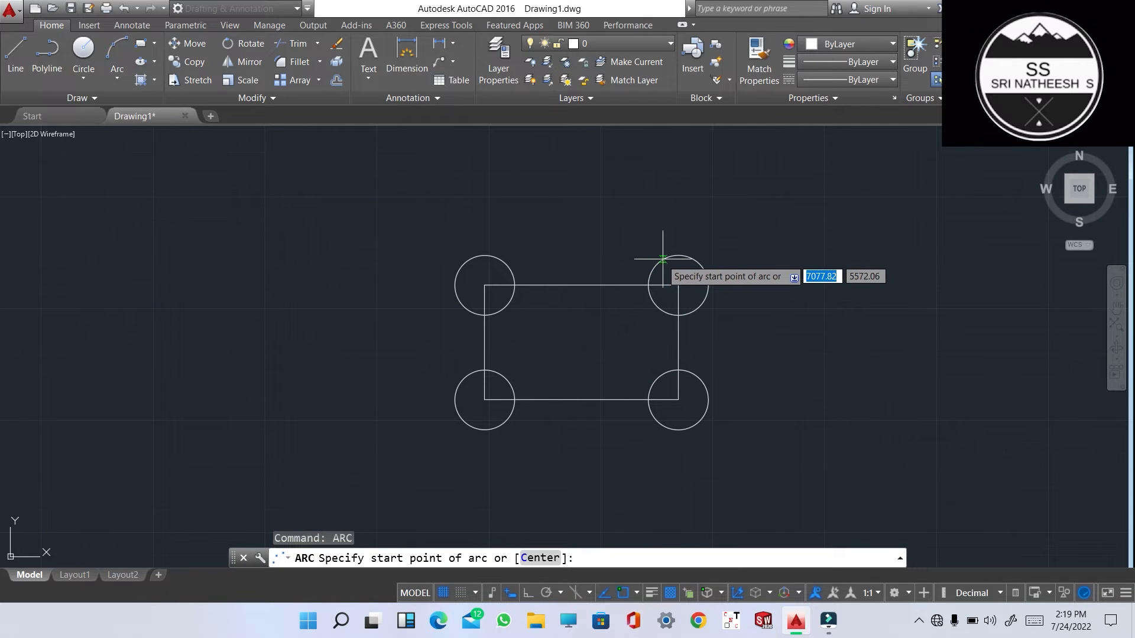
{"action": "left_click", "coordinate": [662, 258]}
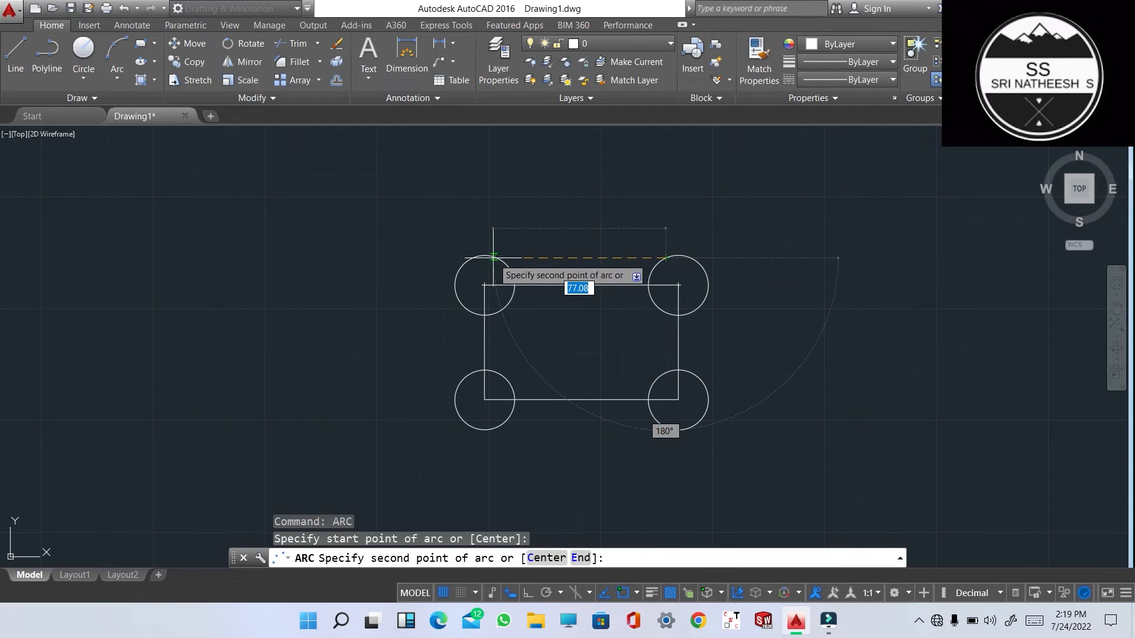
{"action": "left_click", "coordinate": [494, 256]}
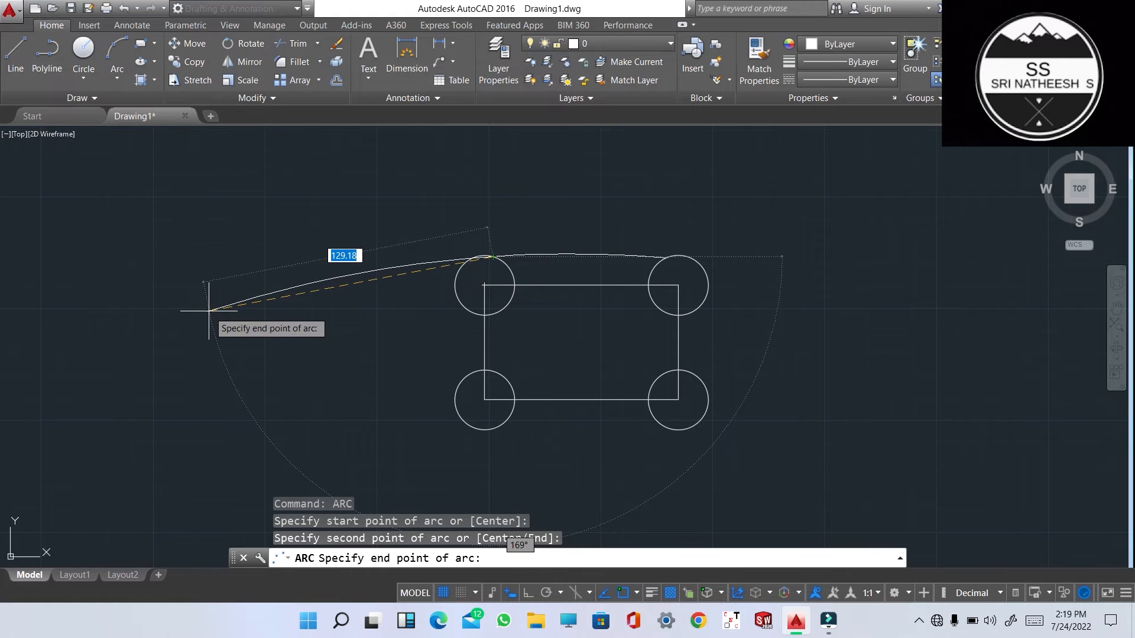
{"action": "left_click", "coordinate": [209, 311]}
{"action": "key", "text": "Escape"}
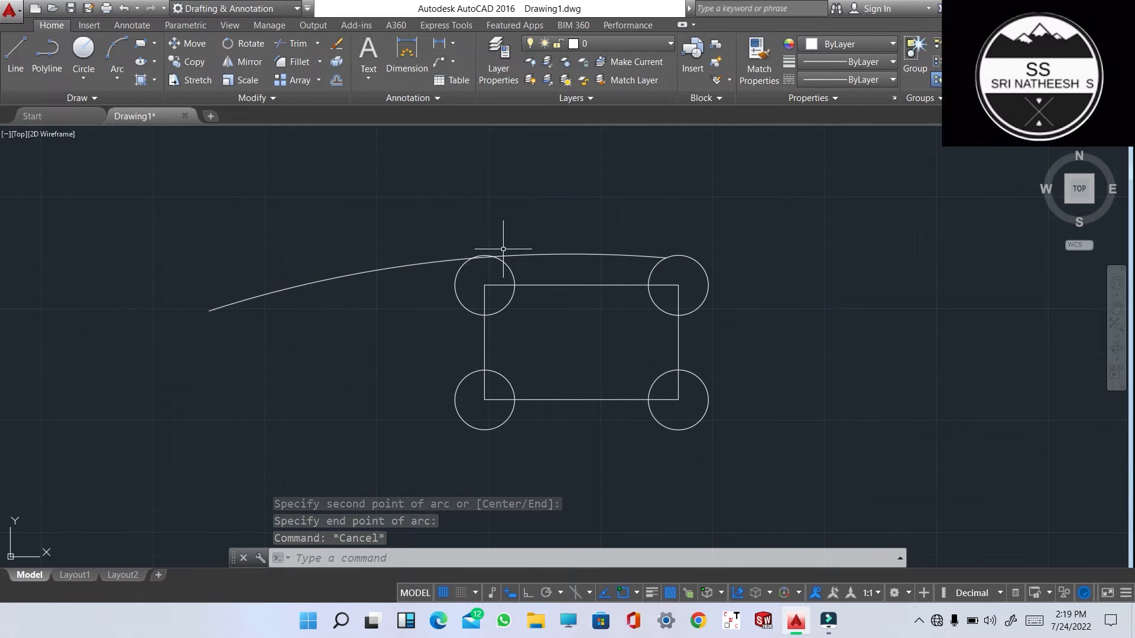
Step: Try stretching the arc's left endpoint toward the upper-left circle, and erase the arc
{"action": "scroll", "coordinate": [488, 258], "scroll_direction": "up", "scroll_amount": 8}
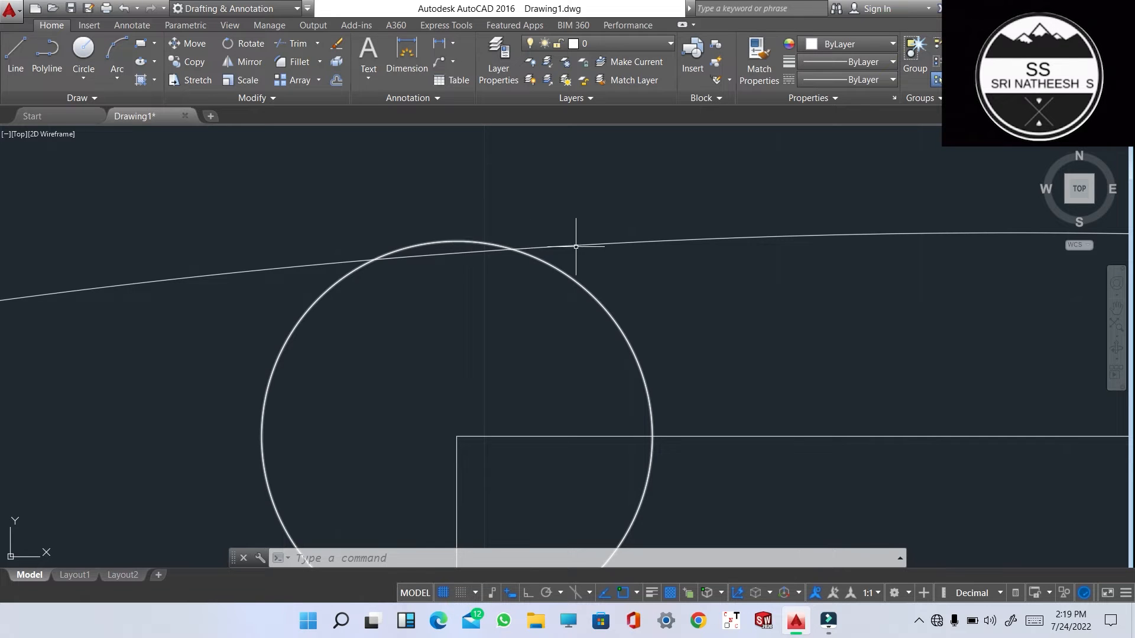
{"action": "left_click", "coordinate": [603, 241]}
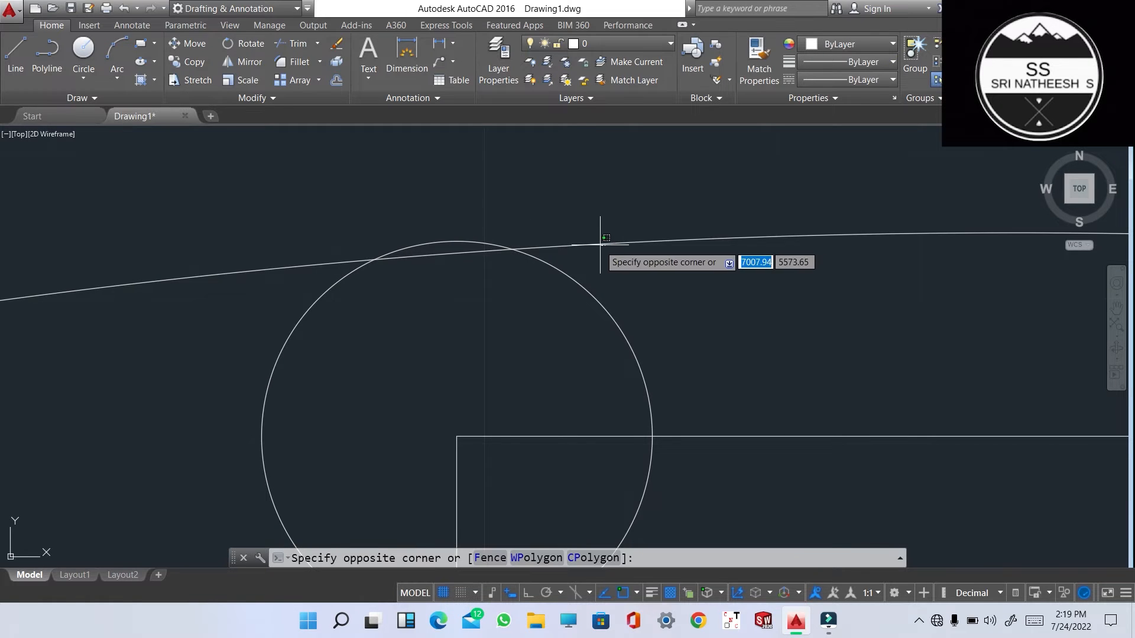
{"action": "left_click", "coordinate": [600, 238]}
{"action": "scroll", "coordinate": [591, 247], "scroll_direction": "down", "scroll_amount": 8}
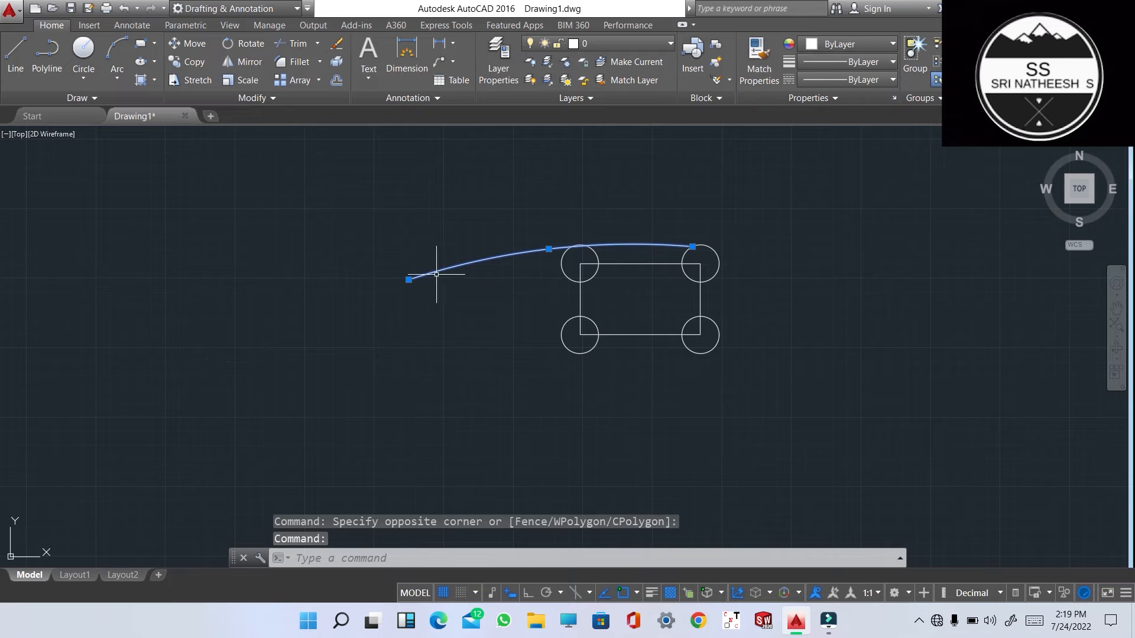
{"action": "left_click", "coordinate": [408, 279]}
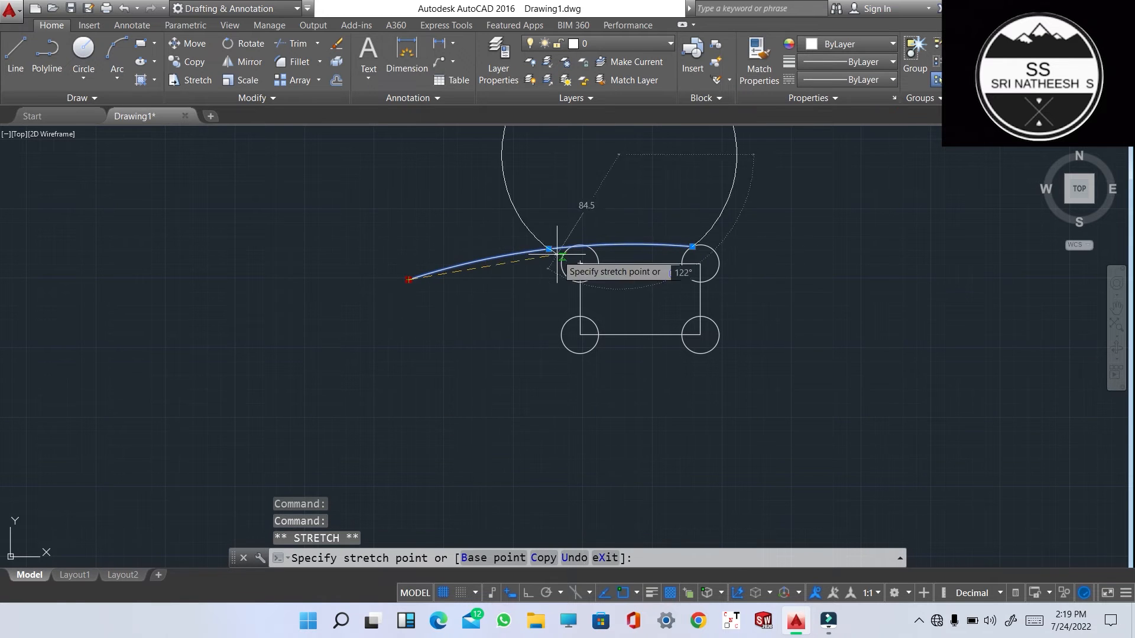
{"action": "key", "text": "Escape"}
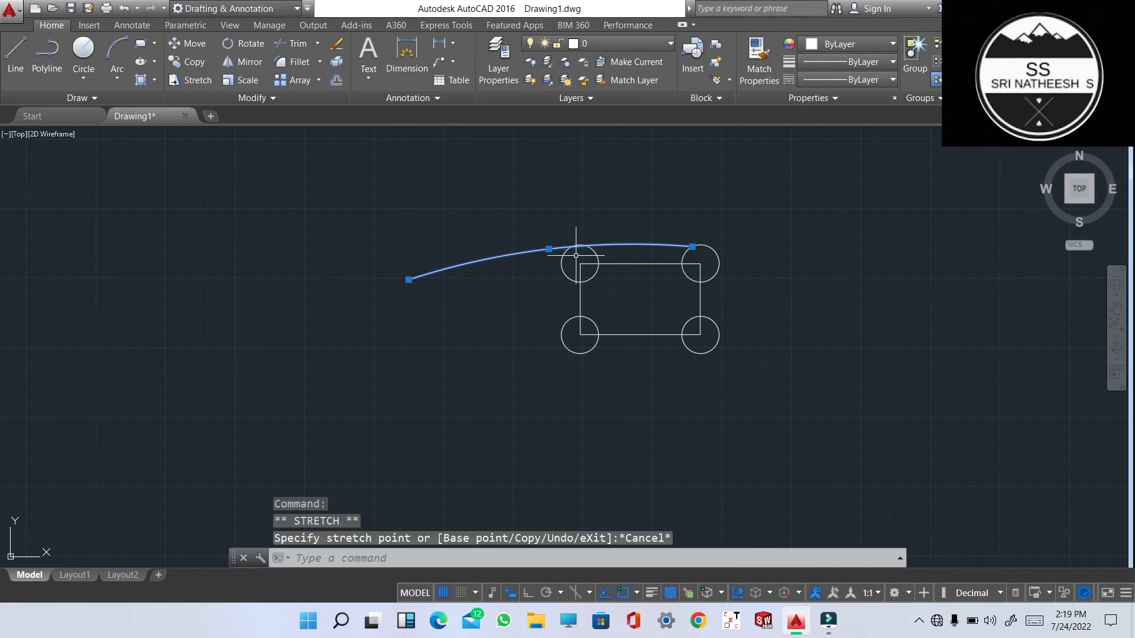
{"action": "key", "text": "Delete"}
Step: Draw a line from the top quadrant of the upper-right circle to the top quadrant of the upper-left circle
{"action": "type", "text": "l"}
{"action": "key", "text": "Return"}
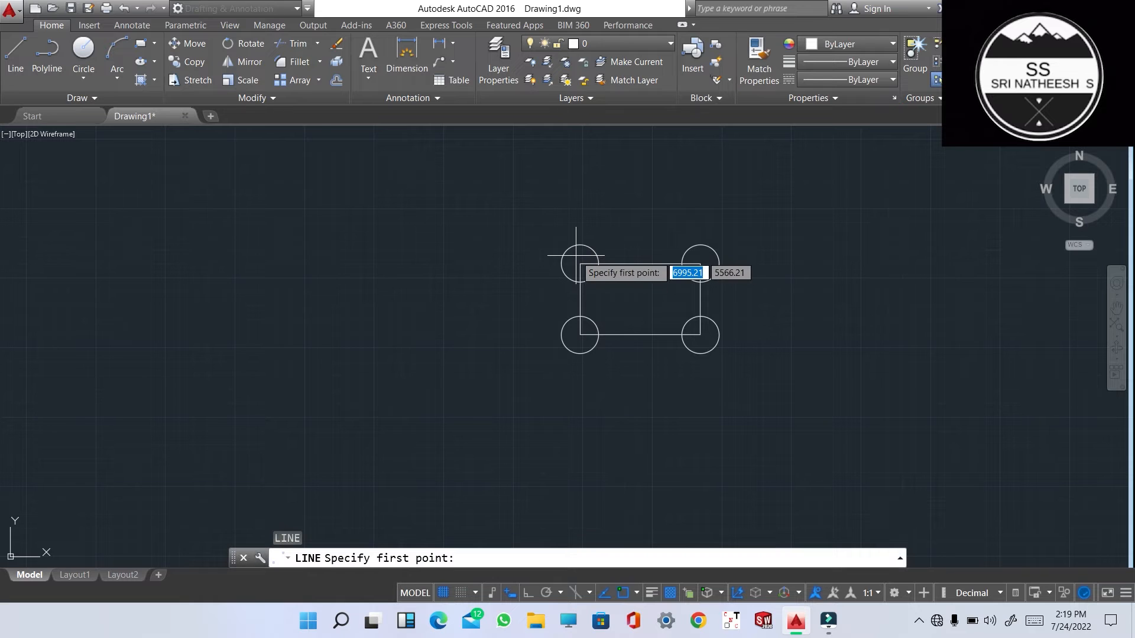
{"action": "left_click", "coordinate": [701, 245]}
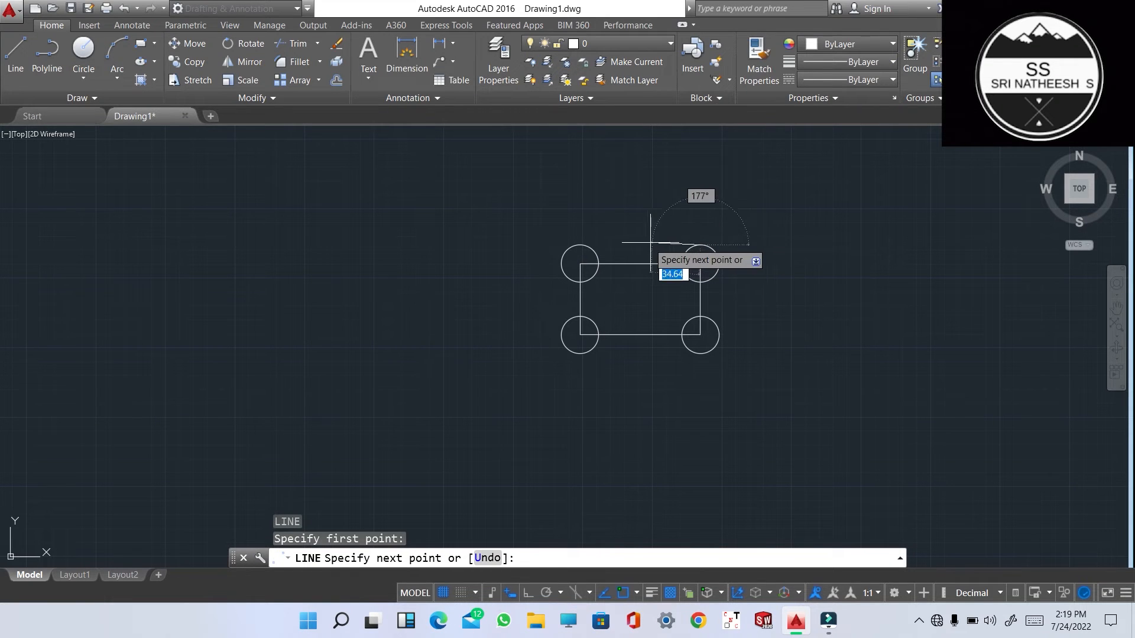
{"action": "left_click", "coordinate": [580, 244]}
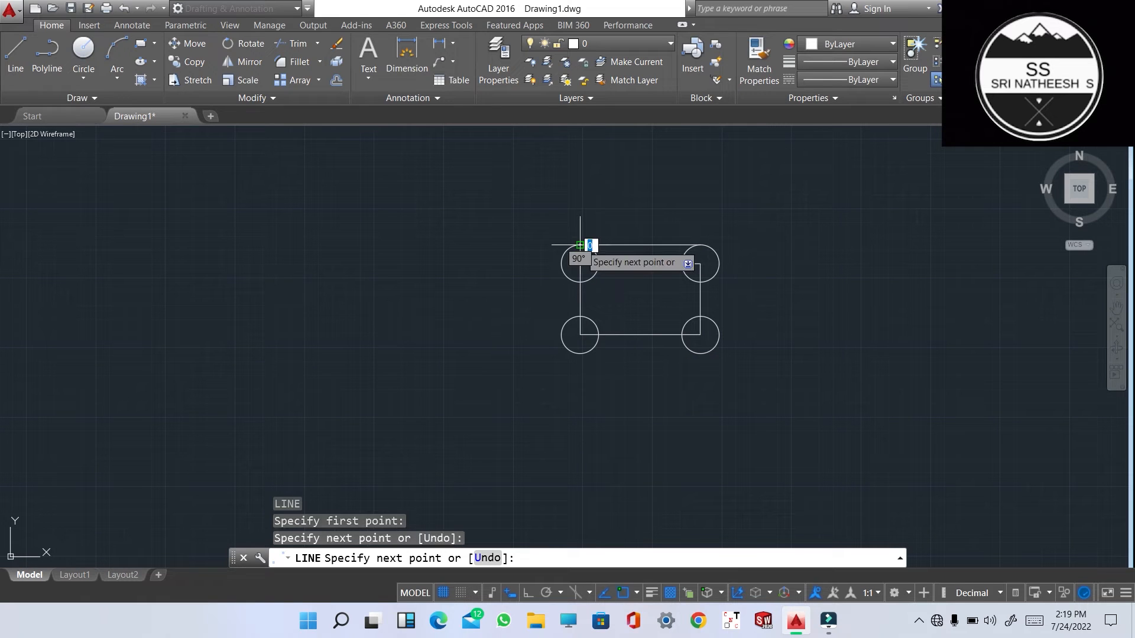
{"action": "key", "text": "Escape"}
Step: Draw a vertical line joining the right quadrants of the upper-right and lower-right circles
{"action": "type", "text": "l"}
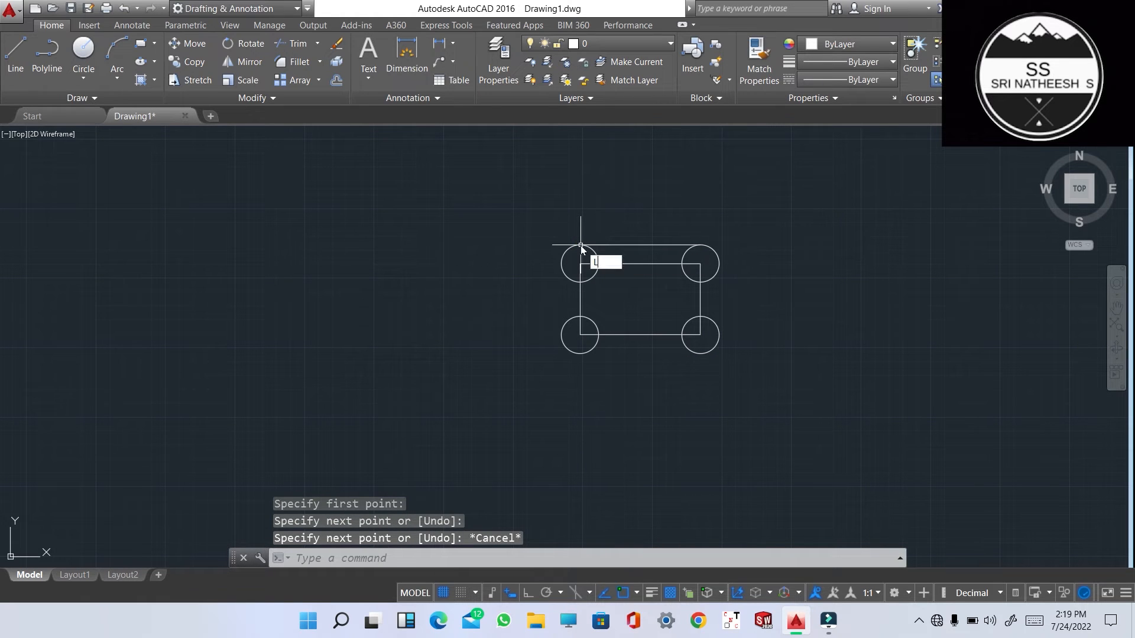
{"action": "key", "text": "Return"}
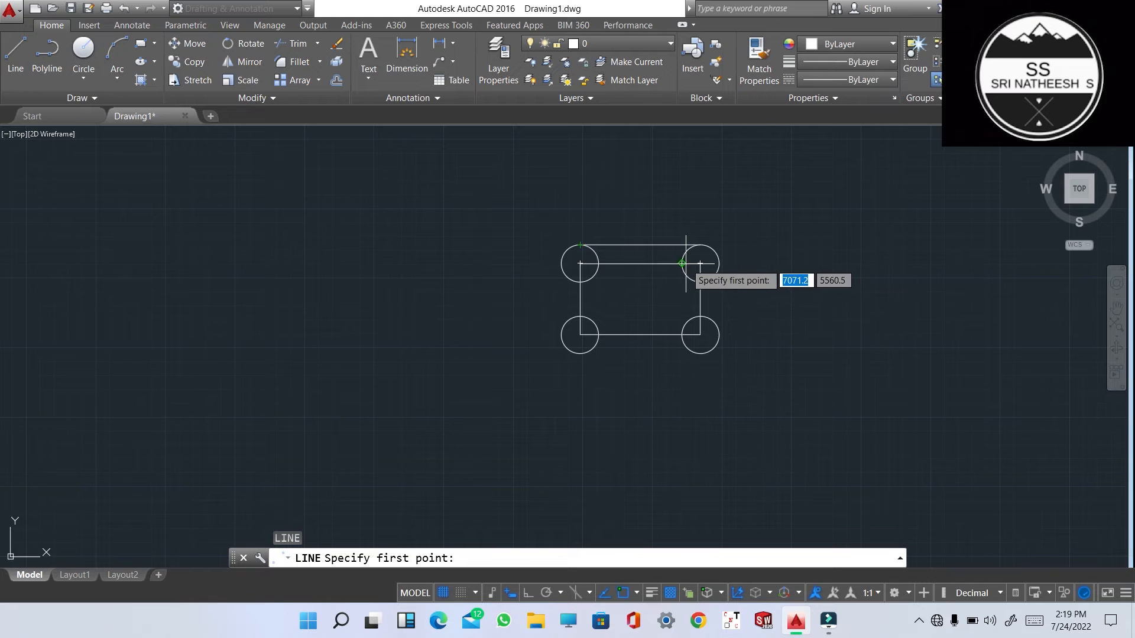
{"action": "left_click", "coordinate": [719, 264]}
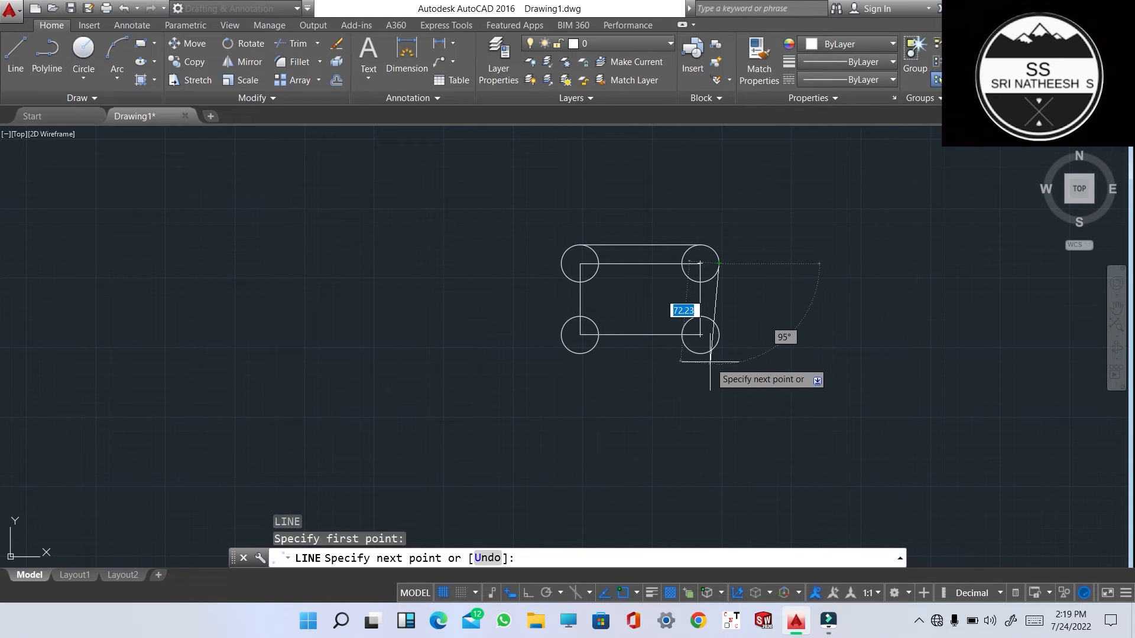
{"action": "left_click", "coordinate": [719, 334]}
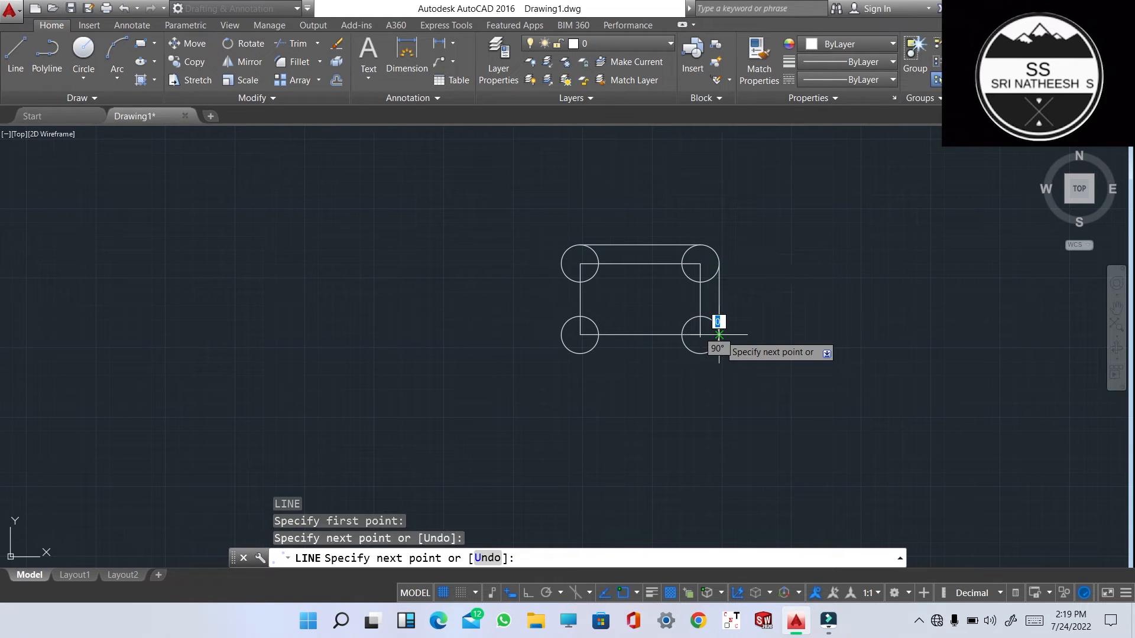
{"action": "key", "text": "Escape"}
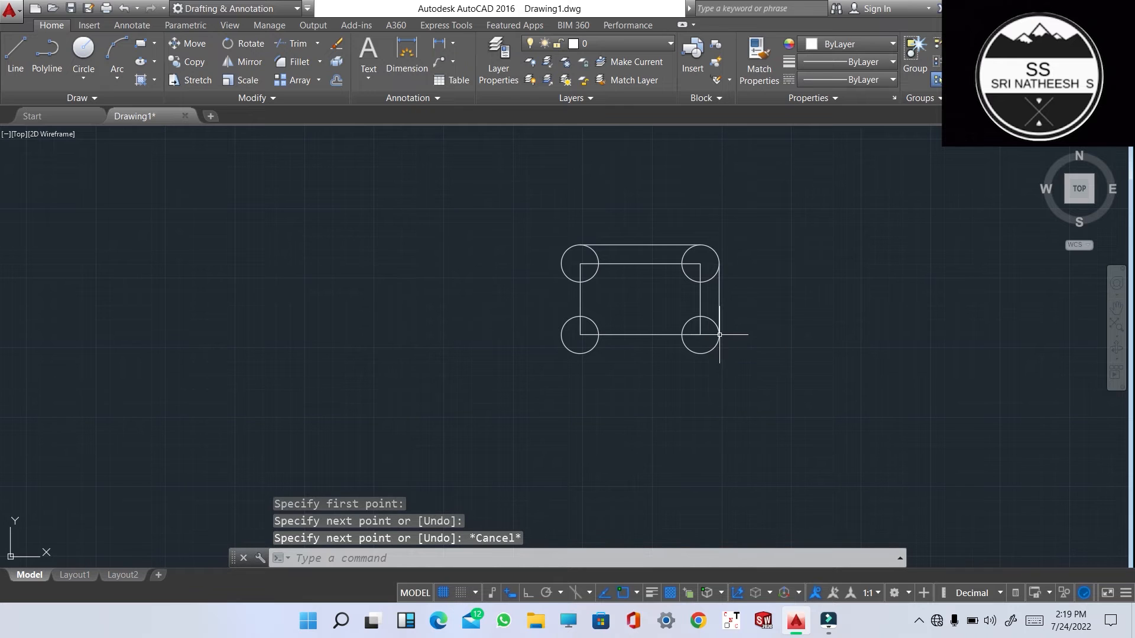
Step: Draw a horizontal line joining the bottom quadrants of the lower-right and lower-left circles
{"action": "type", "text": "l"}
{"action": "key", "text": "Return"}
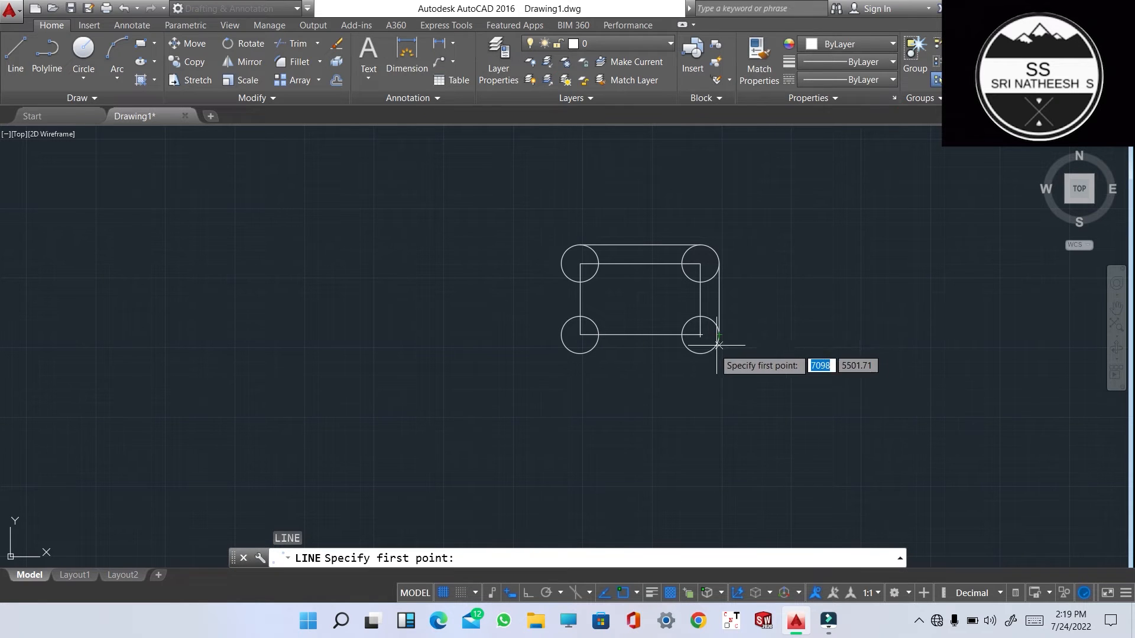
{"action": "left_click", "coordinate": [700, 353]}
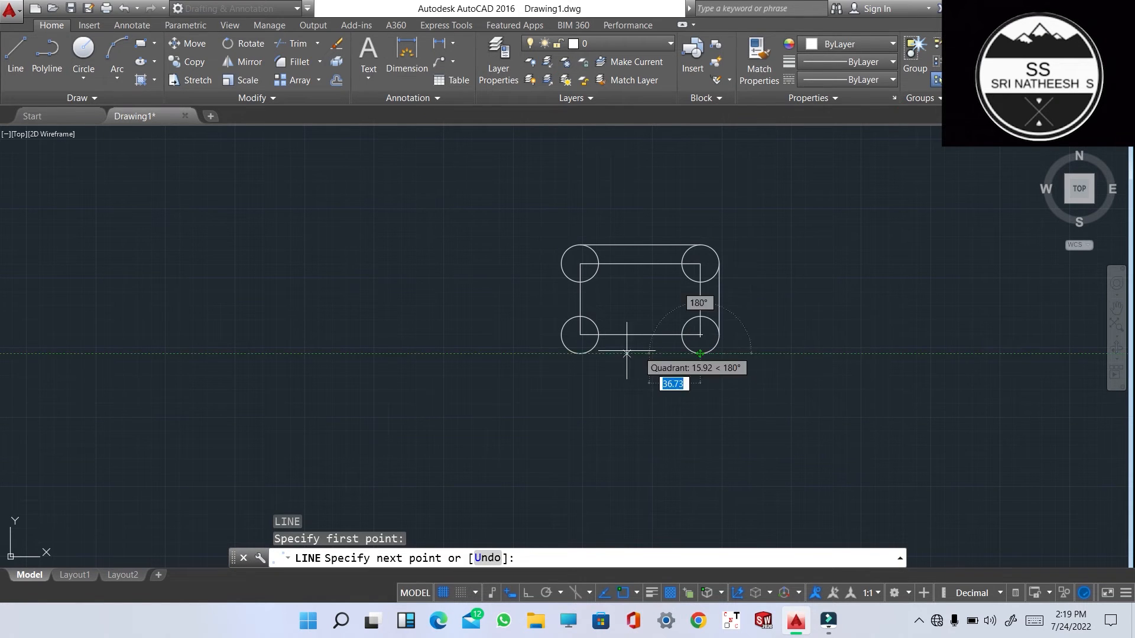
{"action": "left_click", "coordinate": [579, 354]}
{"action": "key", "text": "Escape"}
Step: Draw a vertical line joining the left quadrants of the lower-left and upper-left circles
{"action": "type", "text": "l"}
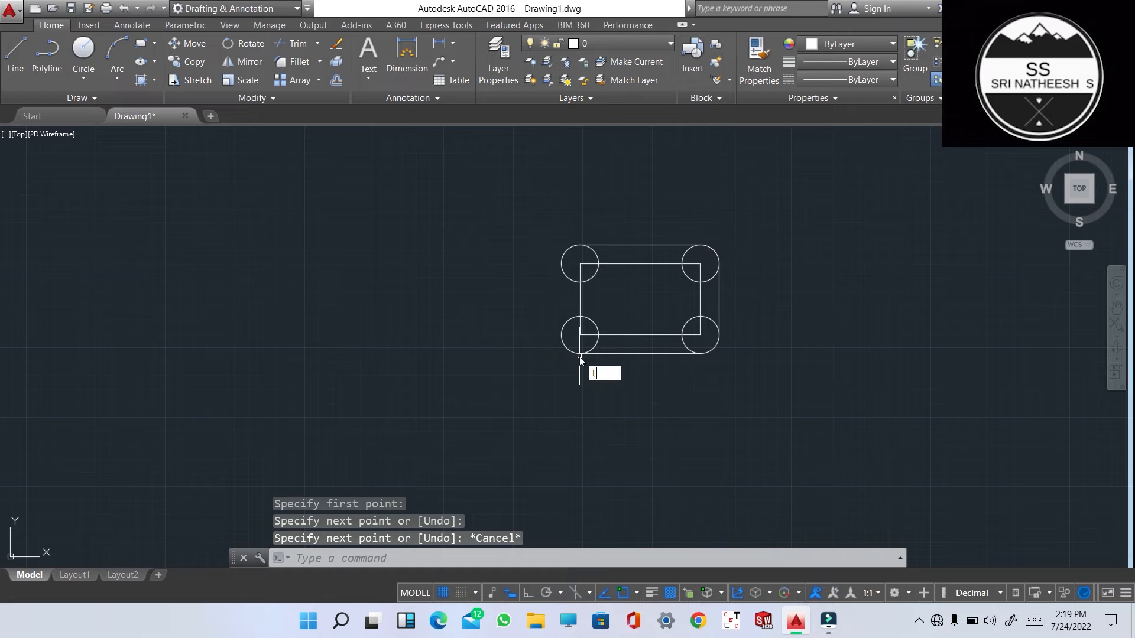
{"action": "key", "text": "Return"}
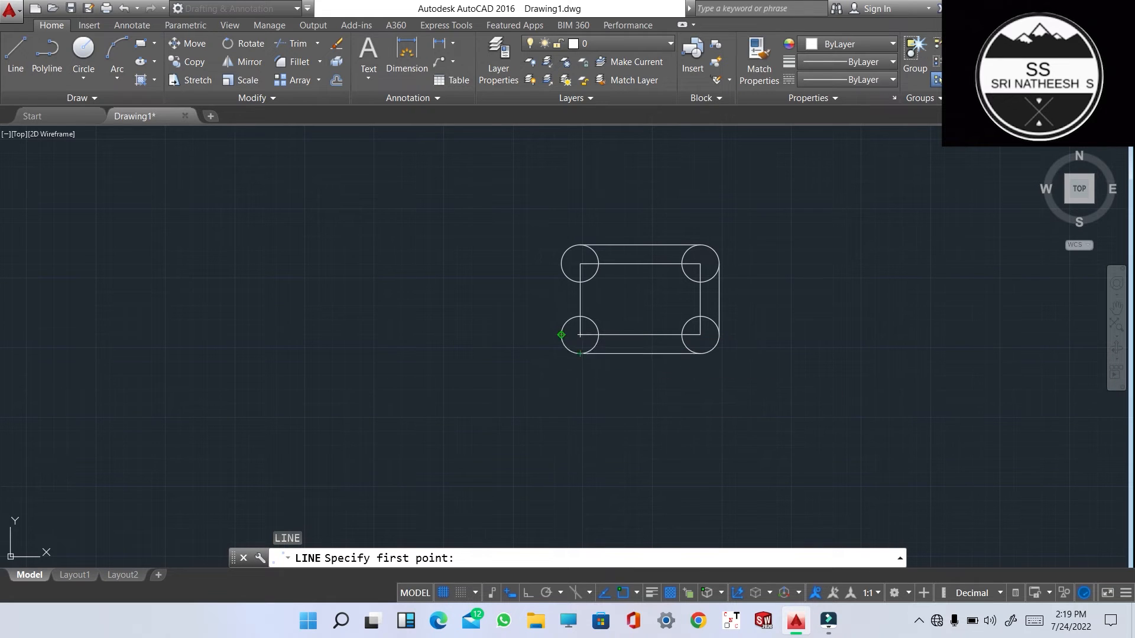
{"action": "left_click", "coordinate": [561, 335]}
{"action": "left_click", "coordinate": [561, 263]}
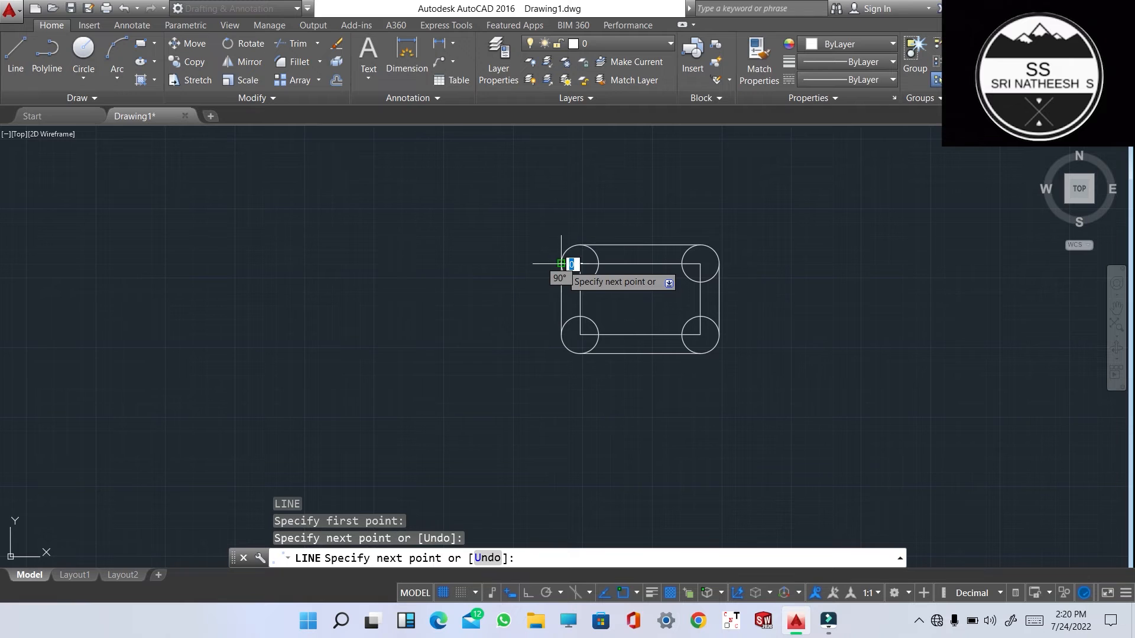
{"action": "key", "text": "Escape"}
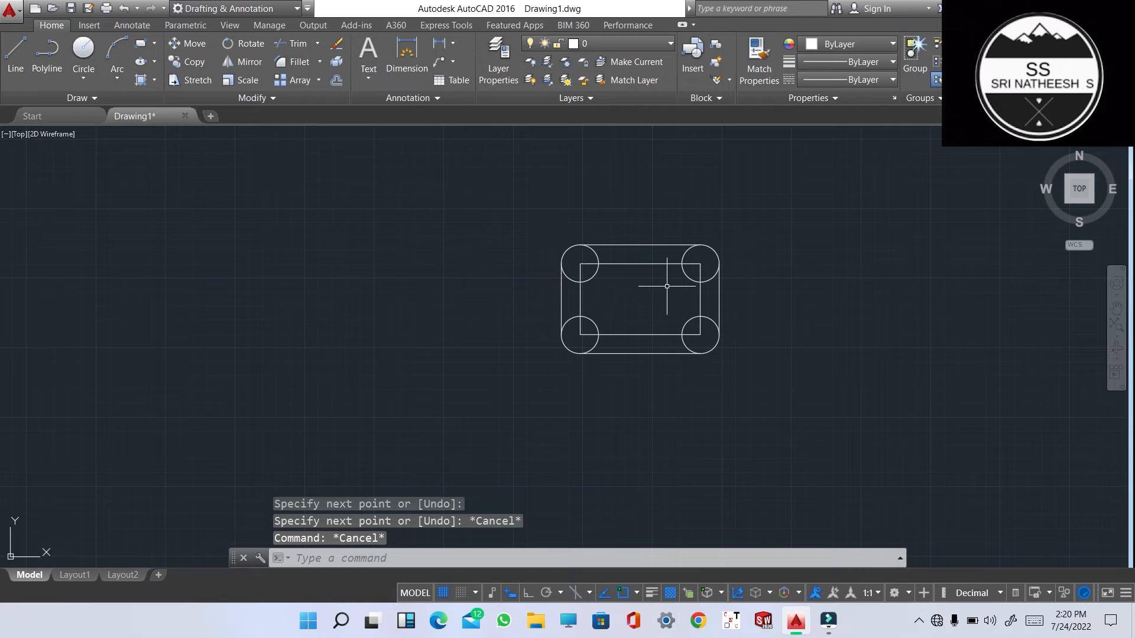
{"action": "scroll", "coordinate": [667, 286], "scroll_direction": "up", "scroll_amount": 2}
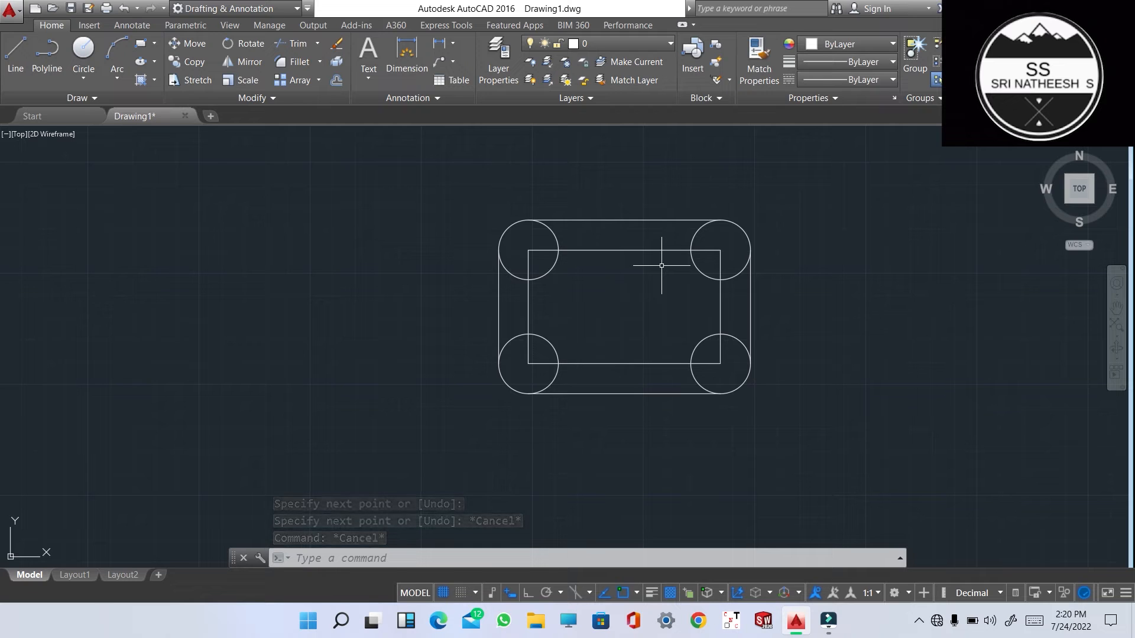
{"action": "type", "text": "TR"}
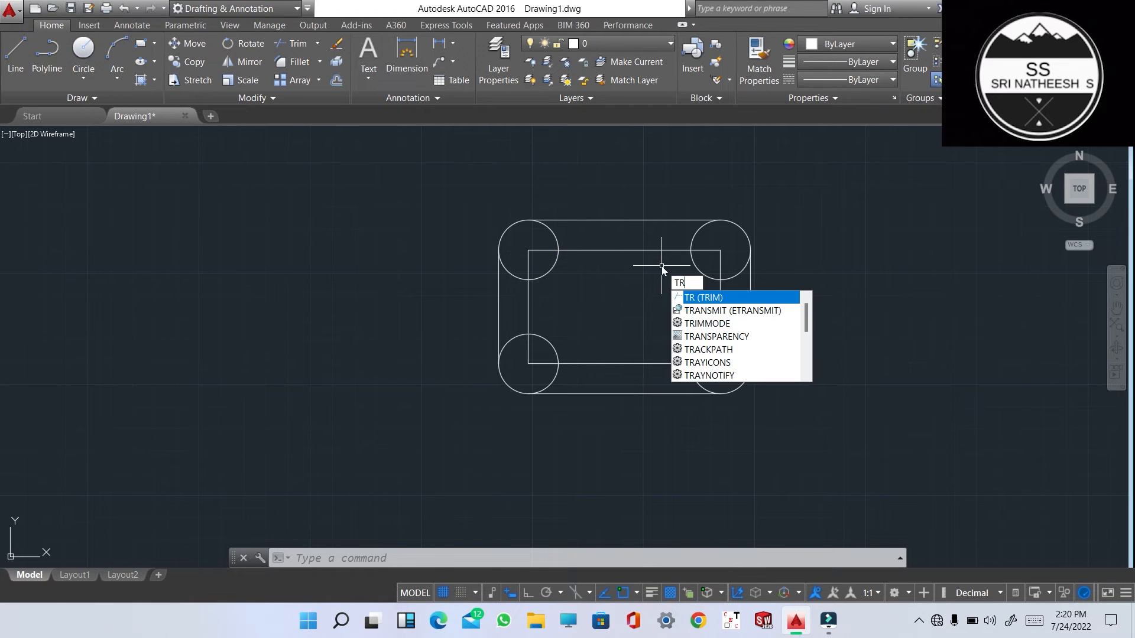
{"action": "key", "text": "Escape"}
{"action": "key", "text": "Escape"}
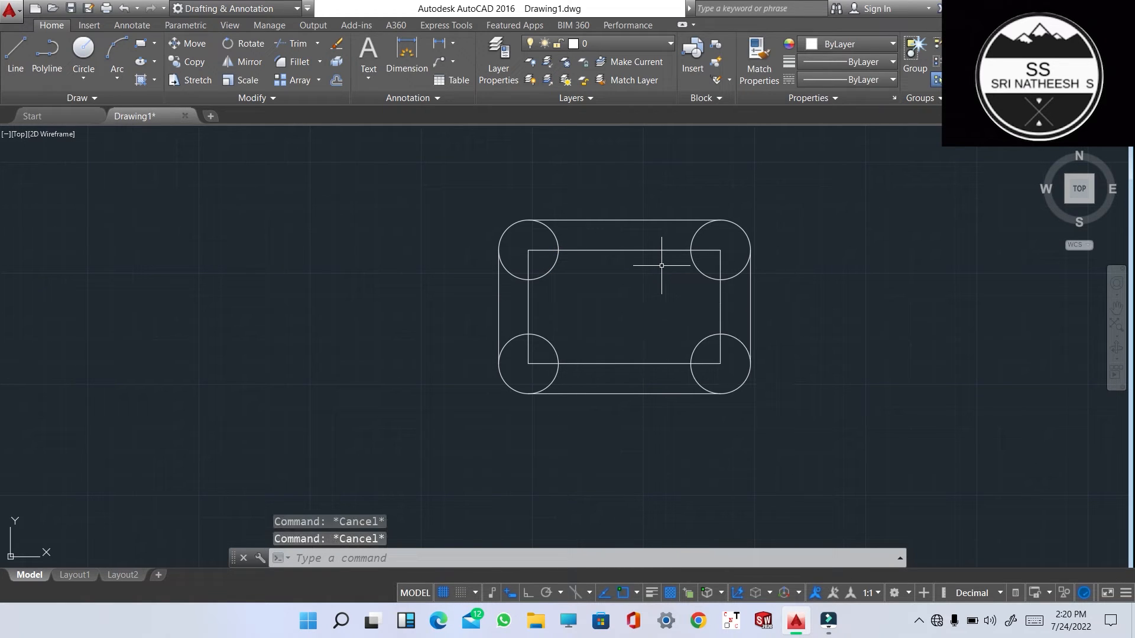
{"action": "type", "text": "l"}
{"action": "key", "text": "Return"}
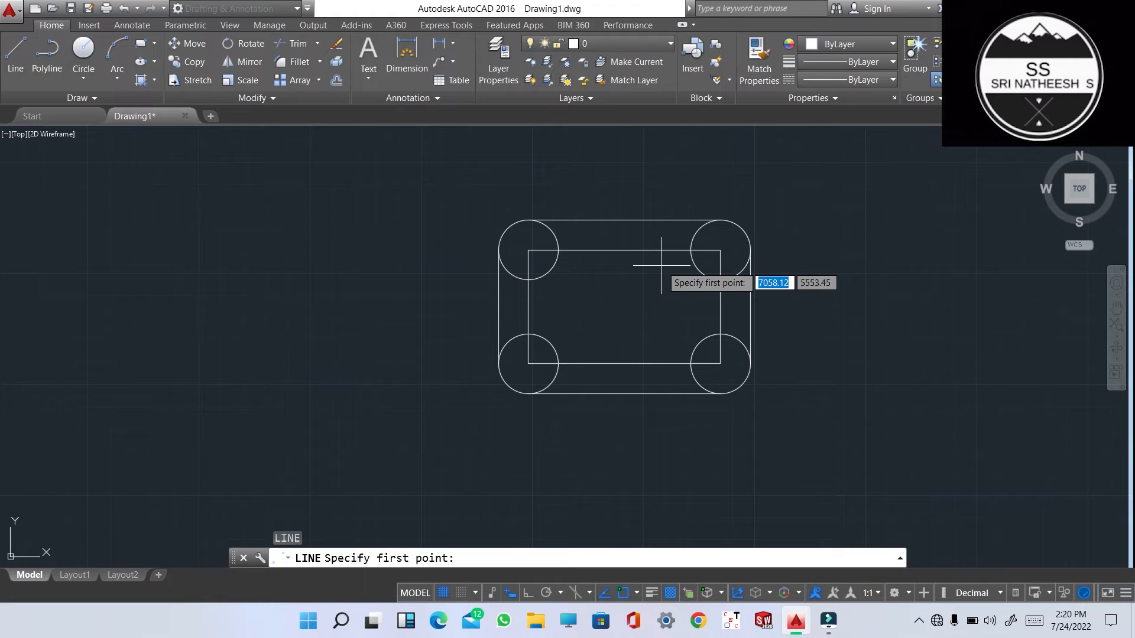
{"action": "left_click", "coordinate": [528, 249]}
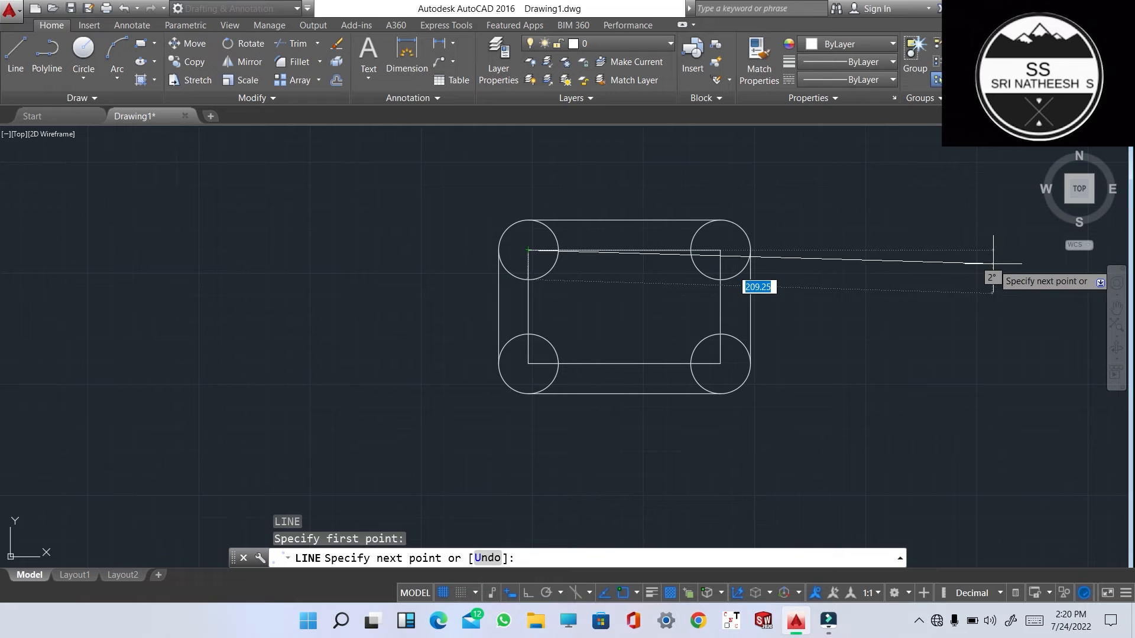
{"action": "key", "text": "Escape"}
Step: Turn Ortho mode on
{"action": "type", "text": "or"}
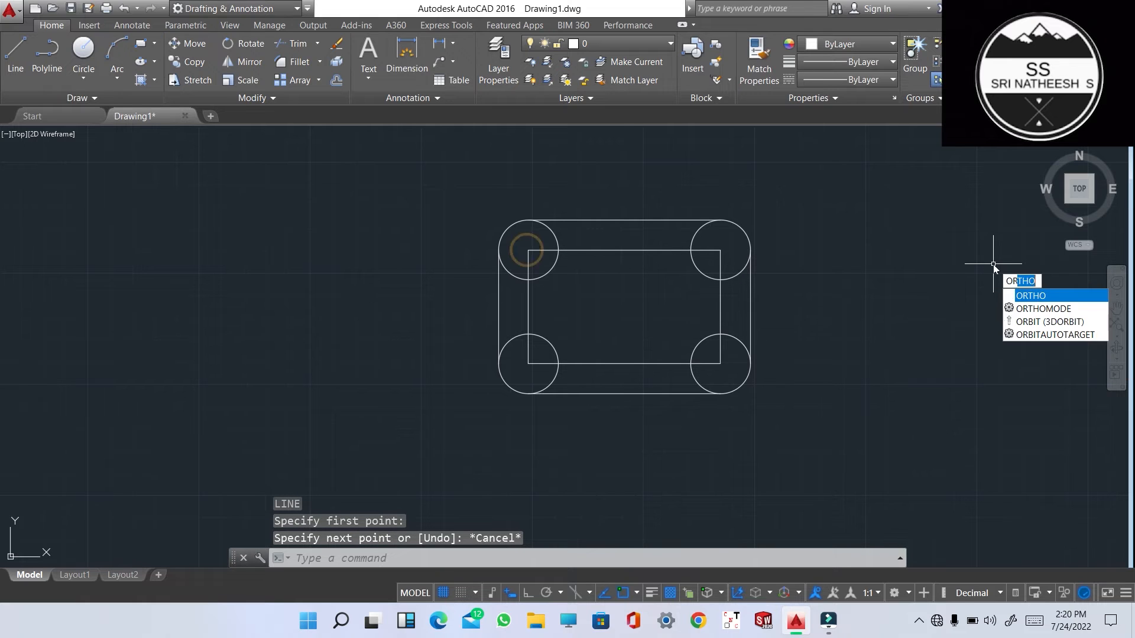
{"action": "key", "text": "Return"}
{"action": "type", "text": "on"}
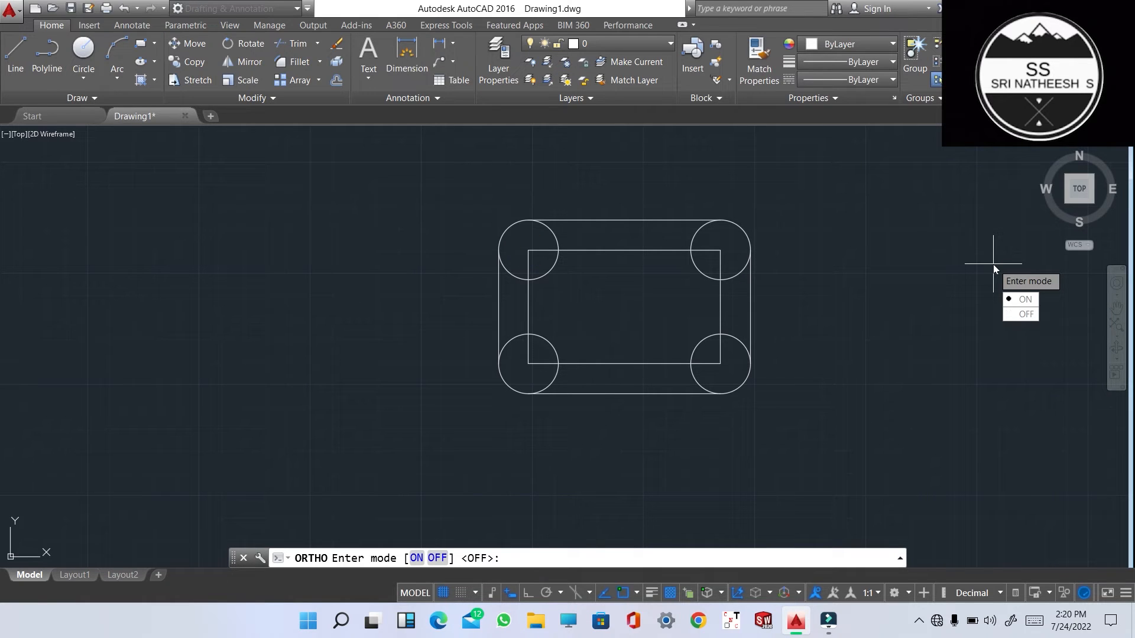
{"action": "key", "text": "Return"}
Step: Draw a 31.3 mm horizontal line from the inner rectangle's upper-left corner along its top edge
{"action": "type", "text": "l"}
{"action": "key", "text": "Return"}
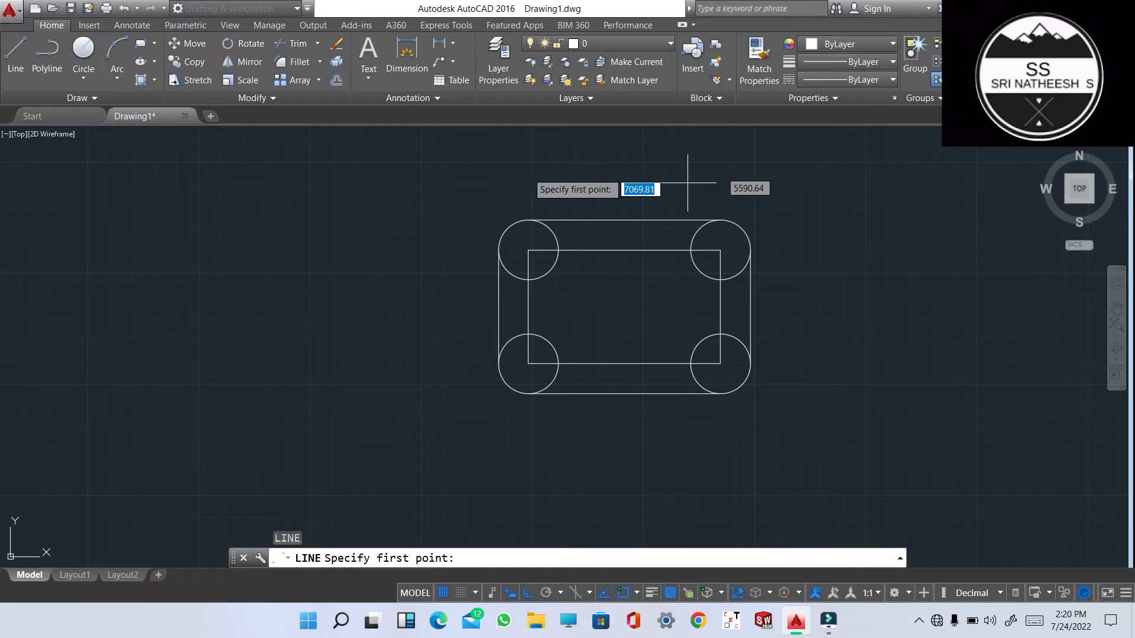
{"action": "left_click", "coordinate": [528, 250]}
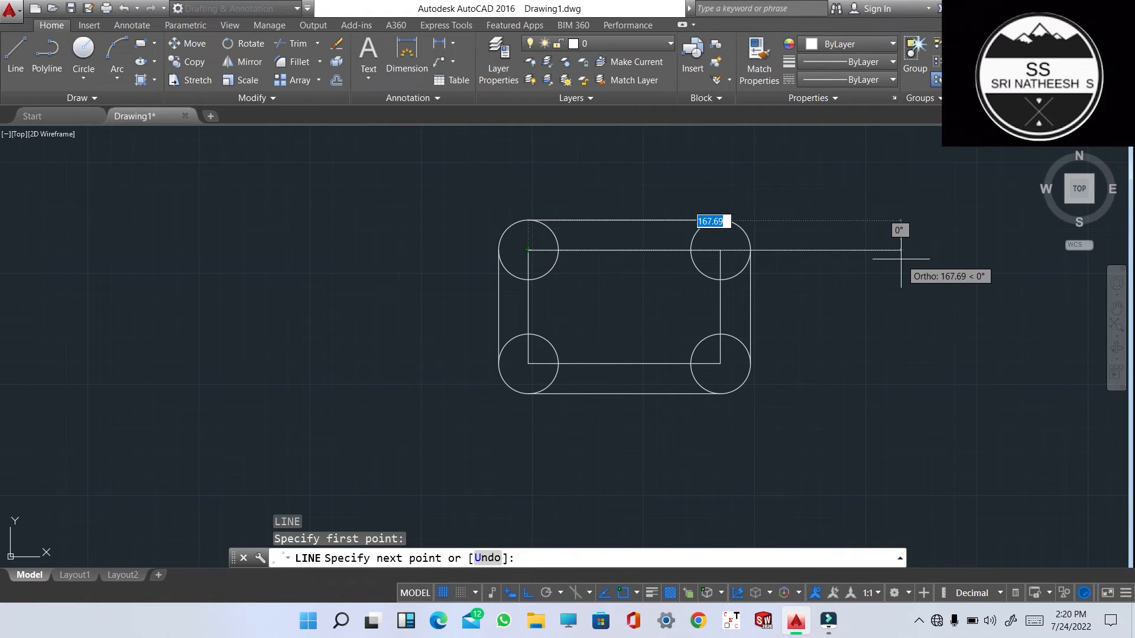
{"action": "type", "text": "31."}
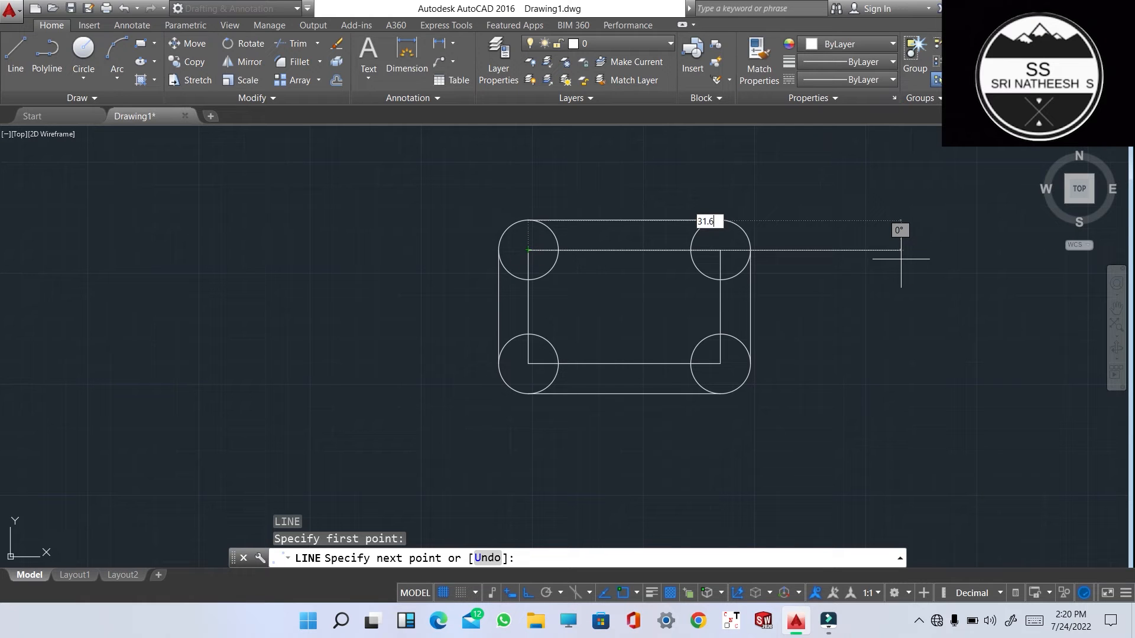
{"action": "type", "text": "3"}
{"action": "key", "text": "Return"}
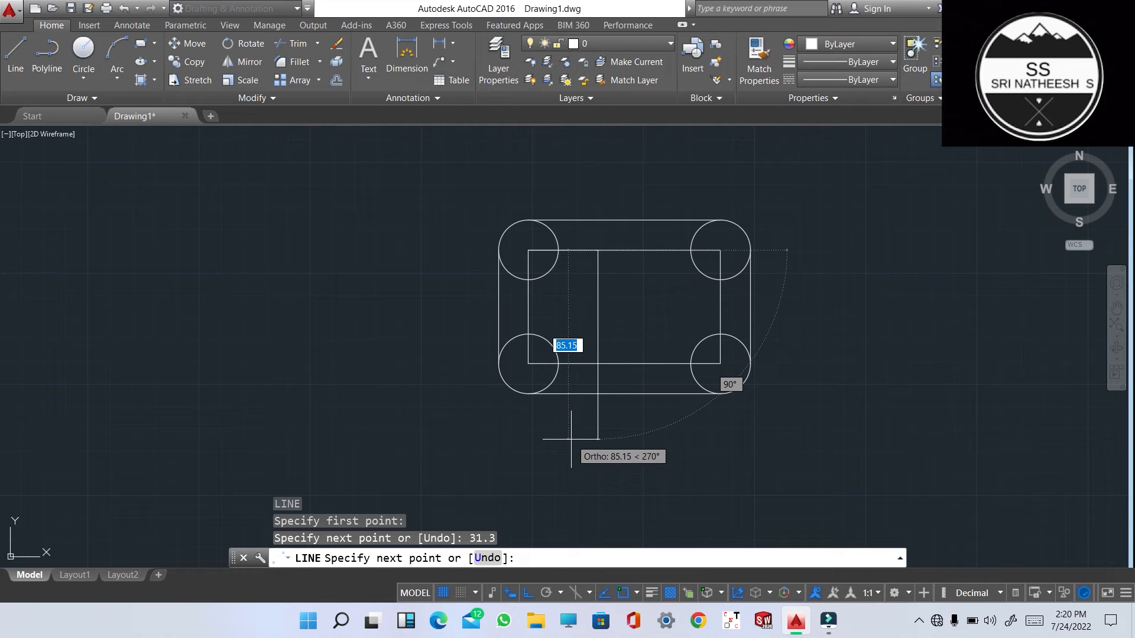
{"action": "key", "text": "Escape"}
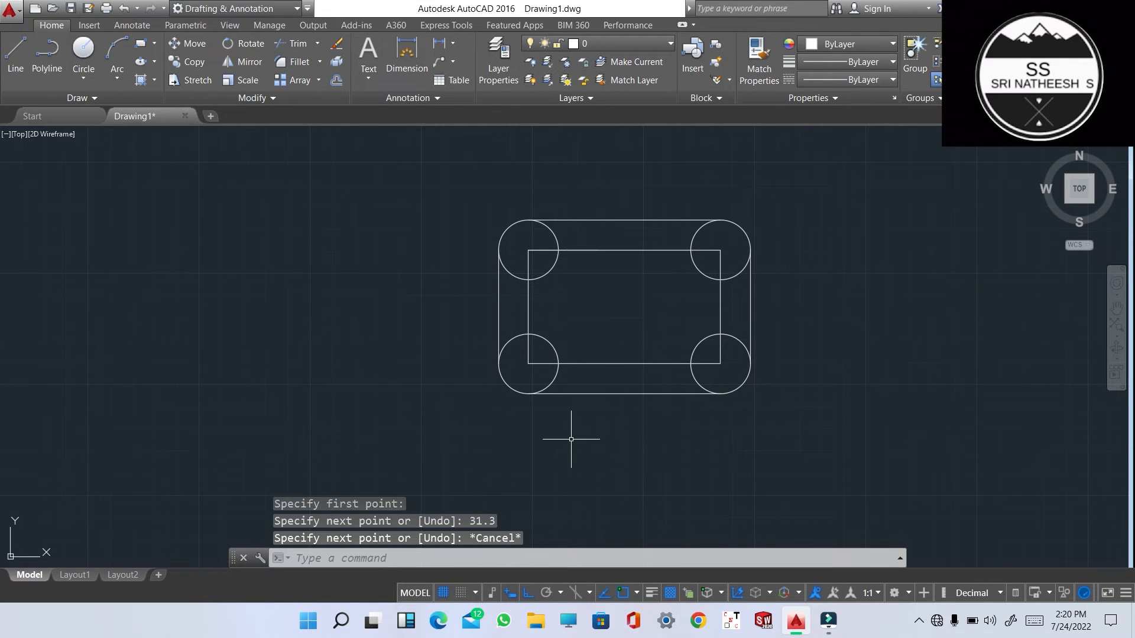
Step: Draw a 31.3 mm line rightward from the midpoint of the inner rectangle's left edge, continuing with a 17.8 mm line straight up
{"action": "type", "text": "l"}
{"action": "key", "text": "Return"}
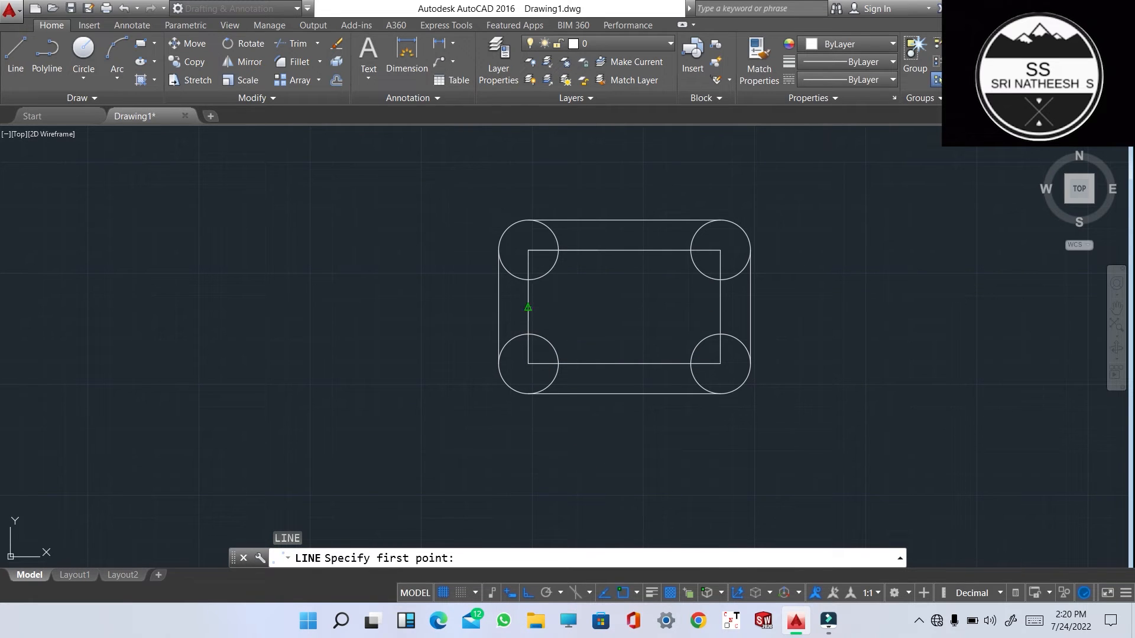
{"action": "left_click", "coordinate": [528, 307]}
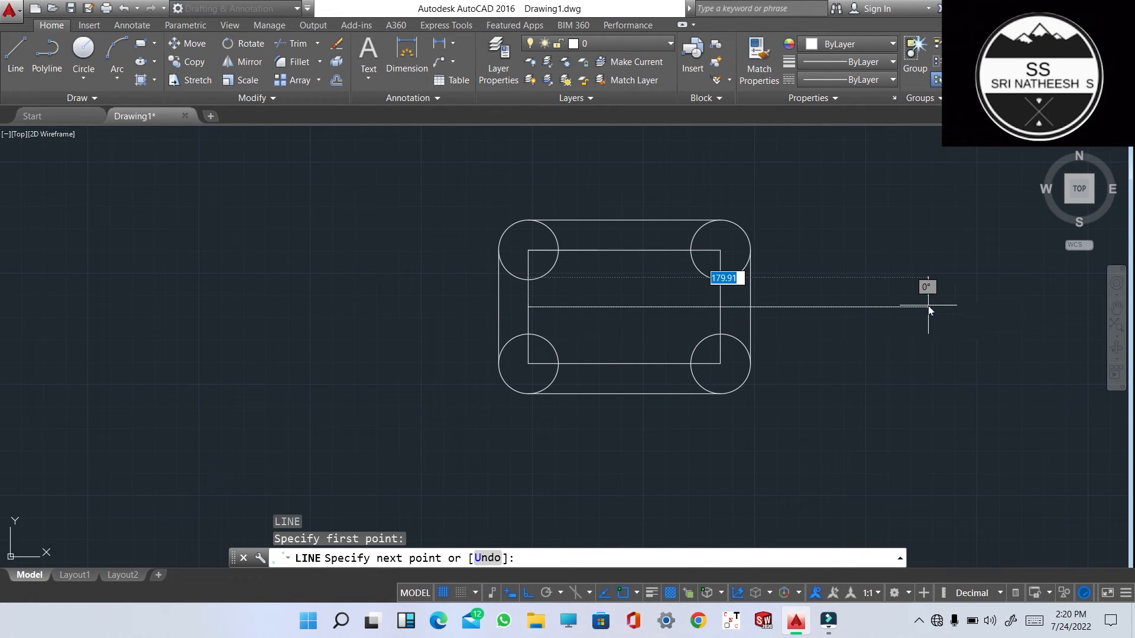
{"action": "type", "text": "31.3"}
{"action": "key", "text": "Return"}
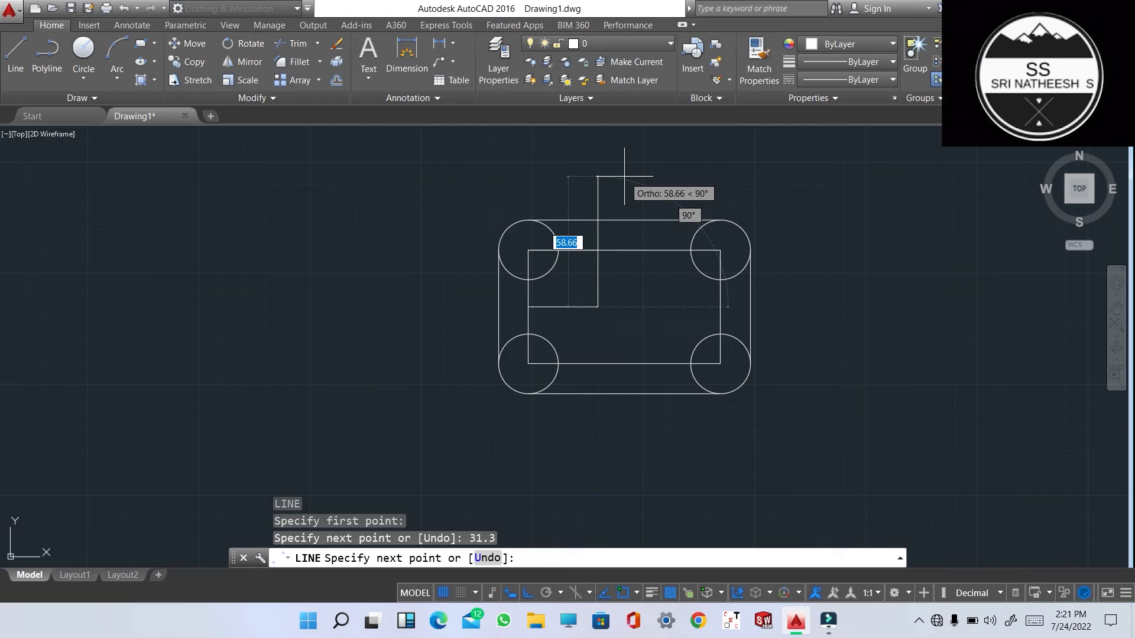
{"action": "type", "text": "17.8"}
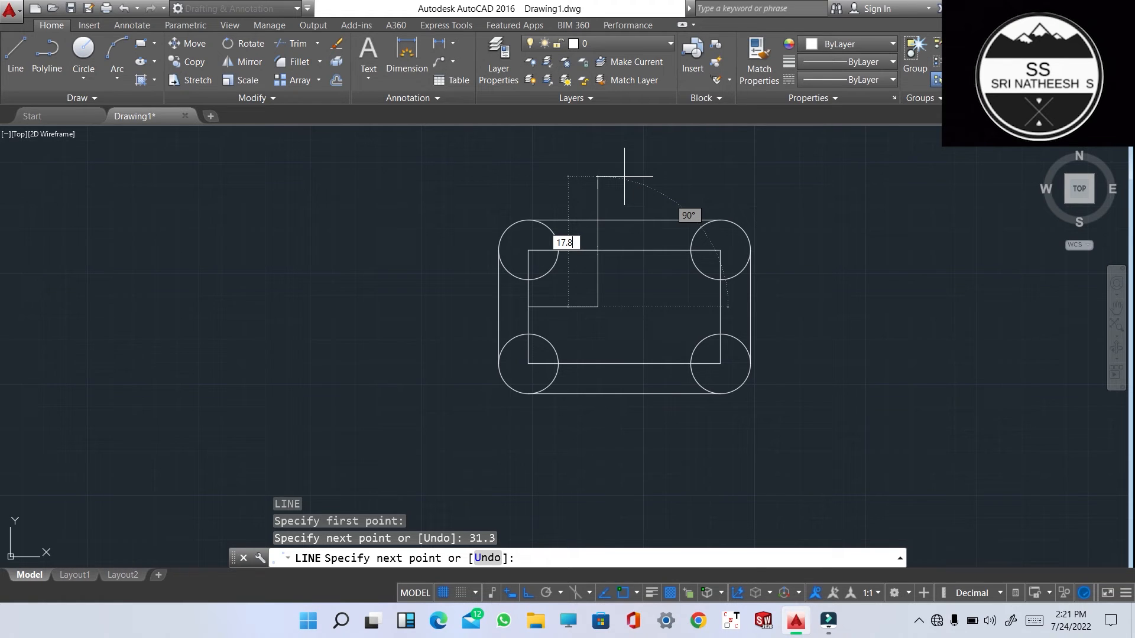
{"action": "key", "text": "Return"}
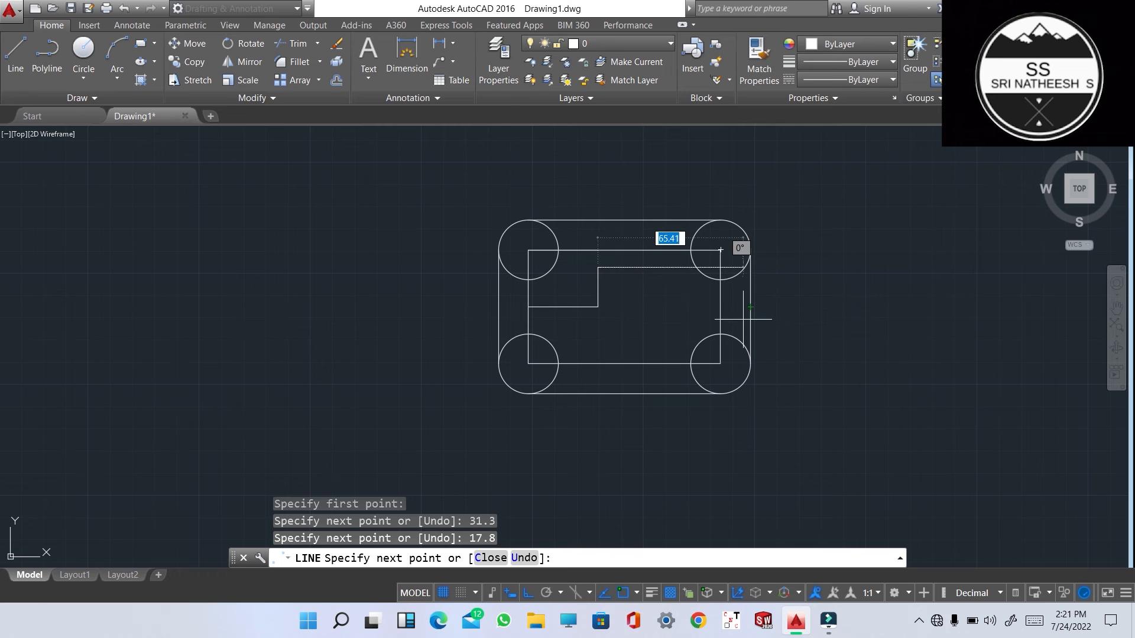
{"action": "key", "text": "Escape"}
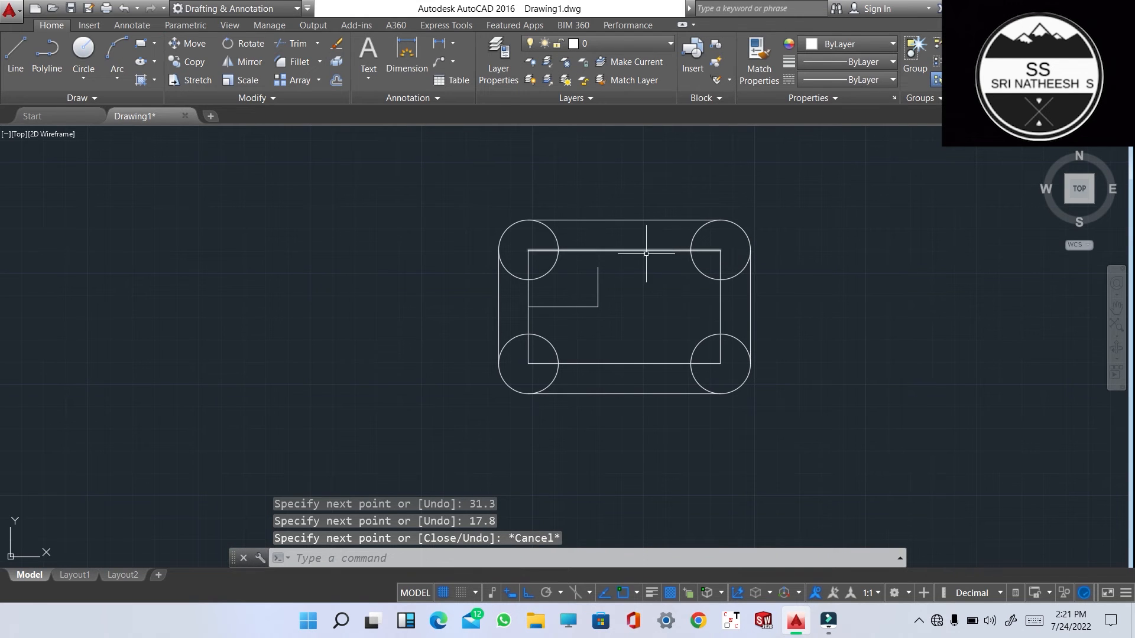
Step: Mirror the 17.8 mm vertical line about the horizontal 31.3 mm line, keeping the original
{"action": "left_click", "coordinate": [600, 279]}
{"action": "left_click", "coordinate": [597, 287]}
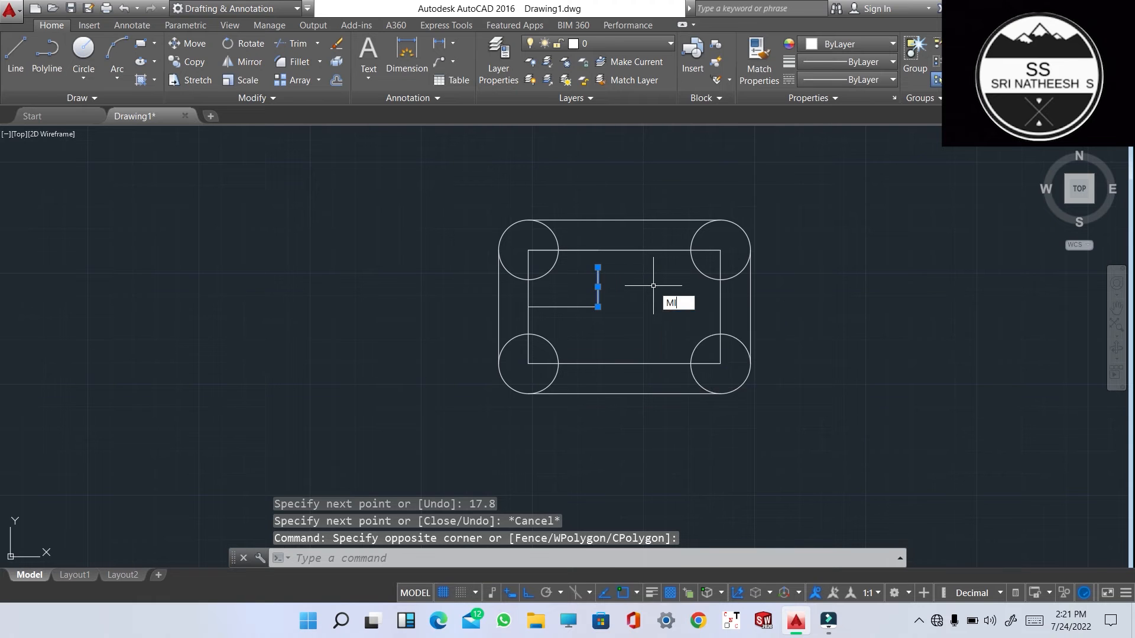
{"action": "key", "text": "Return"}
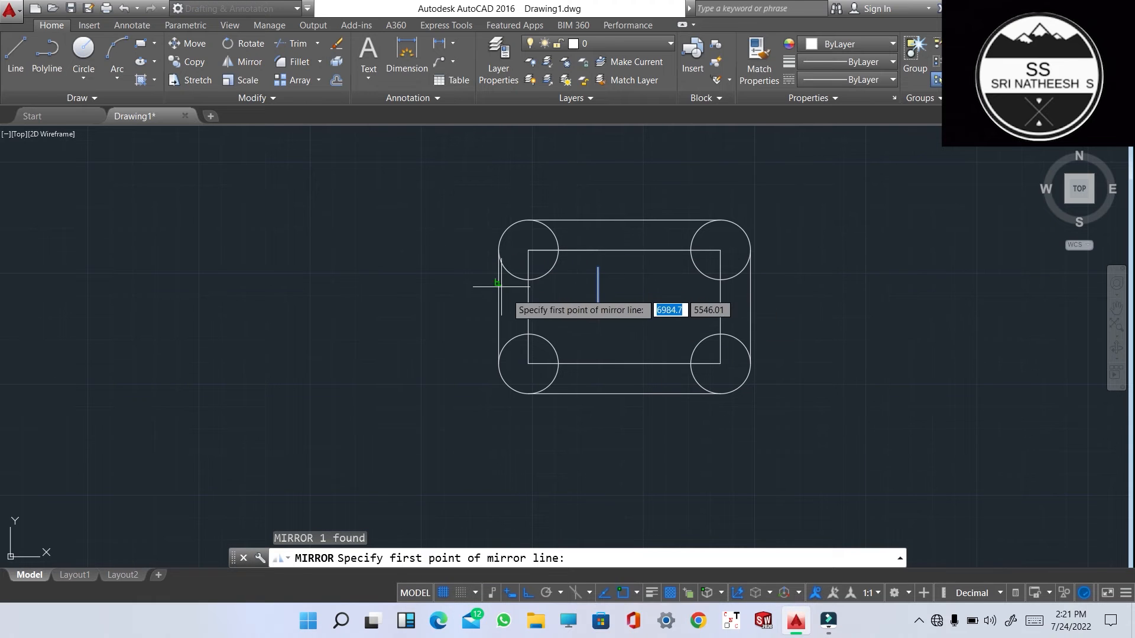
{"action": "left_click", "coordinate": [527, 307]}
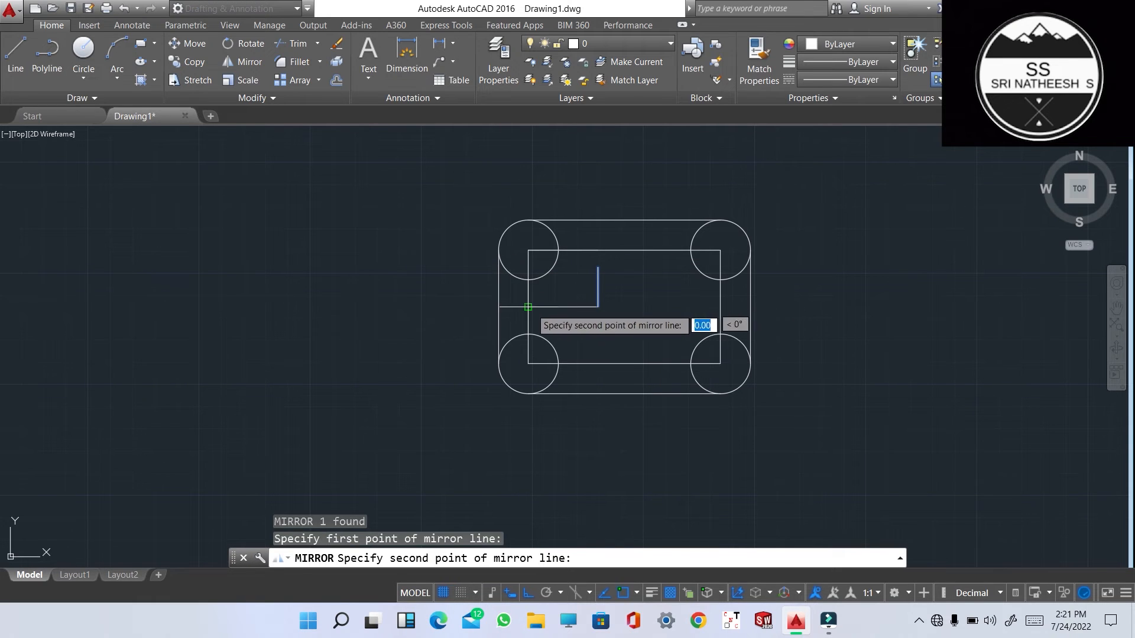
{"action": "left_click", "coordinate": [597, 307]}
{"action": "key", "text": "Return"}
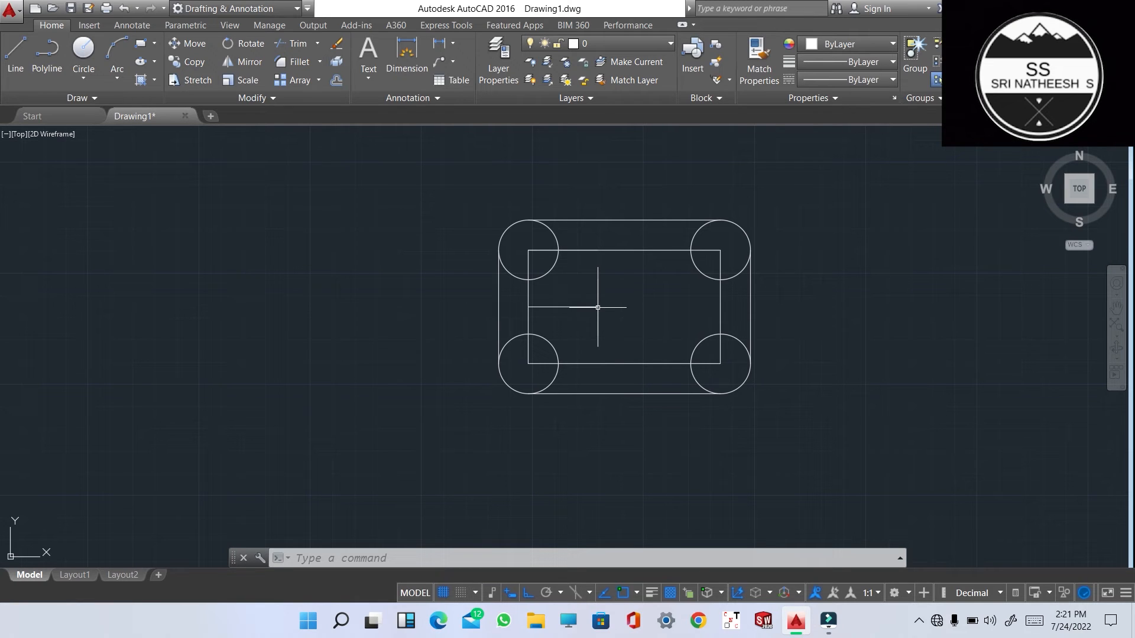
Step: Extend the centreline rightward with a line ending short of the rectangle's right edge, continuing it diagonally to the mirrored vertical line's lower end
{"action": "type", "text": "l"}
{"action": "key", "text": "Return"}
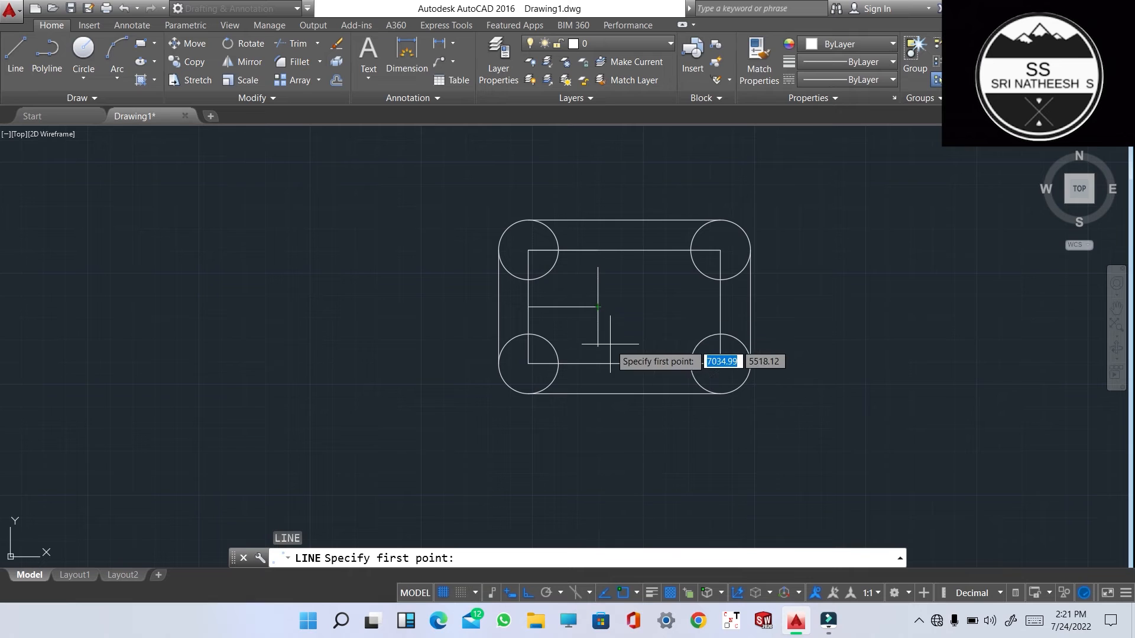
{"action": "left_click", "coordinate": [598, 307]}
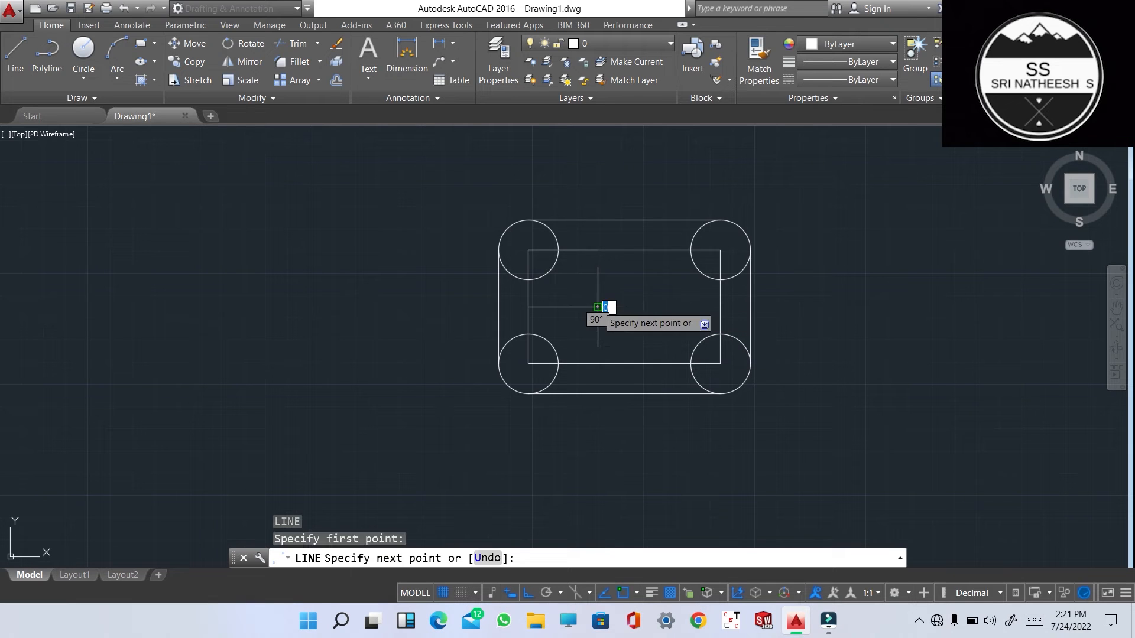
{"action": "left_click", "coordinate": [670, 307]}
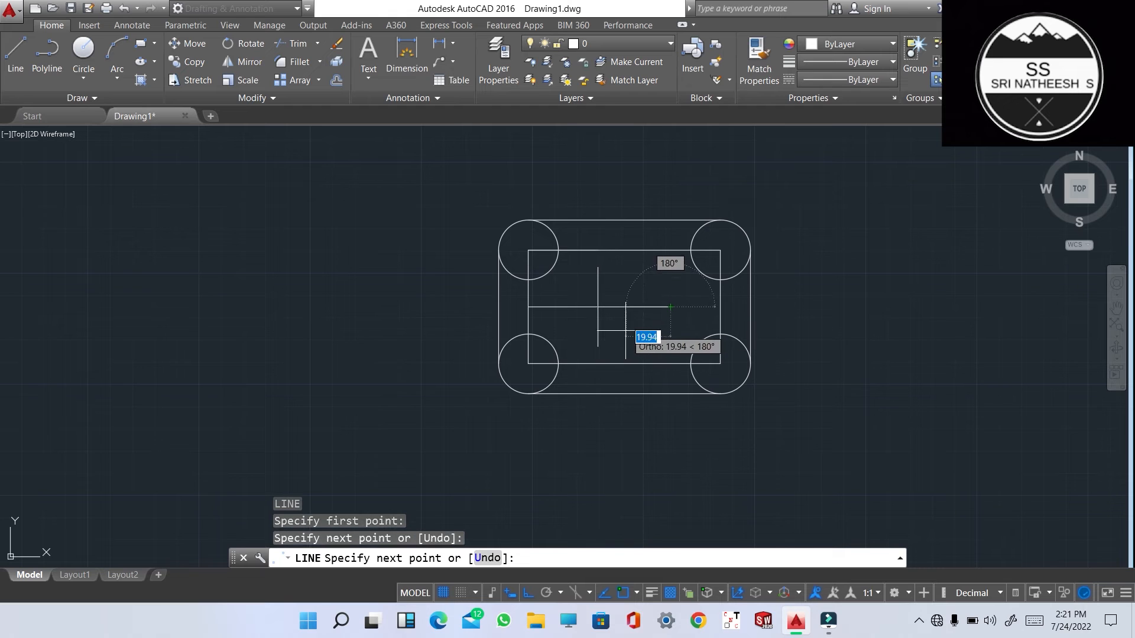
{"action": "left_click", "coordinate": [598, 346]}
{"action": "key", "text": "Escape"}
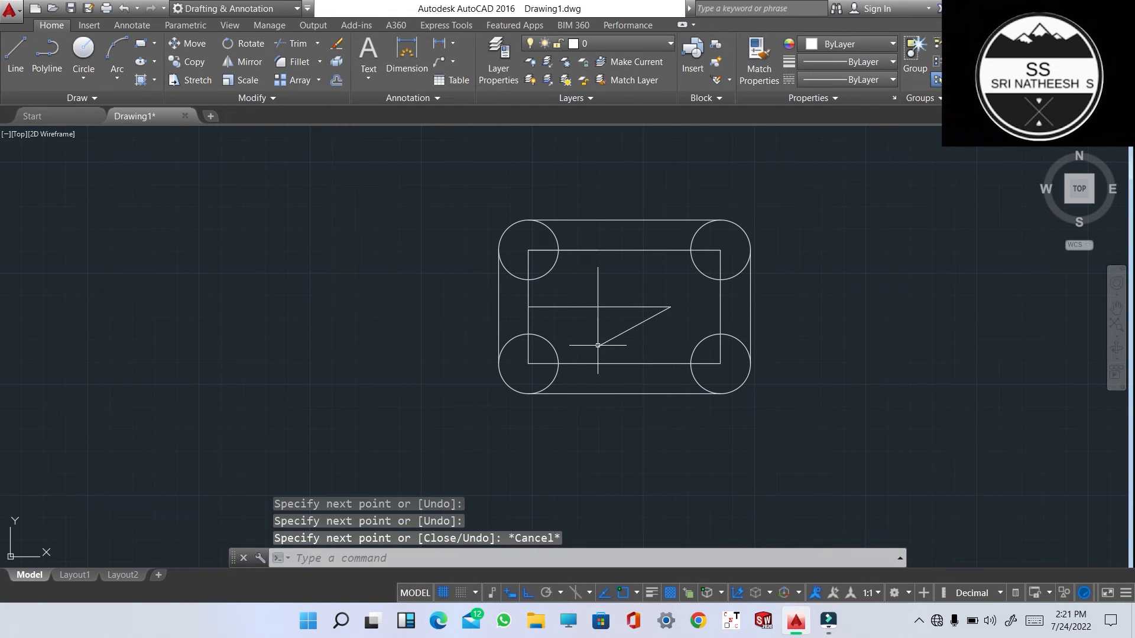
Step: Mirror the diagonal line about the horizontal centreline, keeping the original, to close the triangle
{"action": "left_click", "coordinate": [624, 333]}
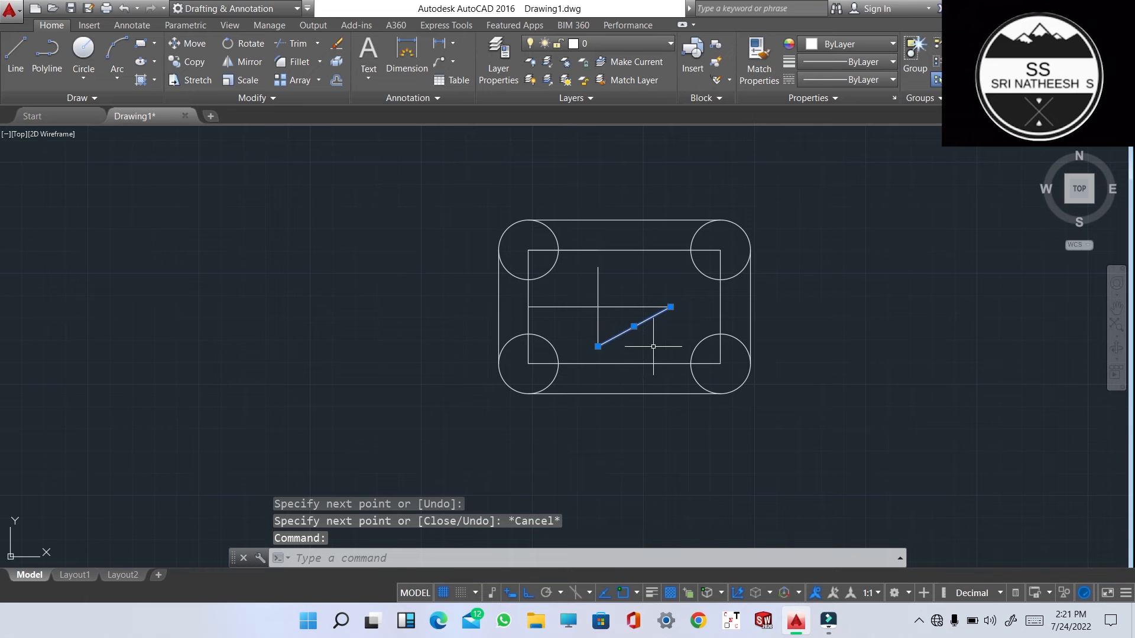
{"action": "type", "text": "mi"}
{"action": "key", "text": "Return"}
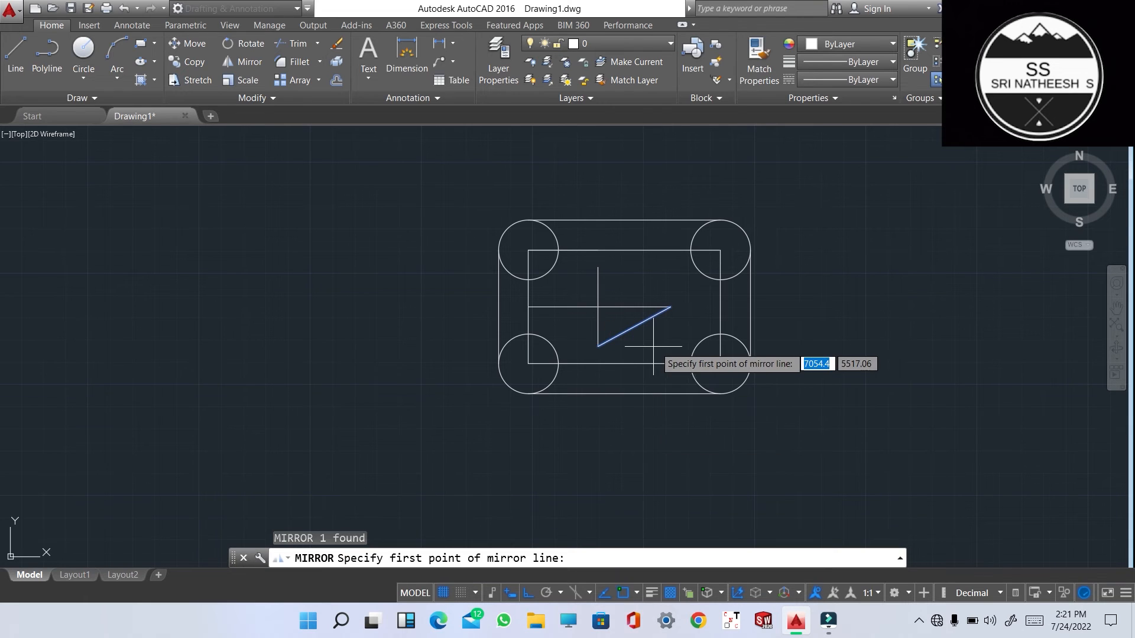
{"action": "left_click", "coordinate": [671, 307]}
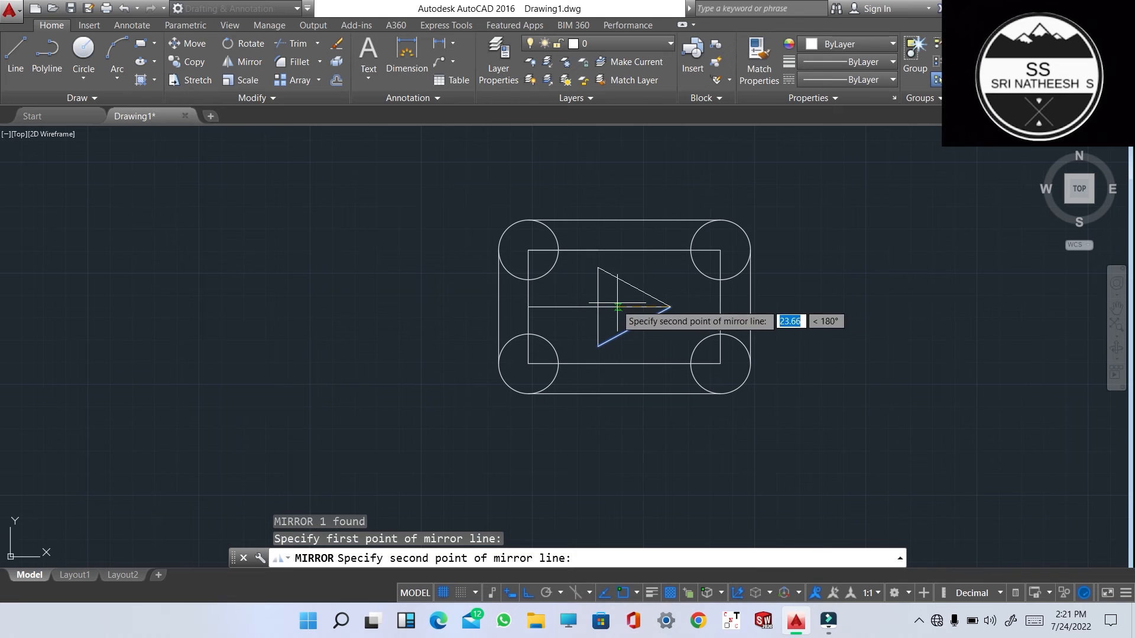
{"action": "left_click", "coordinate": [598, 307]}
{"action": "key", "text": "Return"}
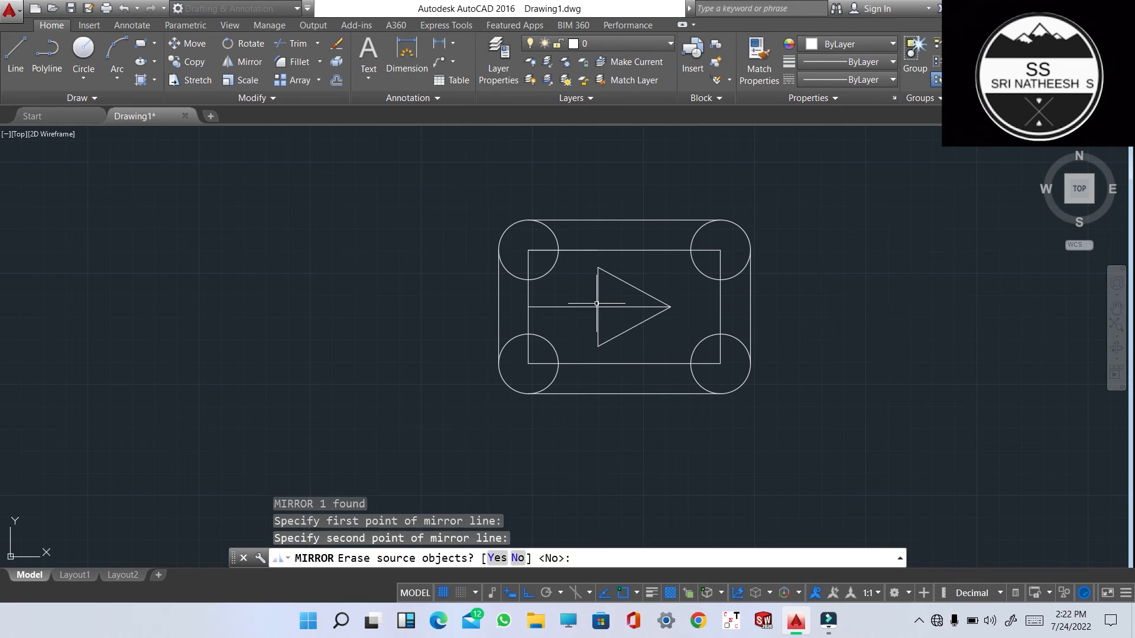
Step: Delete the inner rectangle's four edges, both centreline segments and the short horizontal line at the upper-left circle
{"action": "left_click", "coordinate": [588, 306]}
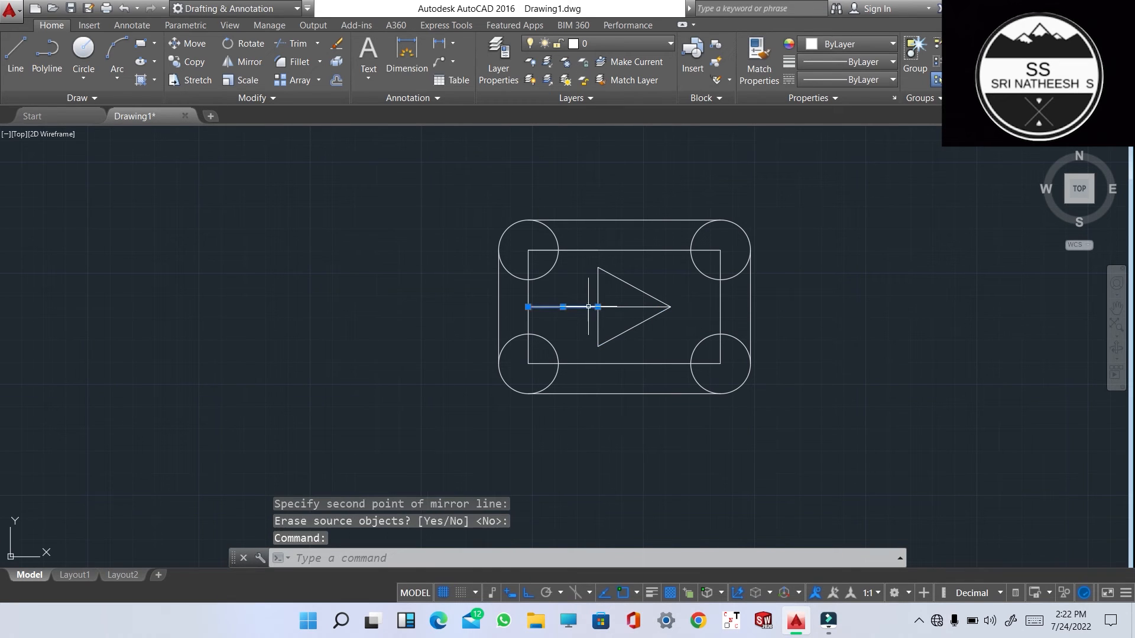
{"action": "left_click", "coordinate": [641, 306]}
{"action": "left_click", "coordinate": [653, 250]}
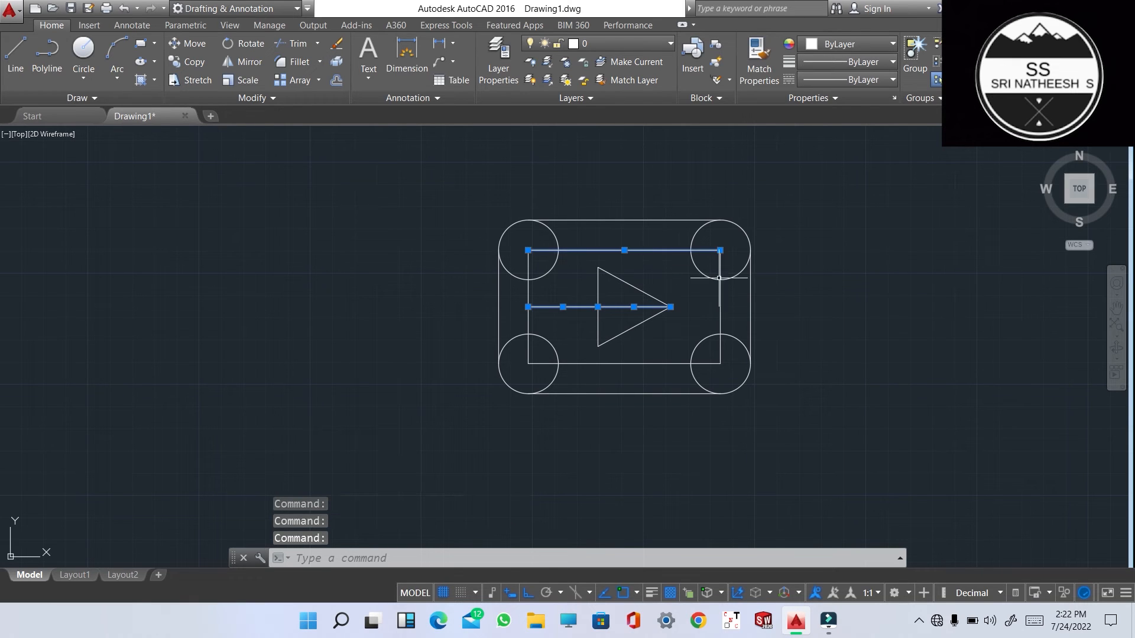
{"action": "left_click", "coordinate": [719, 296]}
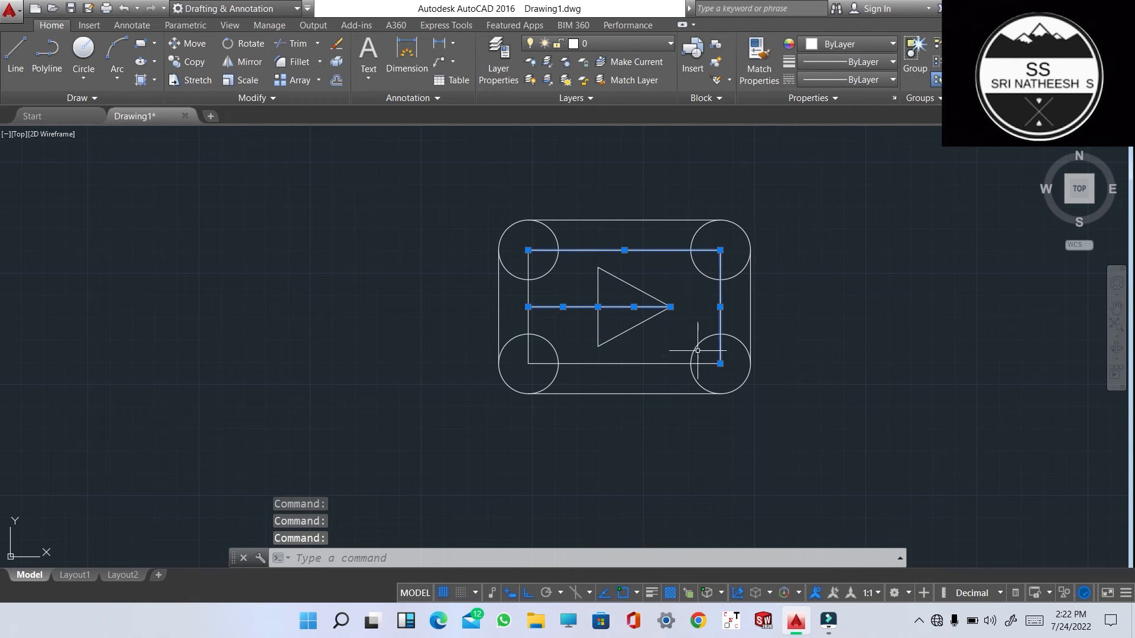
{"action": "left_click", "coordinate": [665, 362]}
{"action": "left_click", "coordinate": [665, 365]}
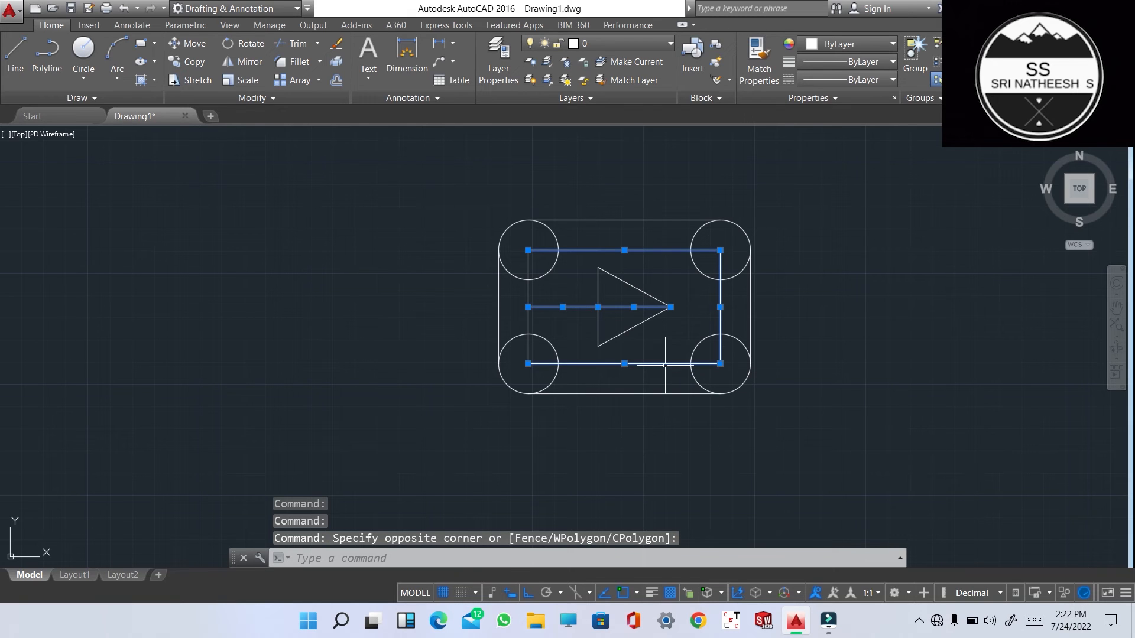
{"action": "left_click", "coordinate": [529, 346]}
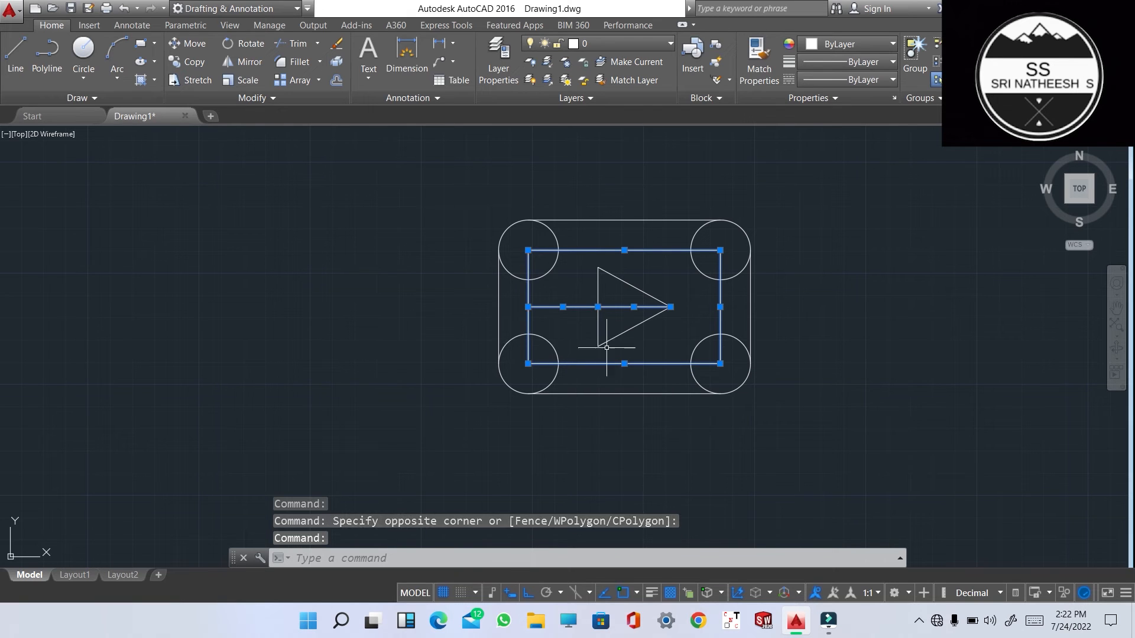
{"action": "key", "text": "Delete"}
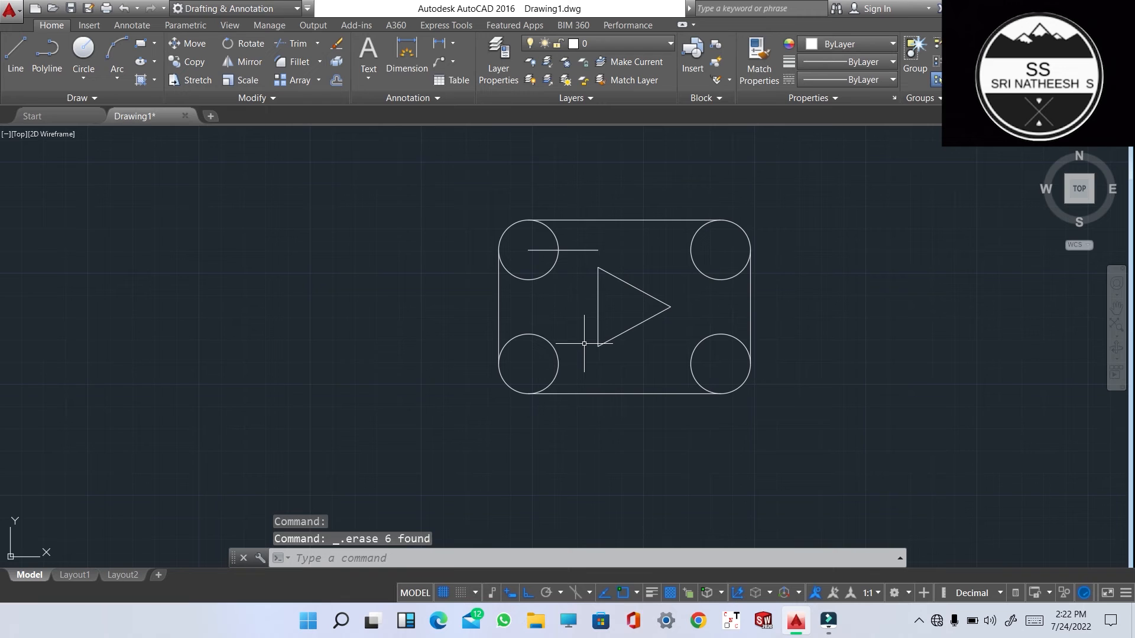
{"action": "left_click", "coordinate": [568, 250]}
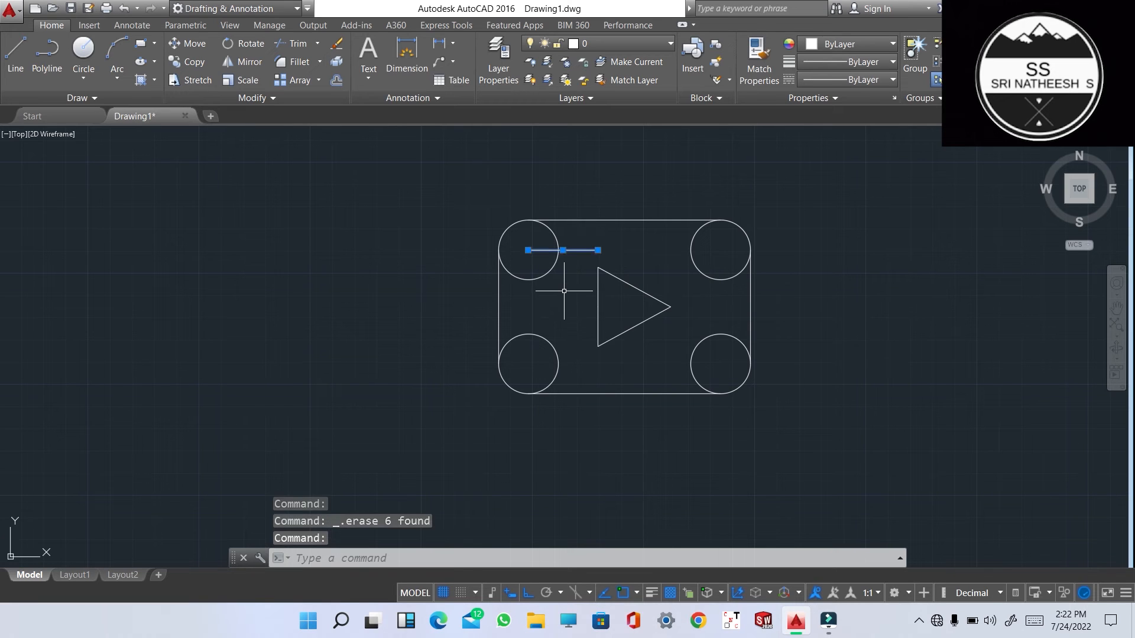
{"action": "key", "text": "Delete"}
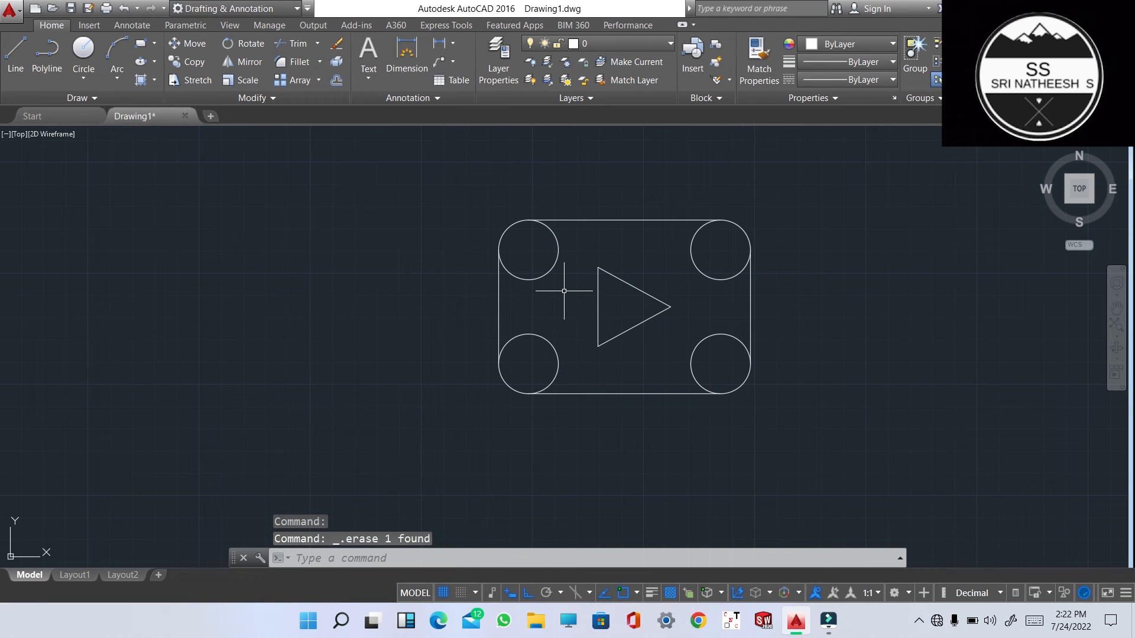
Step: Trim the inner arcs of all four corner circles, leaving a rounded rectangular outline around the triangle
{"action": "type", "text": "T"}
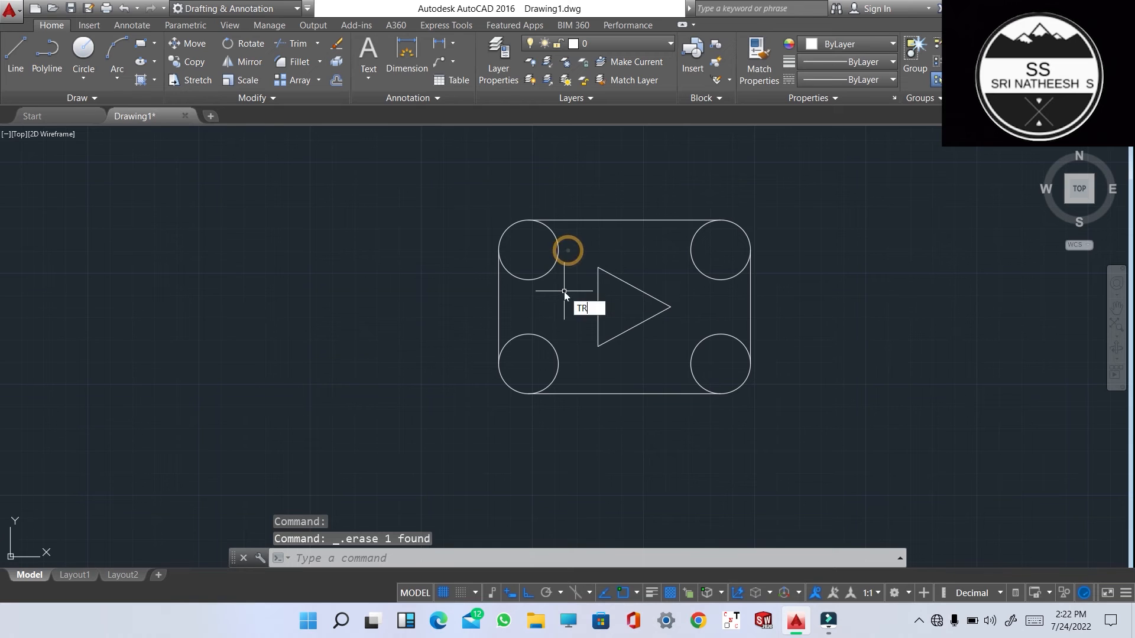
{"action": "type", "text": "R"}
{"action": "key", "text": "Return"}
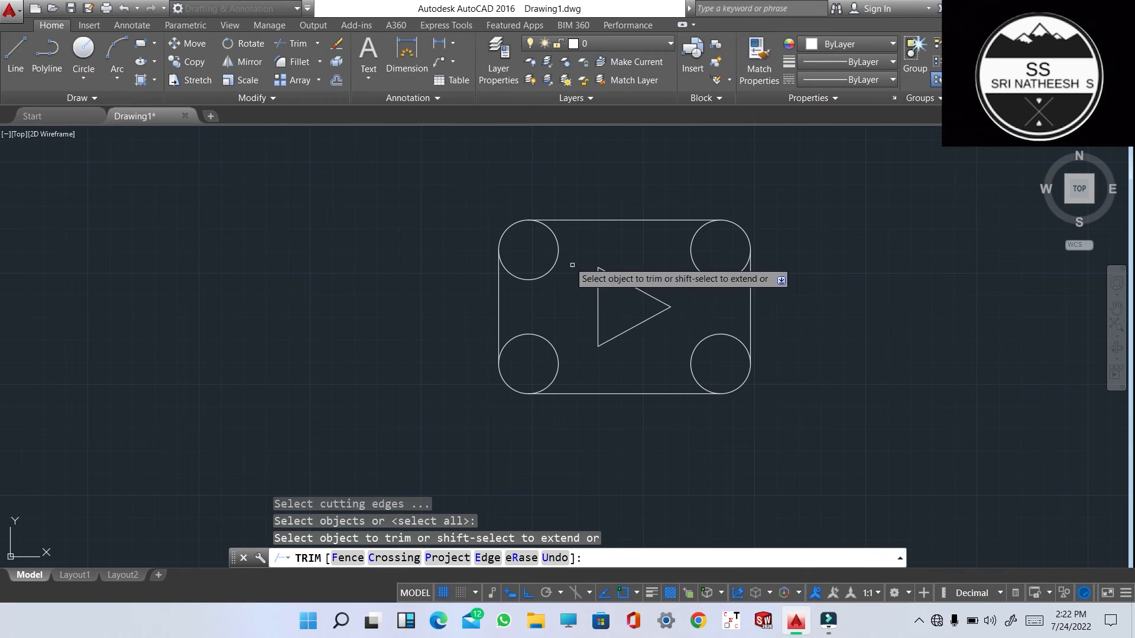
{"action": "left_click", "coordinate": [558, 248]}
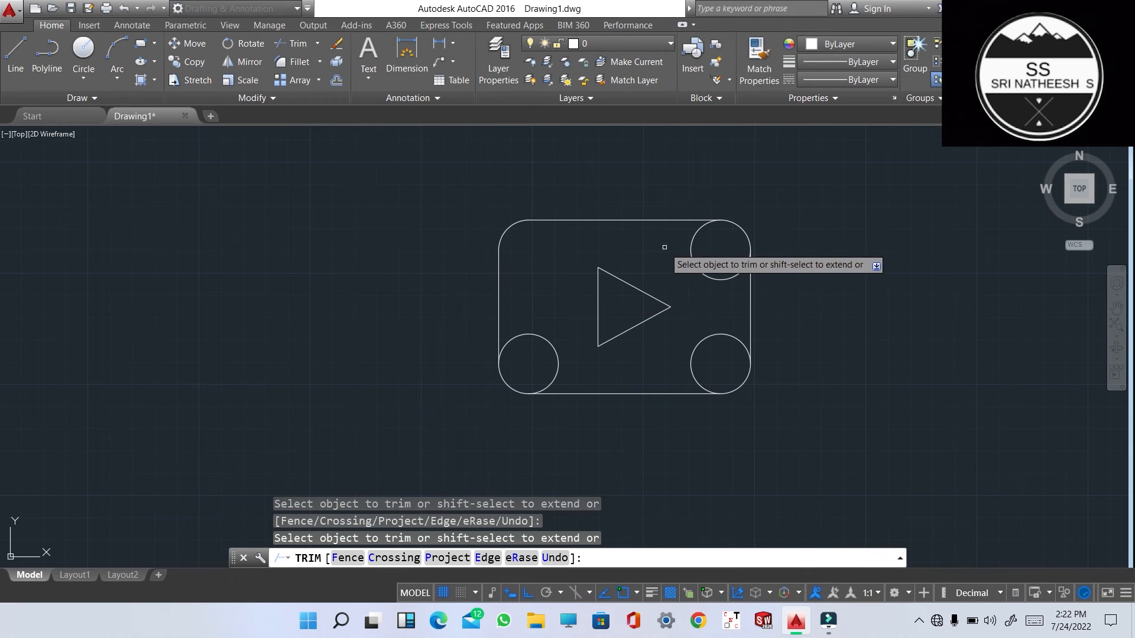
{"action": "left_click", "coordinate": [691, 250]}
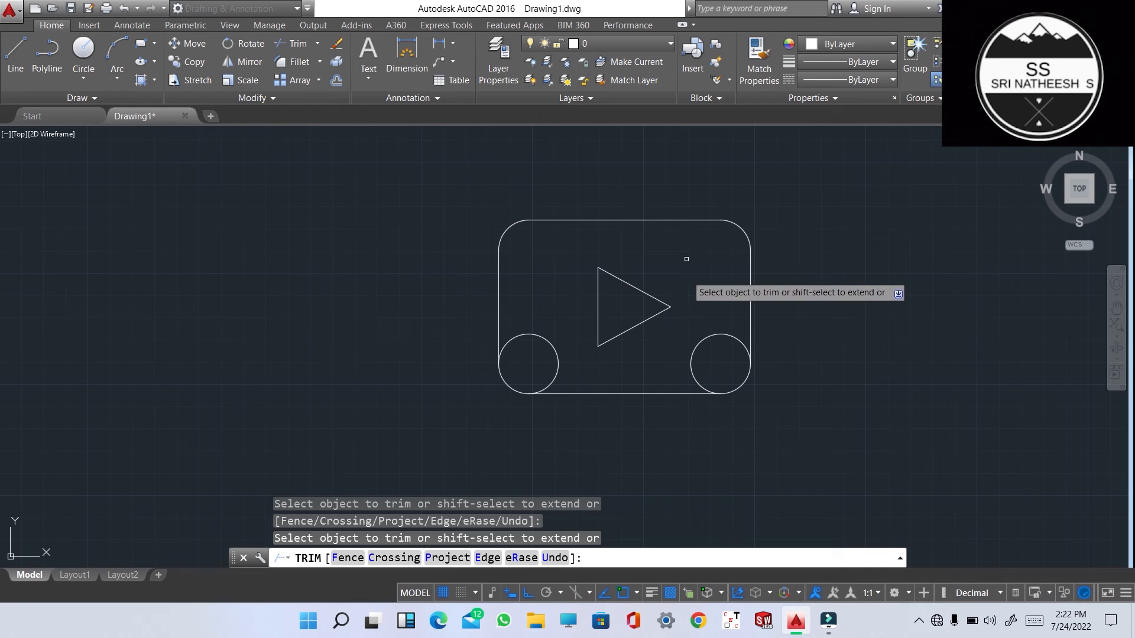
{"action": "left_click", "coordinate": [706, 336]}
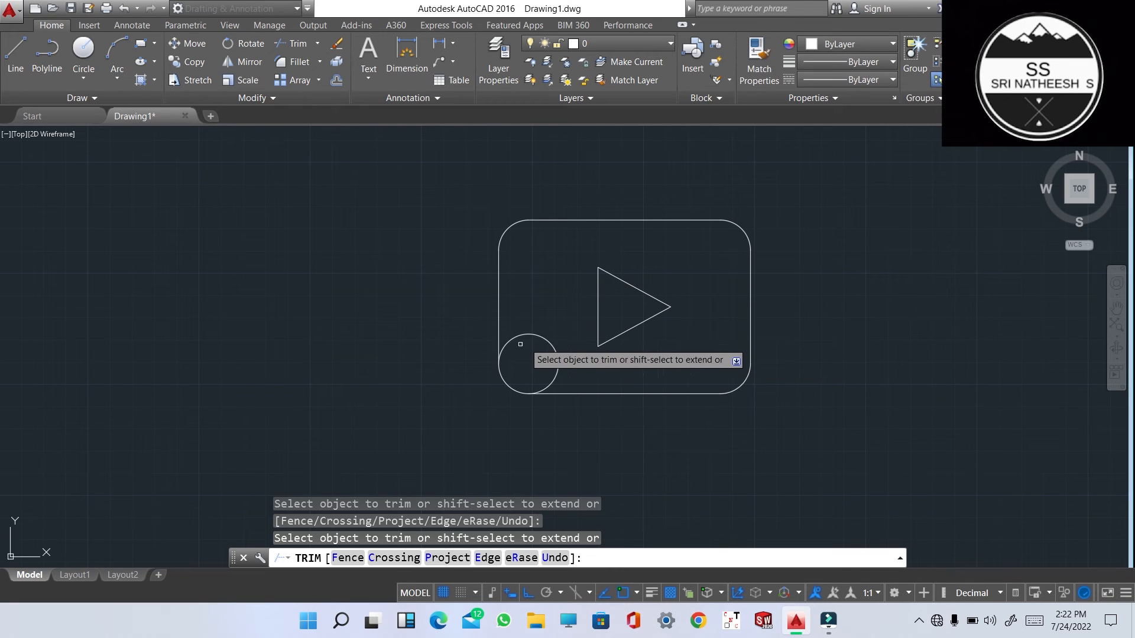
{"action": "left_click", "coordinate": [538, 336]}
{"action": "scroll", "coordinate": [563, 352], "scroll_direction": "down", "scroll_amount": 6}
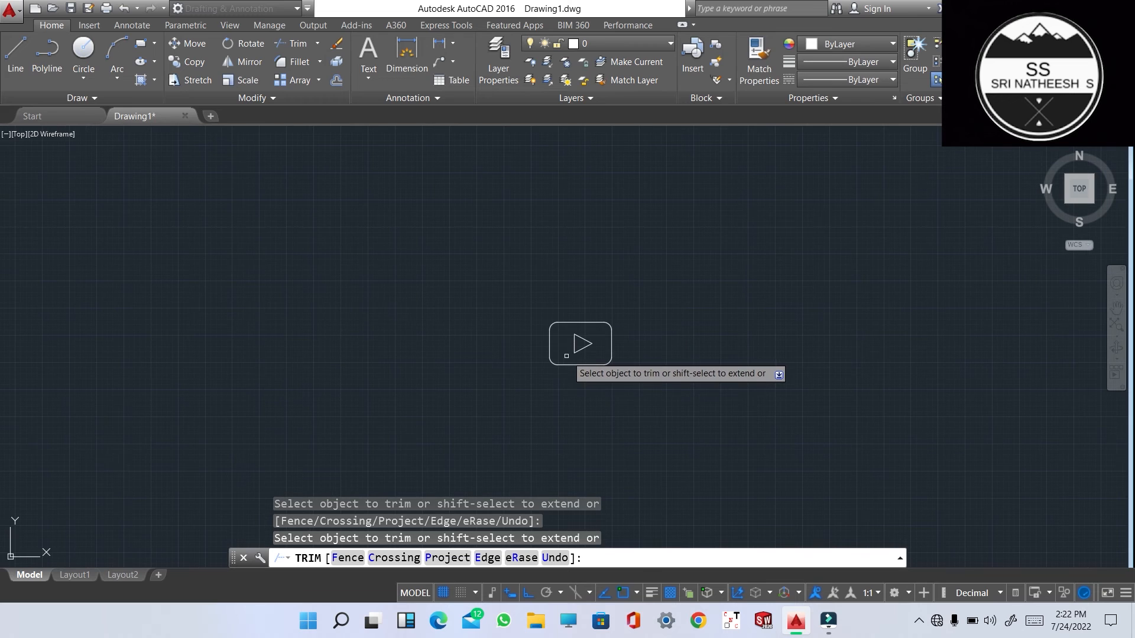
{"action": "scroll", "coordinate": [582, 390], "scroll_direction": "up", "scroll_amount": 2}
{"action": "key", "text": "Return"}
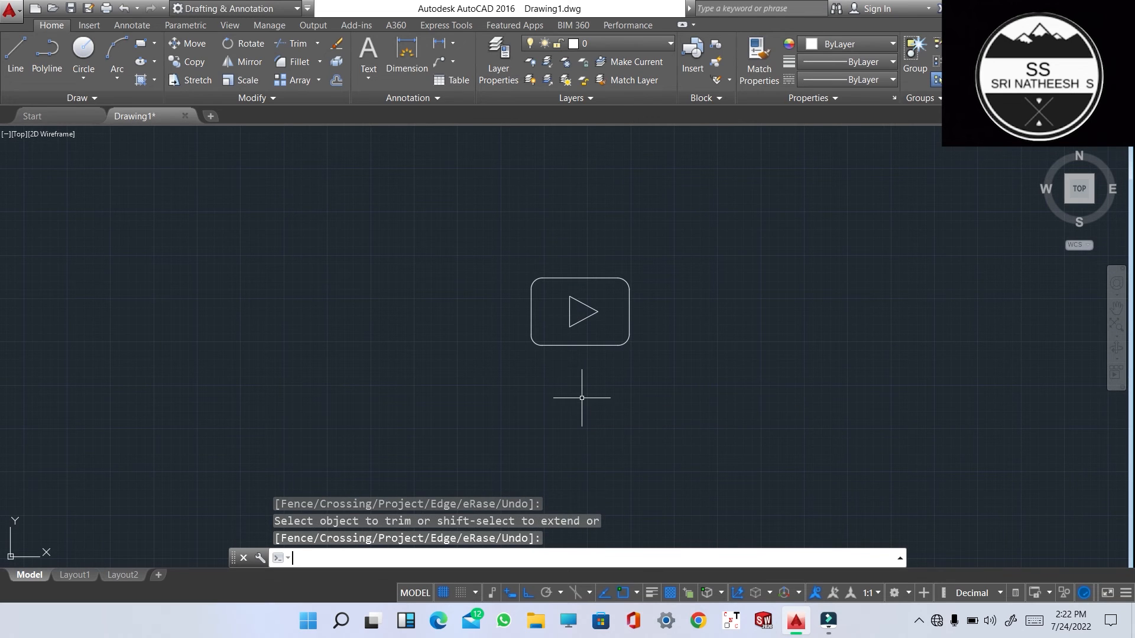
Step: Convert the rounded rectangular outline and the triangle into regions
{"action": "scroll", "coordinate": [553, 362], "scroll_direction": "up", "scroll_amount": 2}
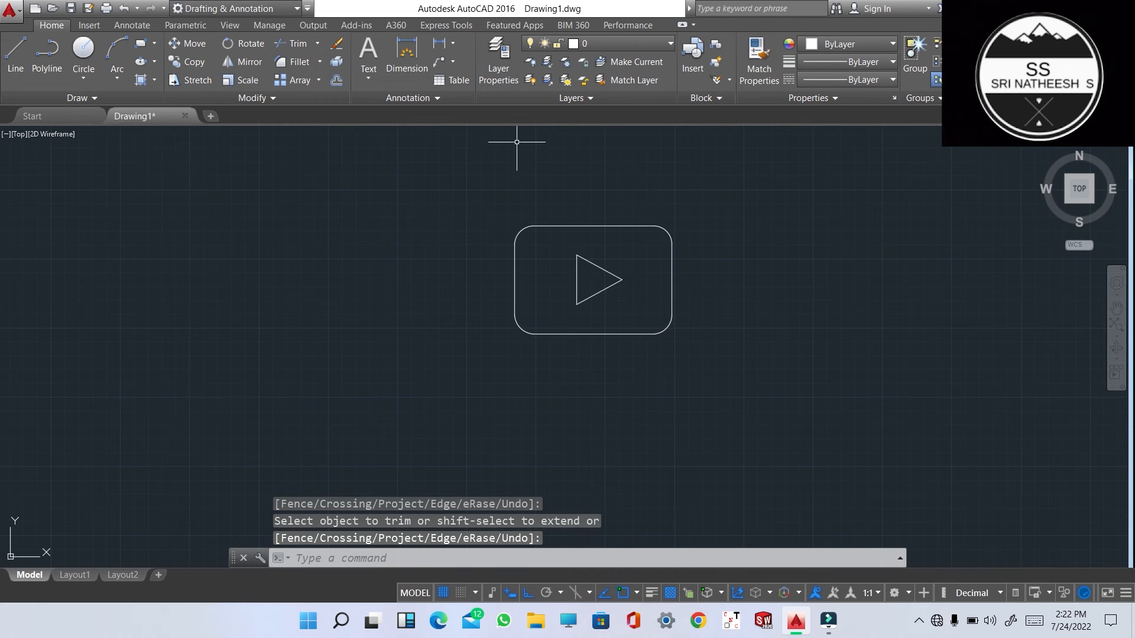
{"action": "left_click", "coordinate": [463, 183]}
{"action": "left_click", "coordinate": [782, 399]}
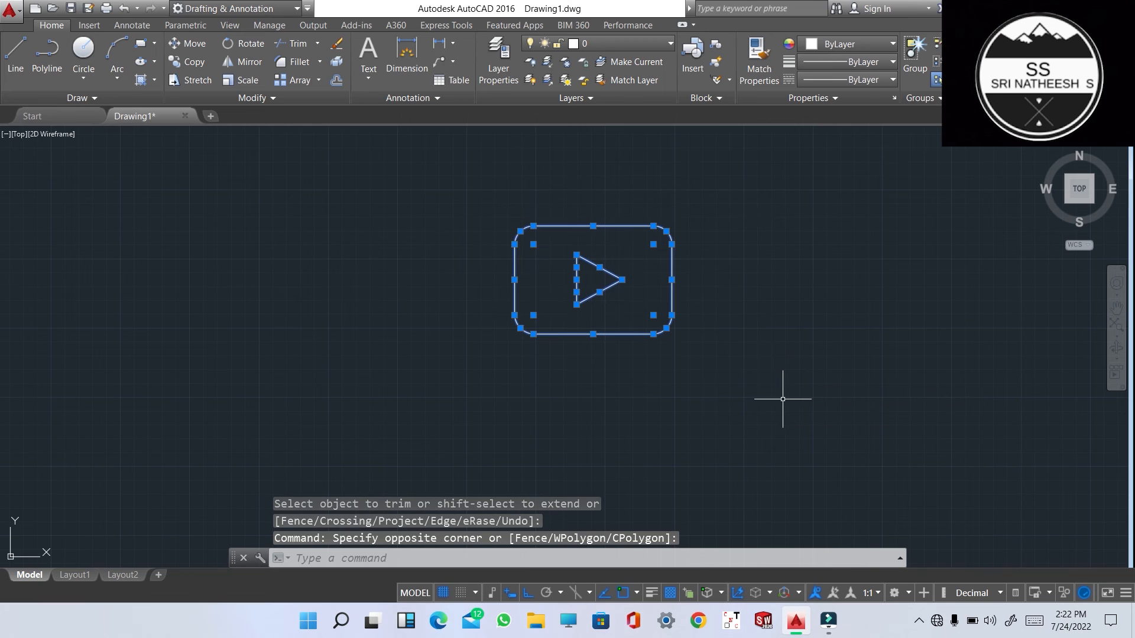
{"action": "type", "text": "region"}
{"action": "key", "text": "Return"}
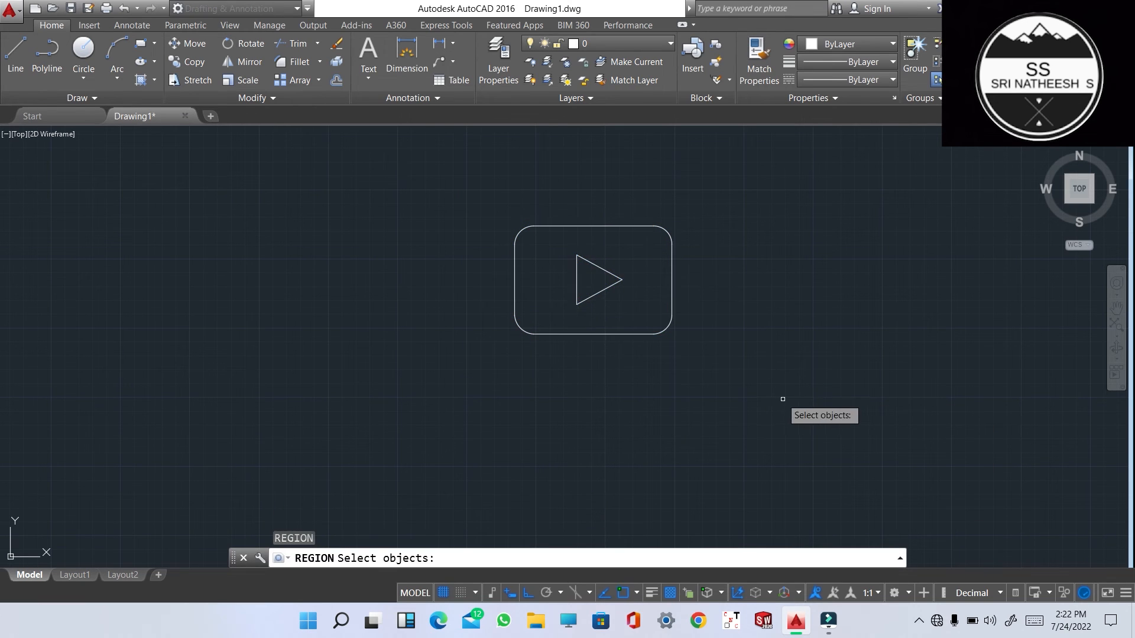
{"action": "left_click", "coordinate": [465, 158]}
{"action": "left_click", "coordinate": [835, 420]}
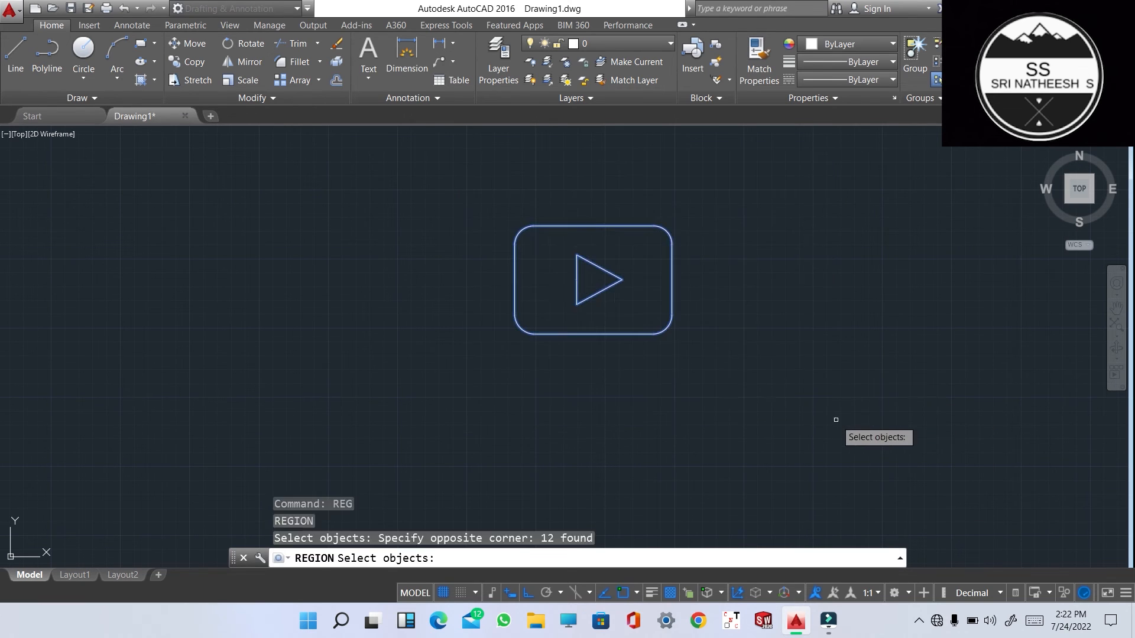
{"action": "key", "text": "Return"}
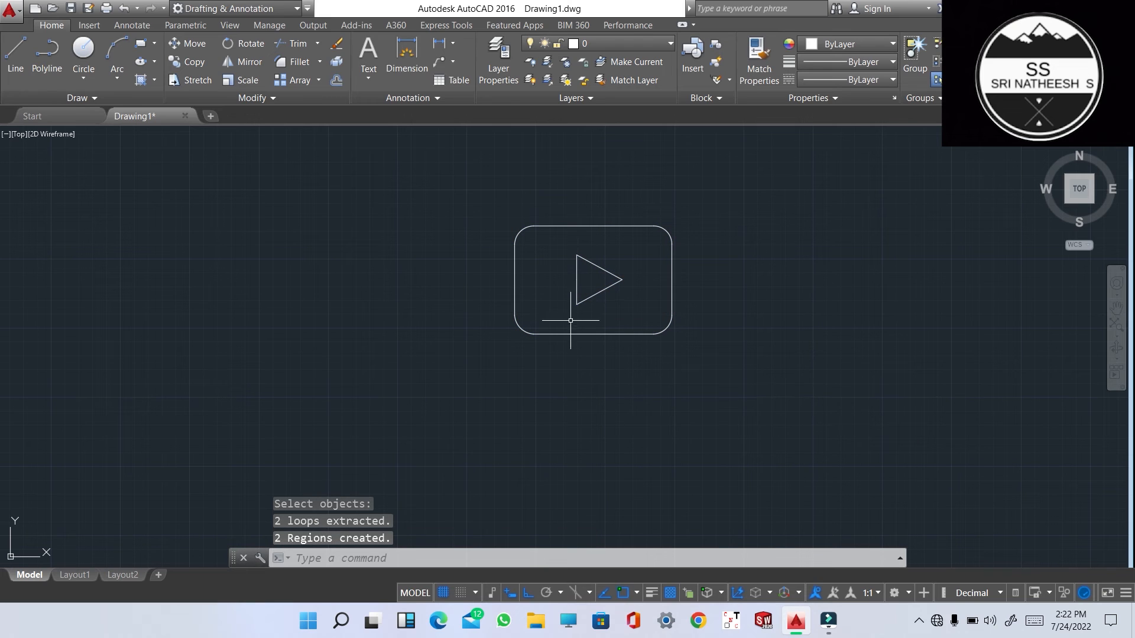